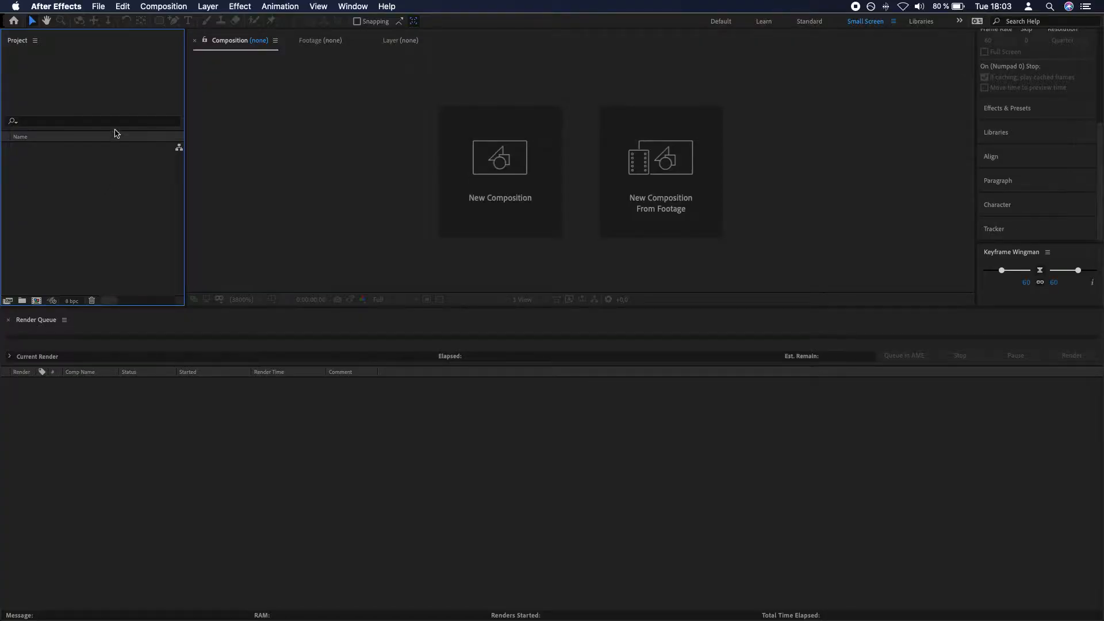
Step: Create a new composition with a width and height of 1080 px
left_click(149, 7)
left_click(168, 21)
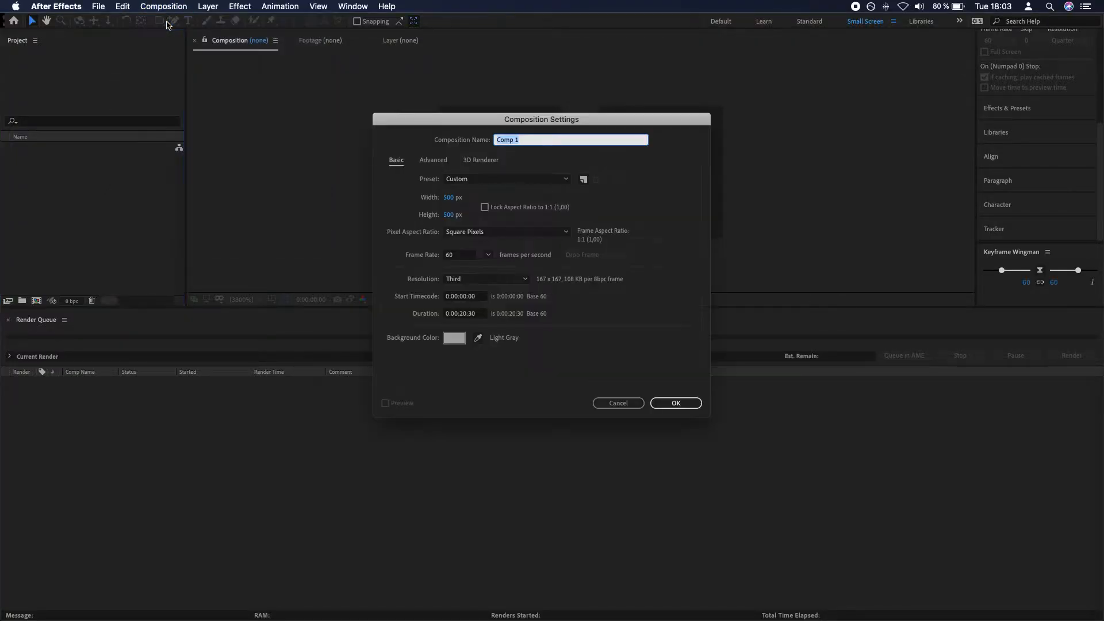
left_click(449, 197)
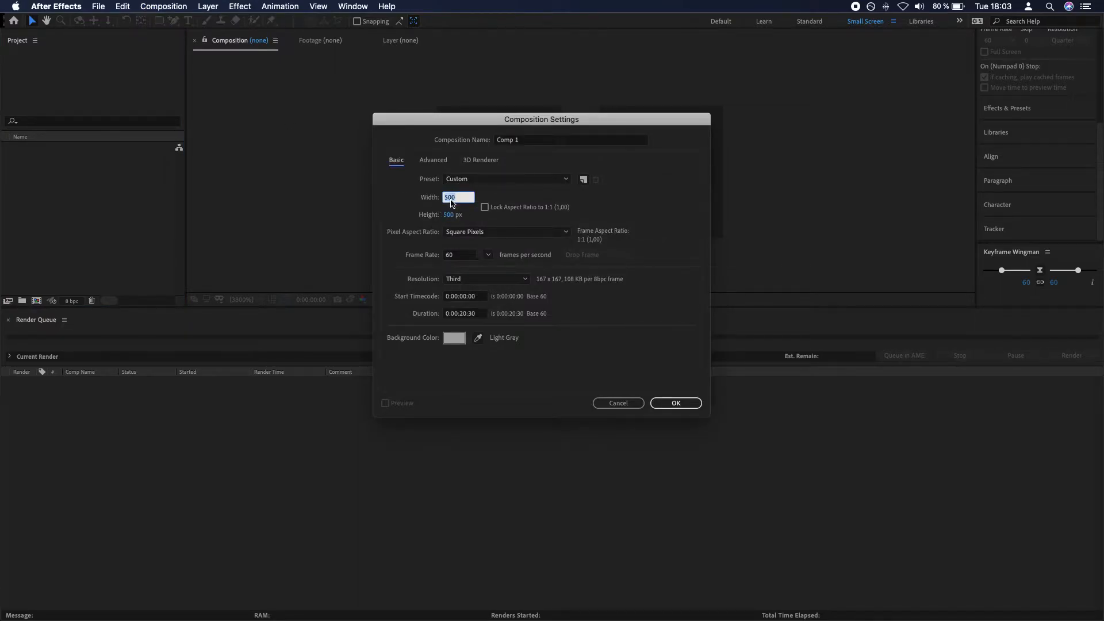
type("1080")
key("Tab")
type("1080")
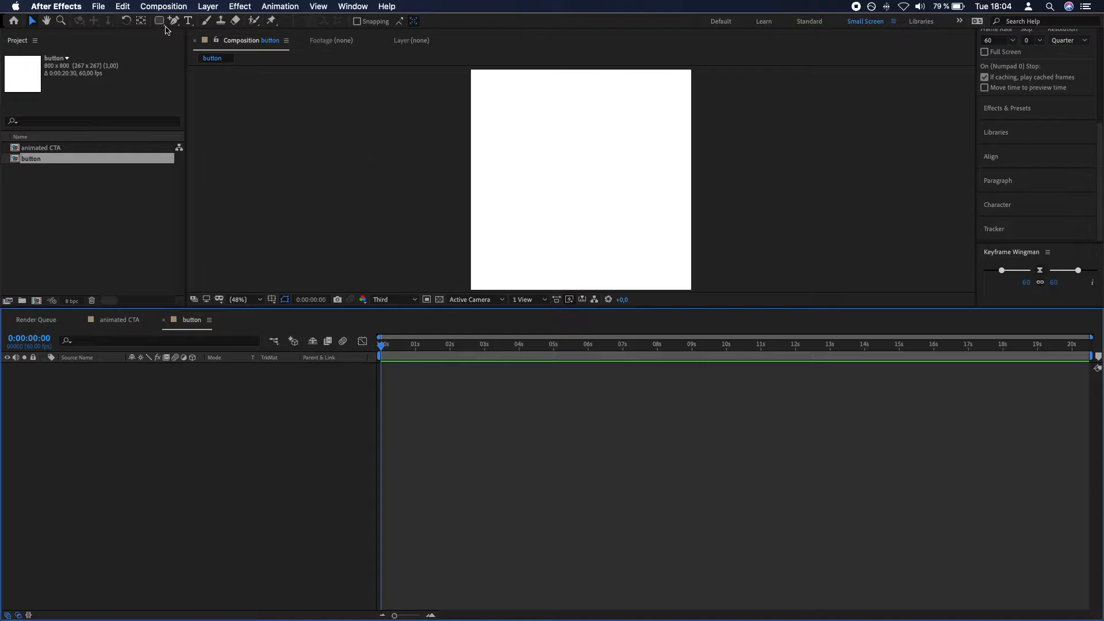
Step: Draw a rounded rectangle about 632 by 166 px in the middle of the button composition
left_click(161, 22)
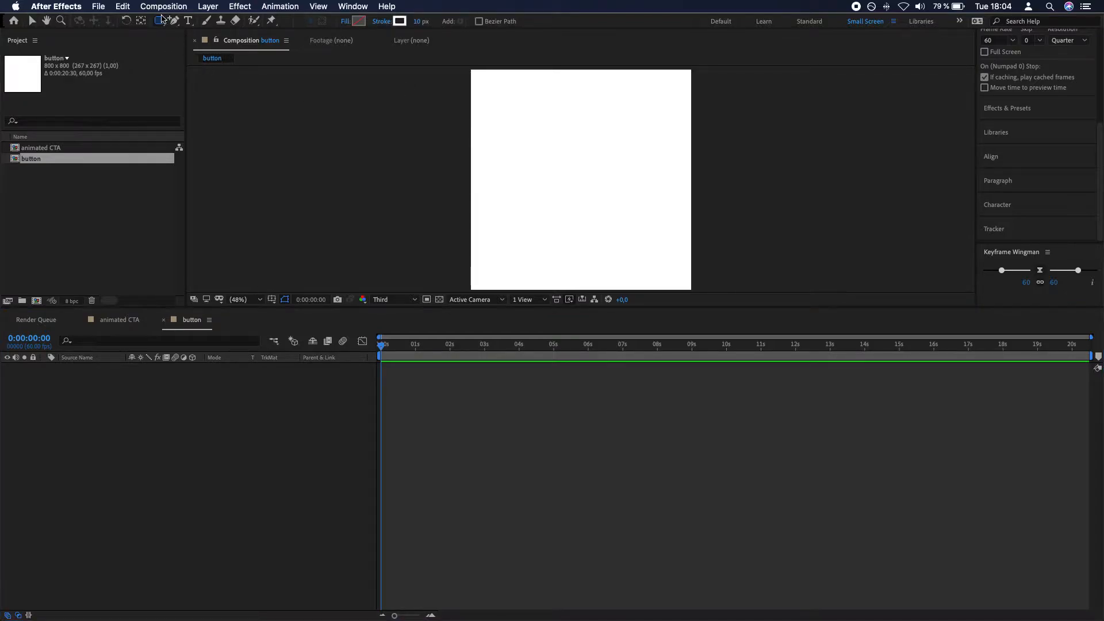
left_click(157, 22)
left_click(199, 33)
left_click_drag(494, 159, 667, 204)
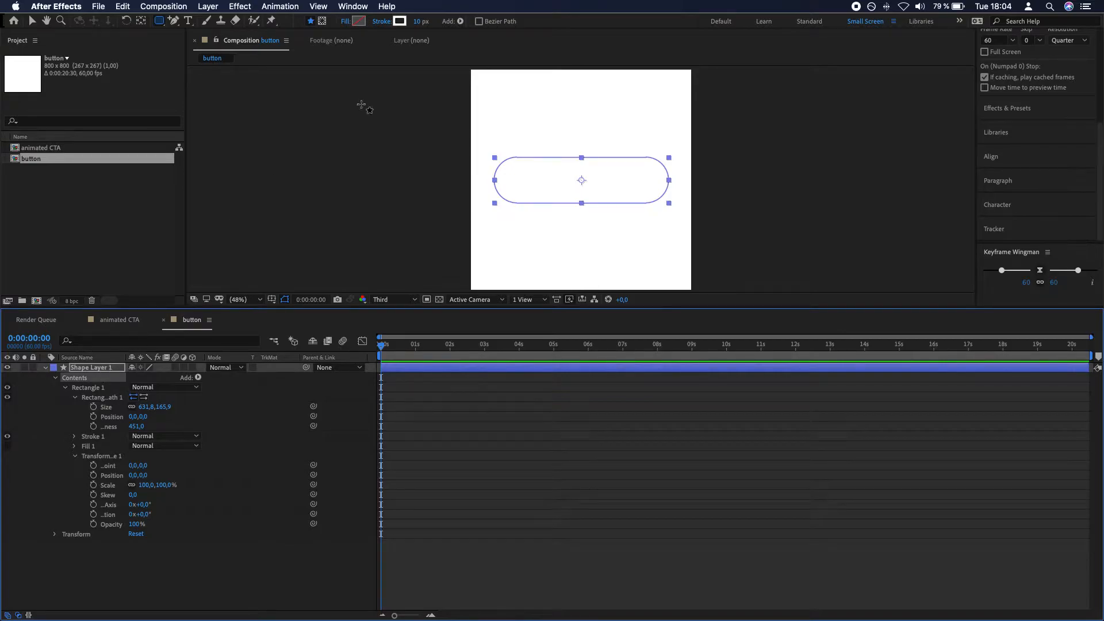
left_click(403, 25)
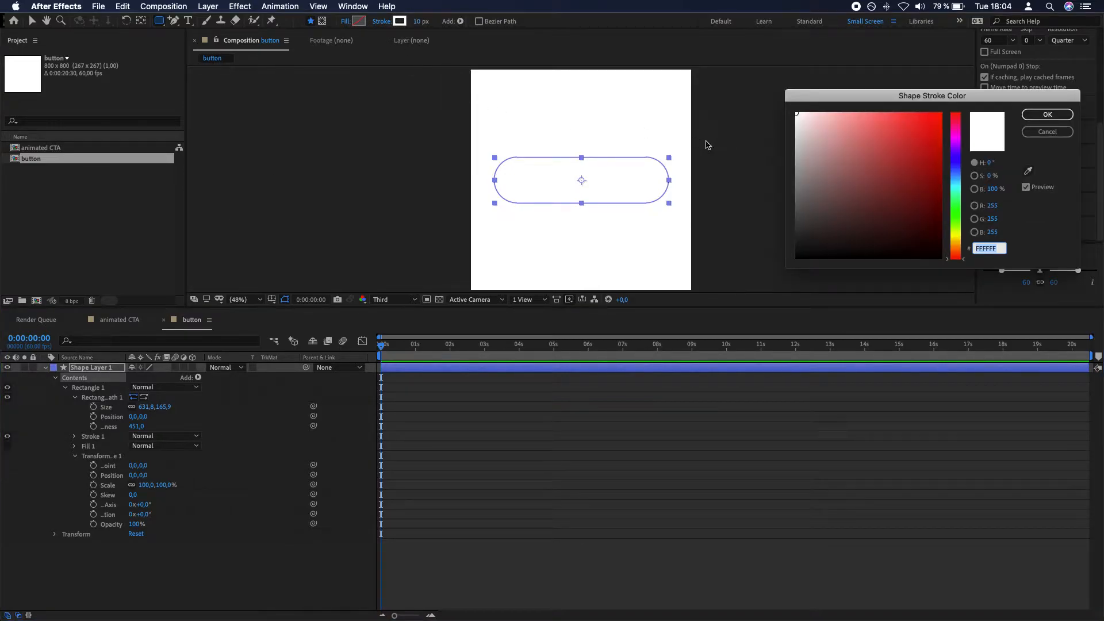
mouse_move(950, 236)
left_mouse_down()
mouse_move(955, 172)
mouse_move(932, 135)
mouse_move(964, 91)
left_mouse_up()
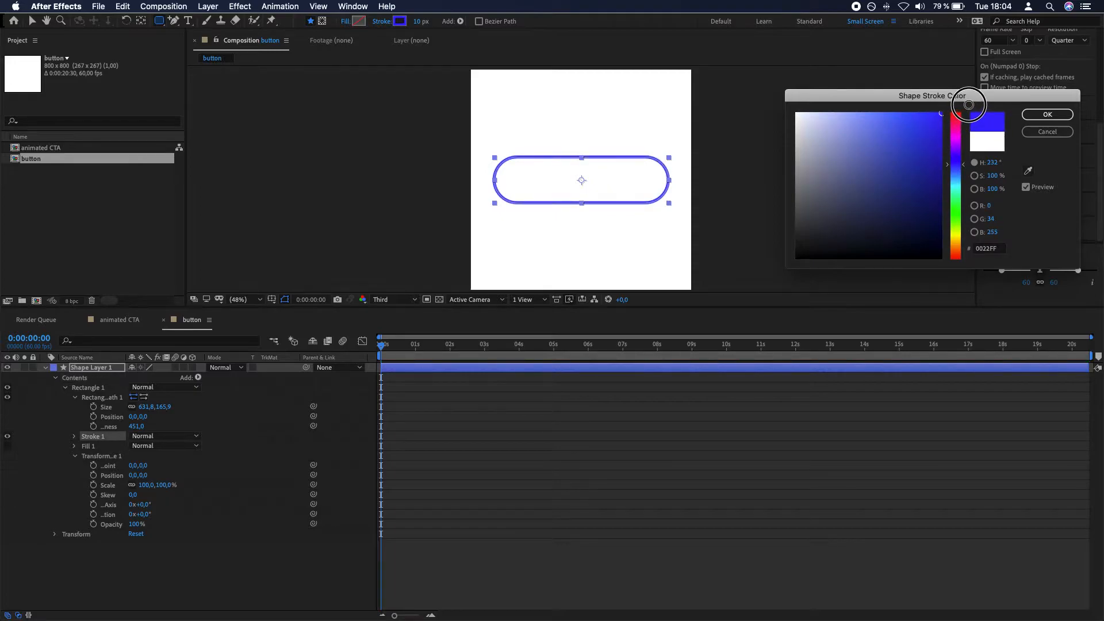
left_click(1047, 132)
Step: Set the rounded rectangle's stroke to None and give it a solid colour fill
left_click(381, 21)
left_click(517, 300)
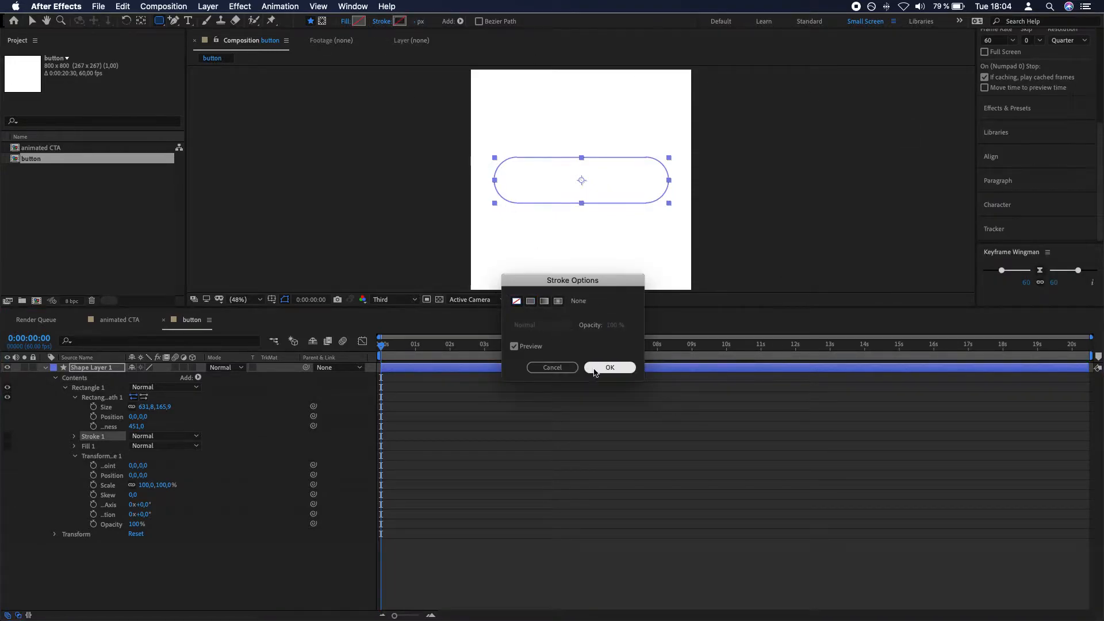
left_click(608, 367)
left_click(346, 21)
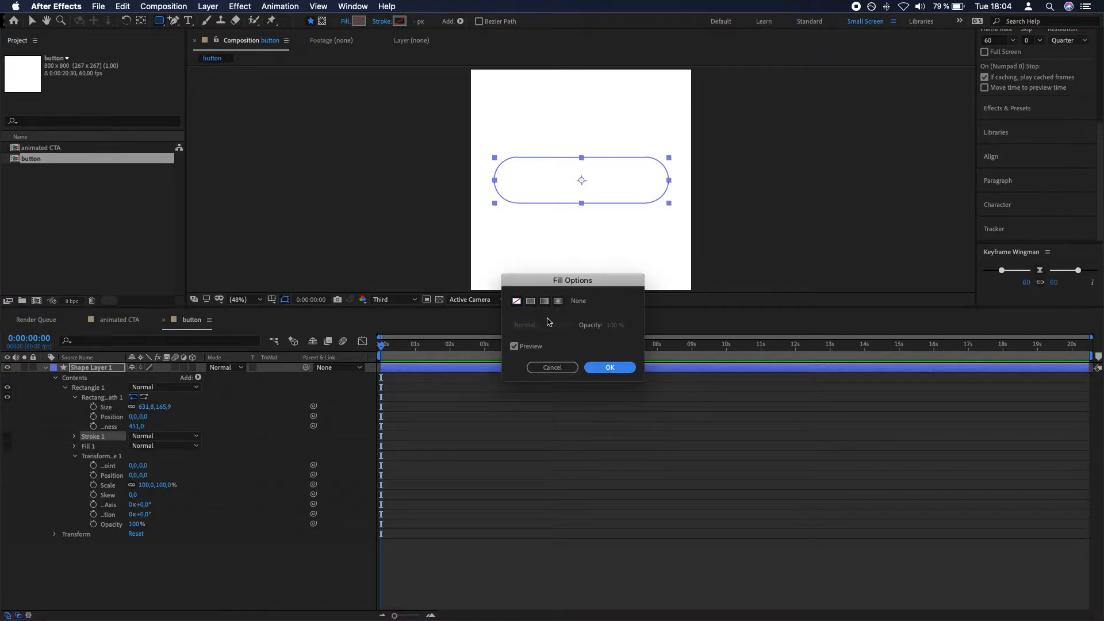
left_click(530, 300)
left_click(601, 368)
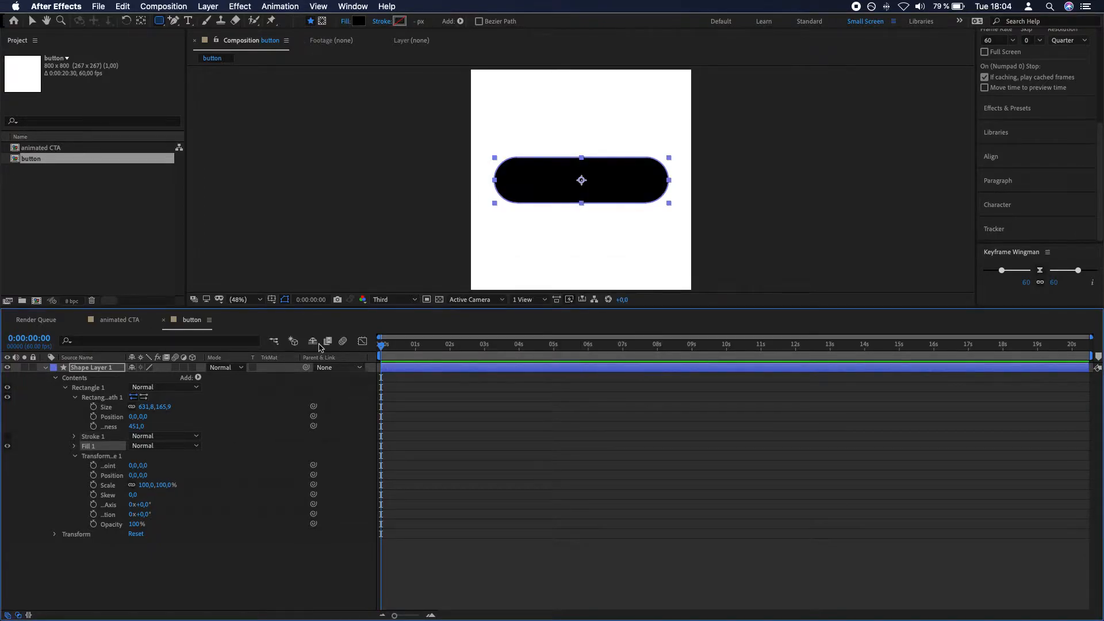
Step: Change the rounded rectangle's fill colour to bright blue, 002EFF
left_click(361, 22)
left_click(956, 164)
left_click(941, 118)
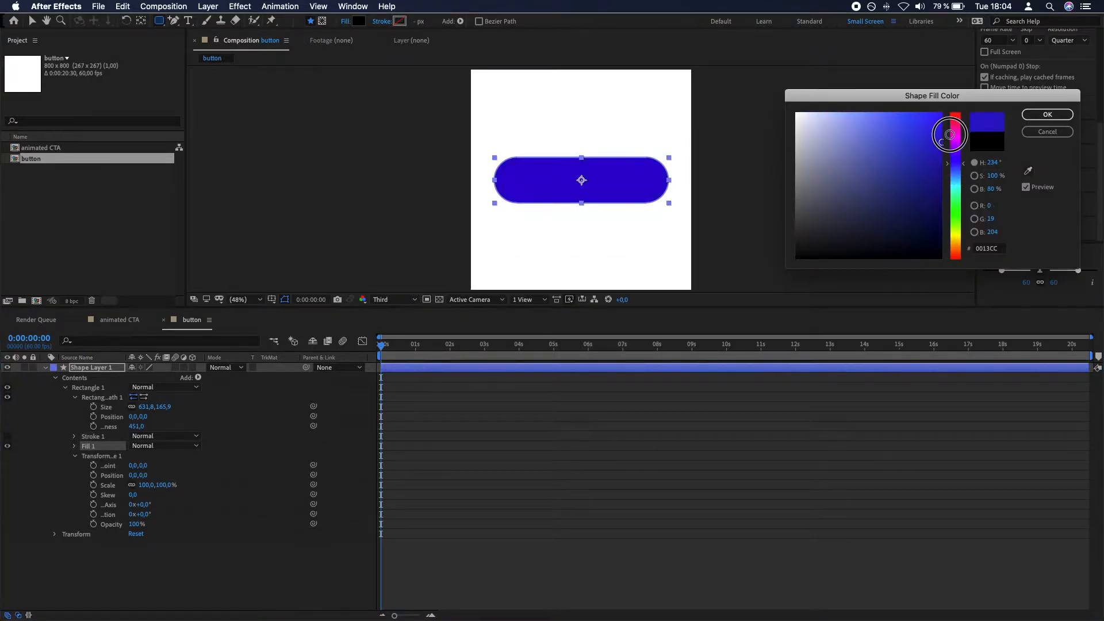
left_click_drag(960, 167, 962, 168)
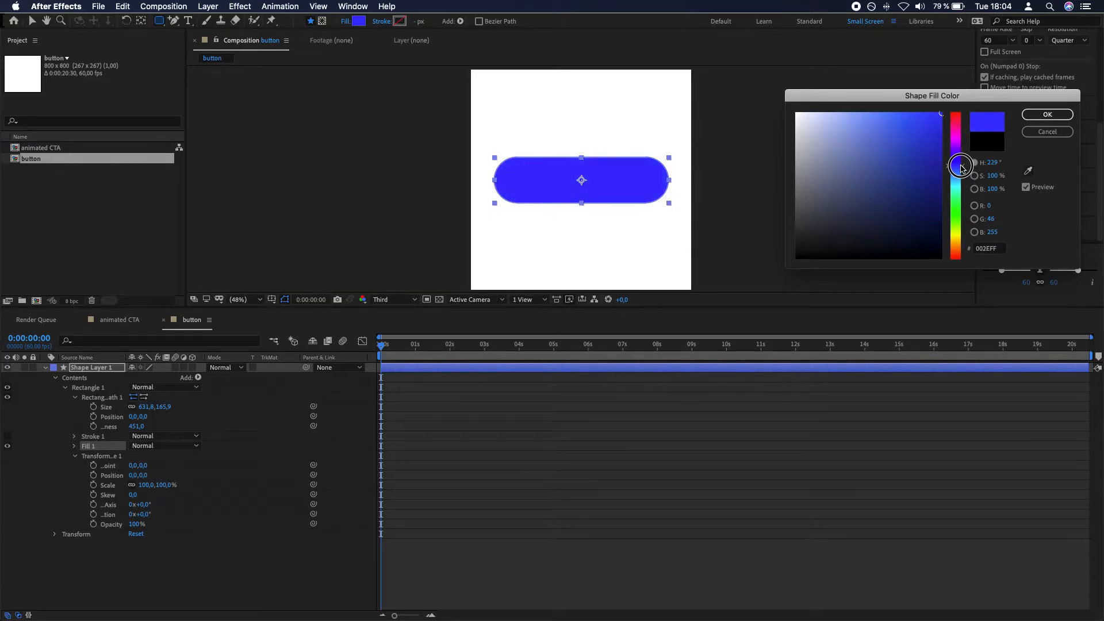
left_click(1029, 116)
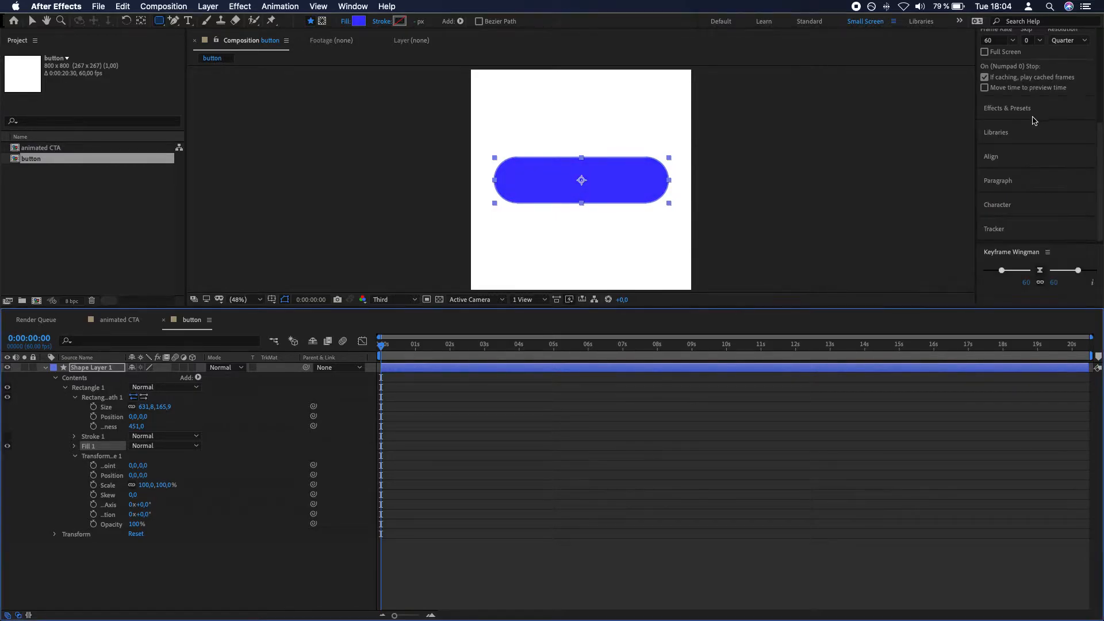
left_click(203, 568)
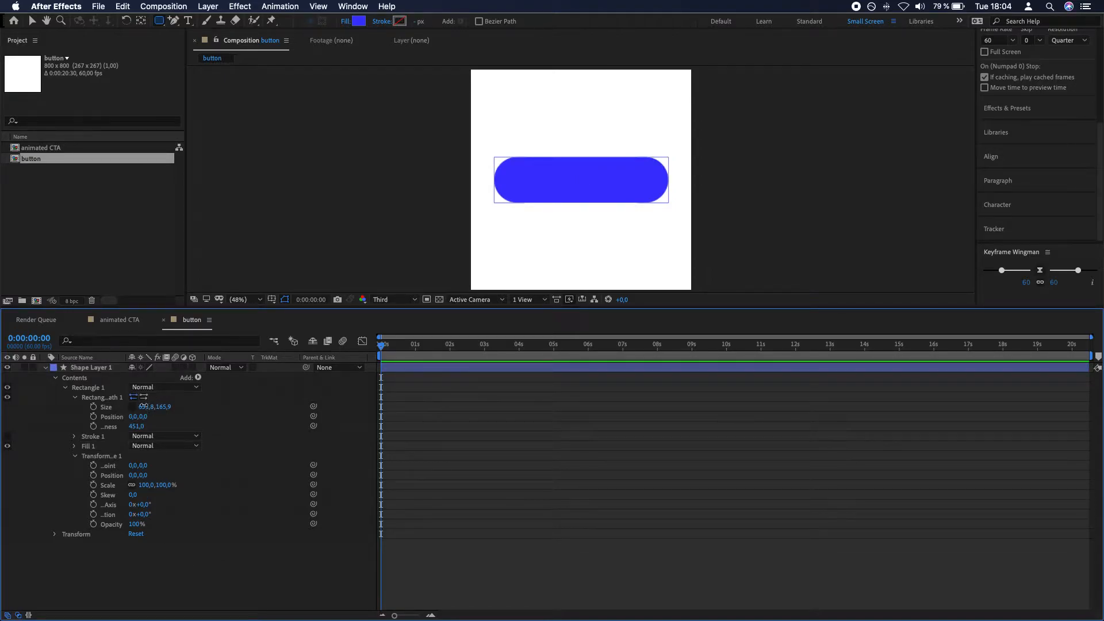
Step: Set the rectangle path size to 700 by 170 px
left_click(144, 407)
key("Tab")
type("170")
key("Return")
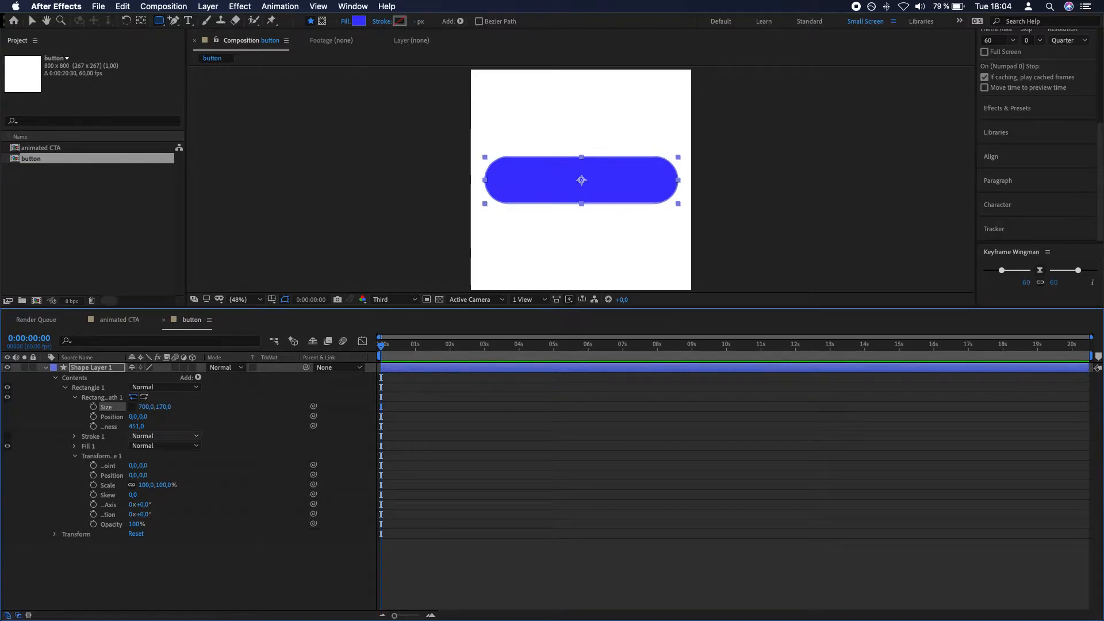
left_click(217, 555)
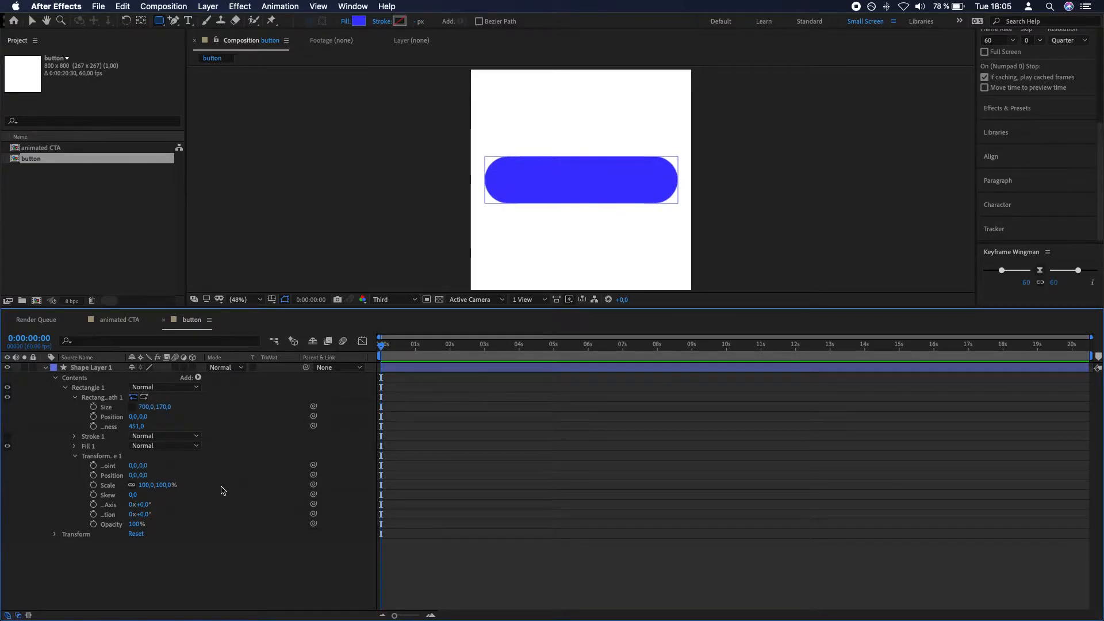
Step: Add a text layer reading "LEARN MORE" over the blue button shape
left_click(188, 22)
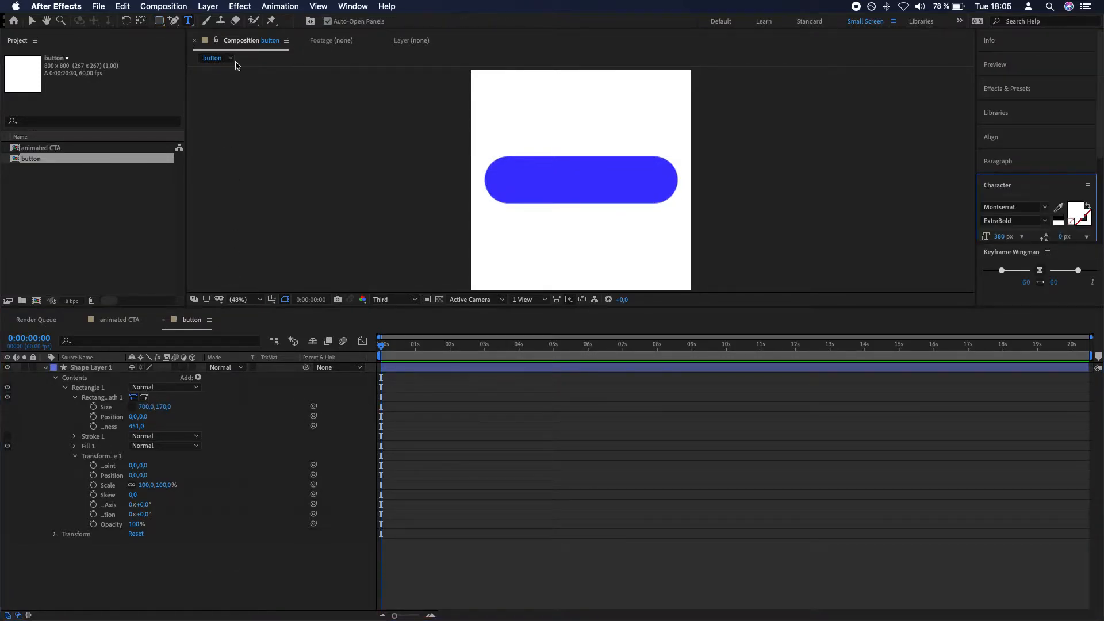
left_click(531, 195)
type("LEARN MORE")
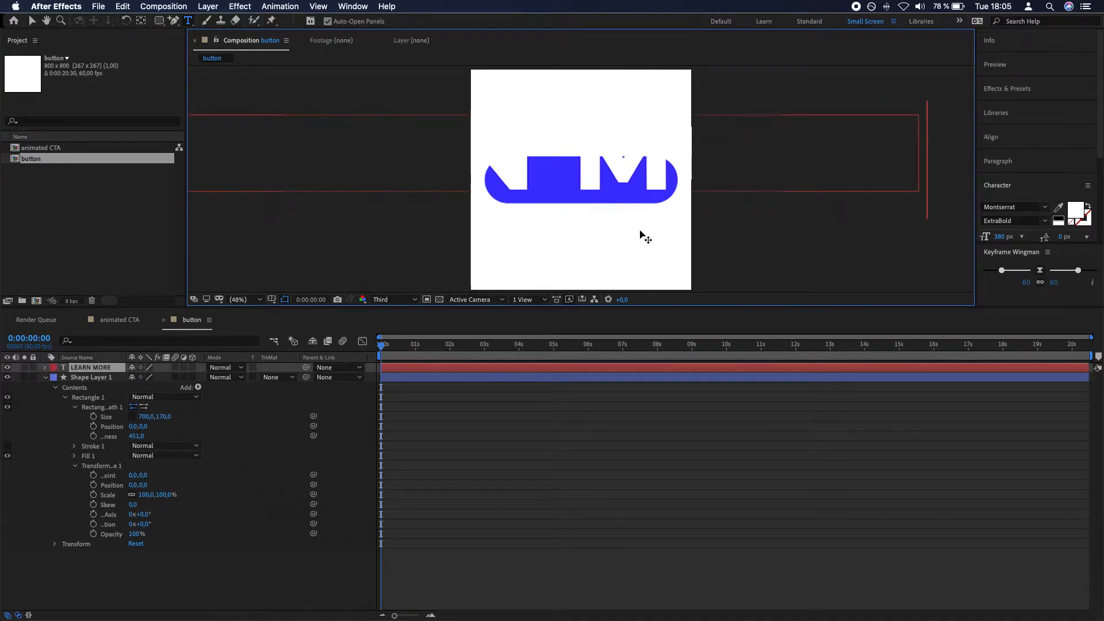
key("Escape")
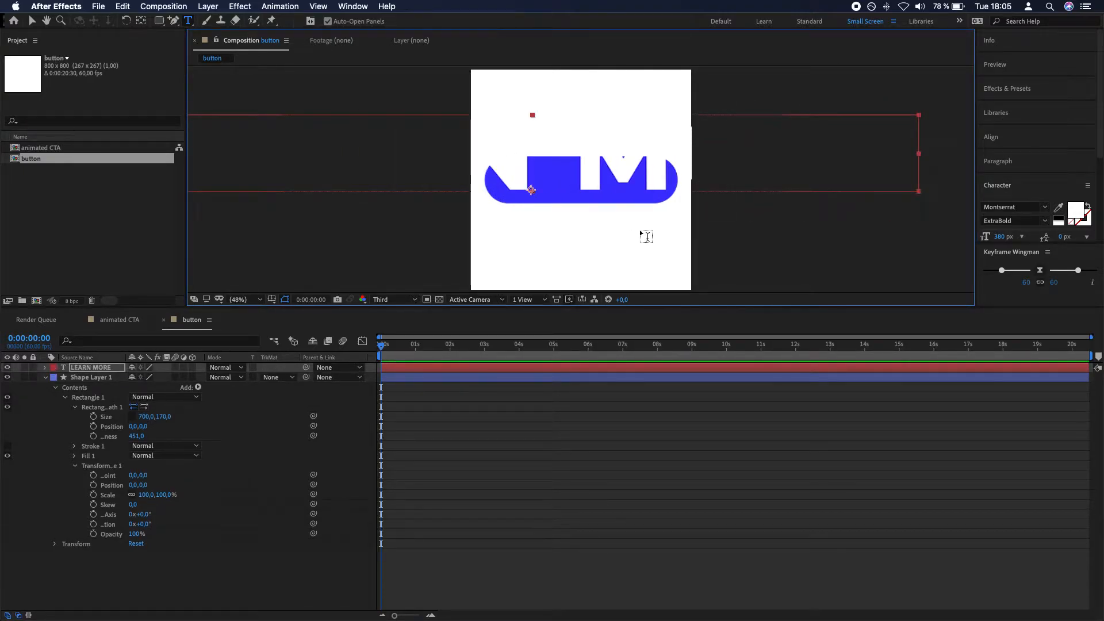
Step: Align the oversized LEARN MORE text to the composition's horizontal and vertical centre
left_click(985, 136)
left_click(1008, 168)
key("Caps_Lock")
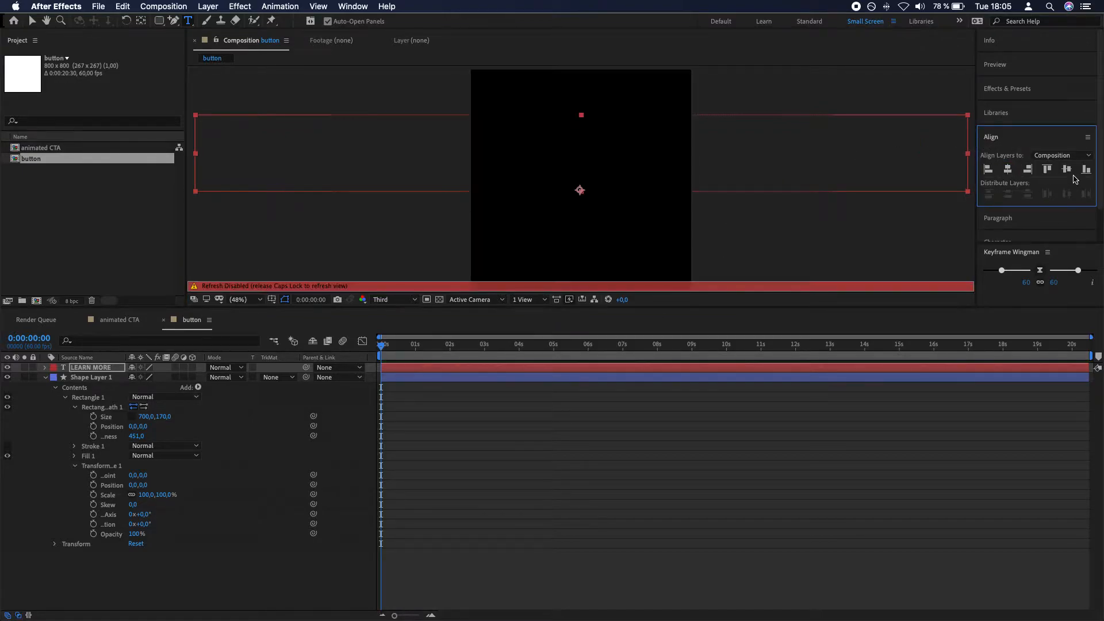
left_click(1068, 171)
key("Caps_Lock")
Step: Set the LEARN MORE font size to 60 px and move the text up to a Y position of 424 inside the button
left_click(1017, 218)
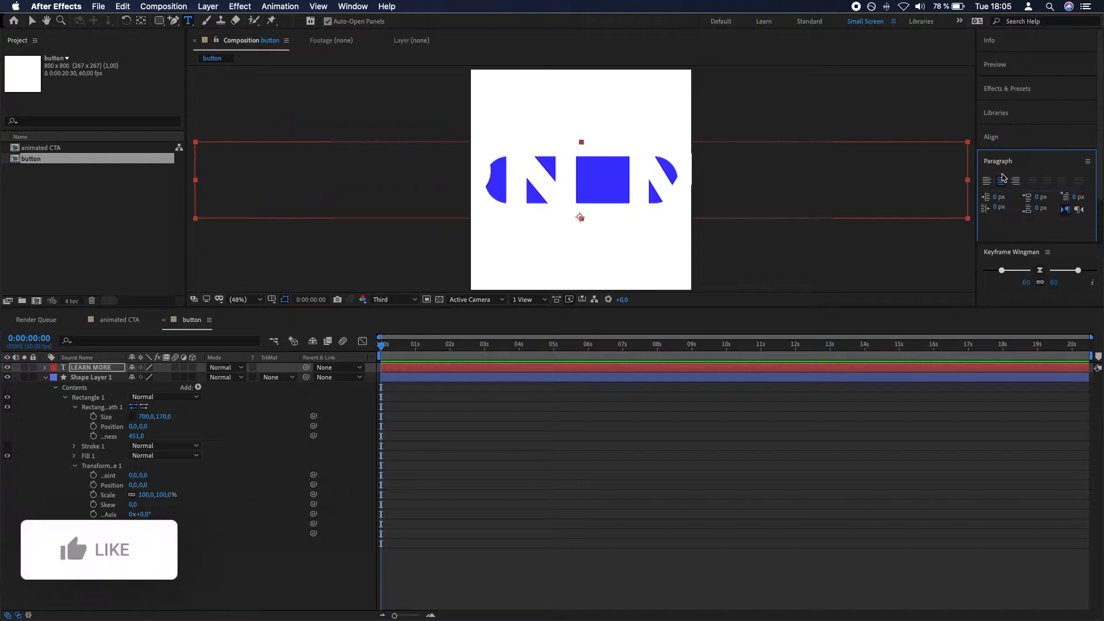
scroll(1008, 155, "down", 3)
left_click(994, 203)
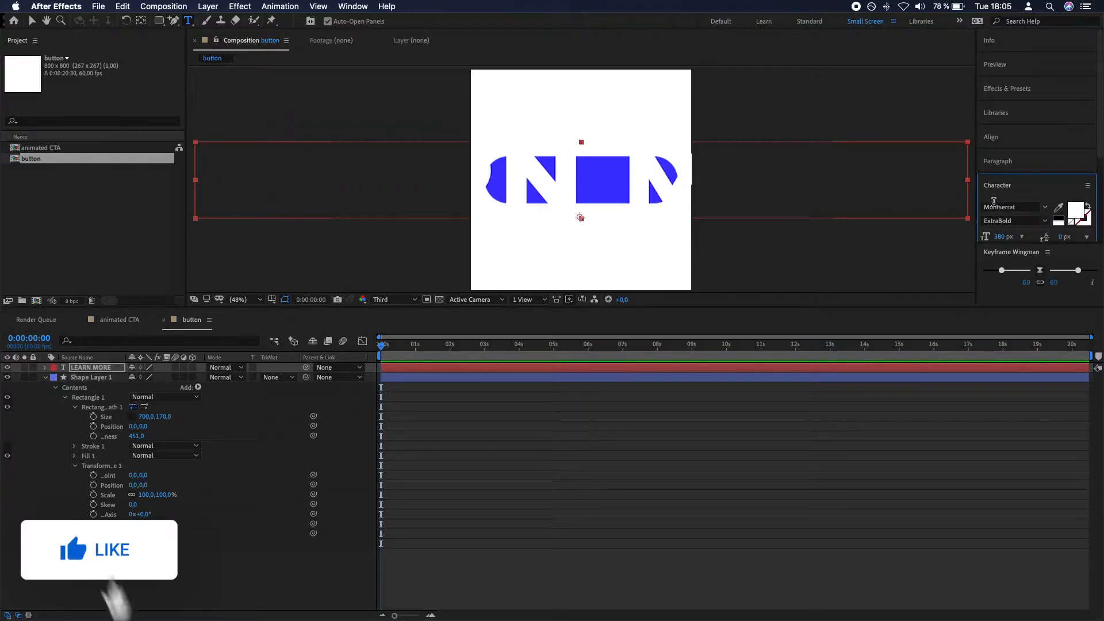
left_click(999, 238)
type("100")
key("Return")
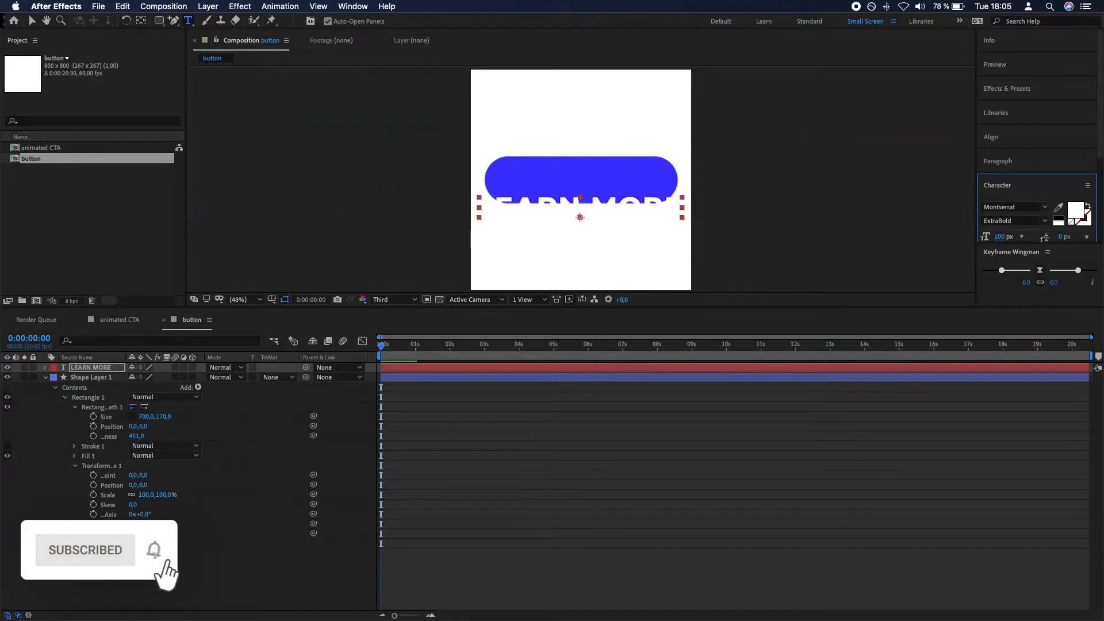
left_click_drag(988, 238, 966, 240)
key("p")
left_click_drag(153, 377, 74, 381)
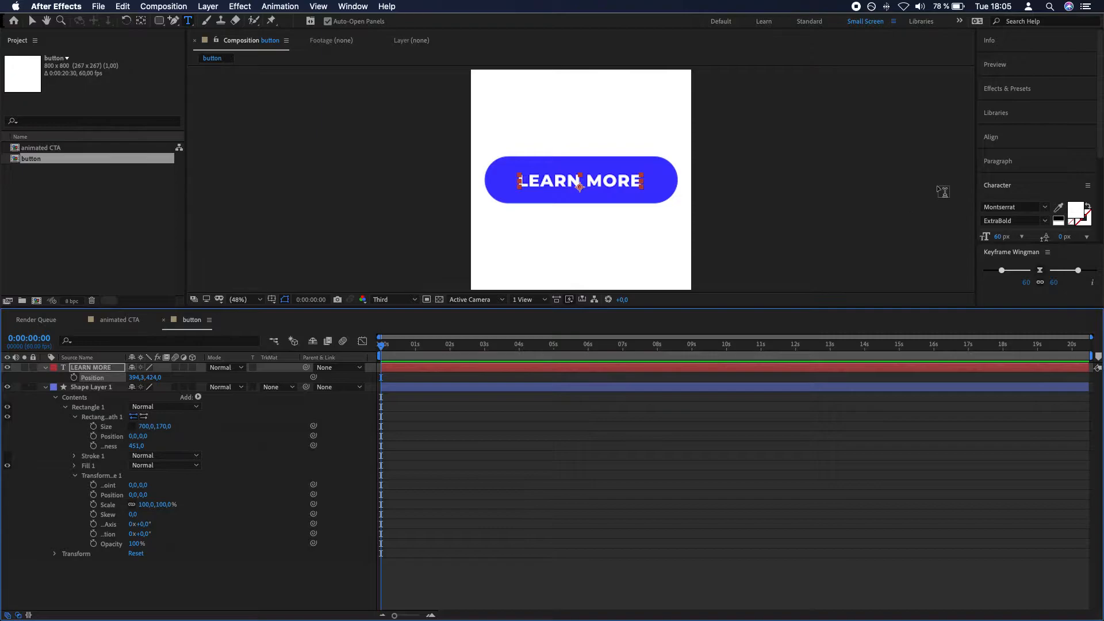
Step: Widen the tracking of the LEARN MORE text to 157
scroll(1042, 134, "down", 3)
scroll(1044, 144, "down", 2)
left_click_drag(1064, 167, 1090, 165)
left_click(204, 387)
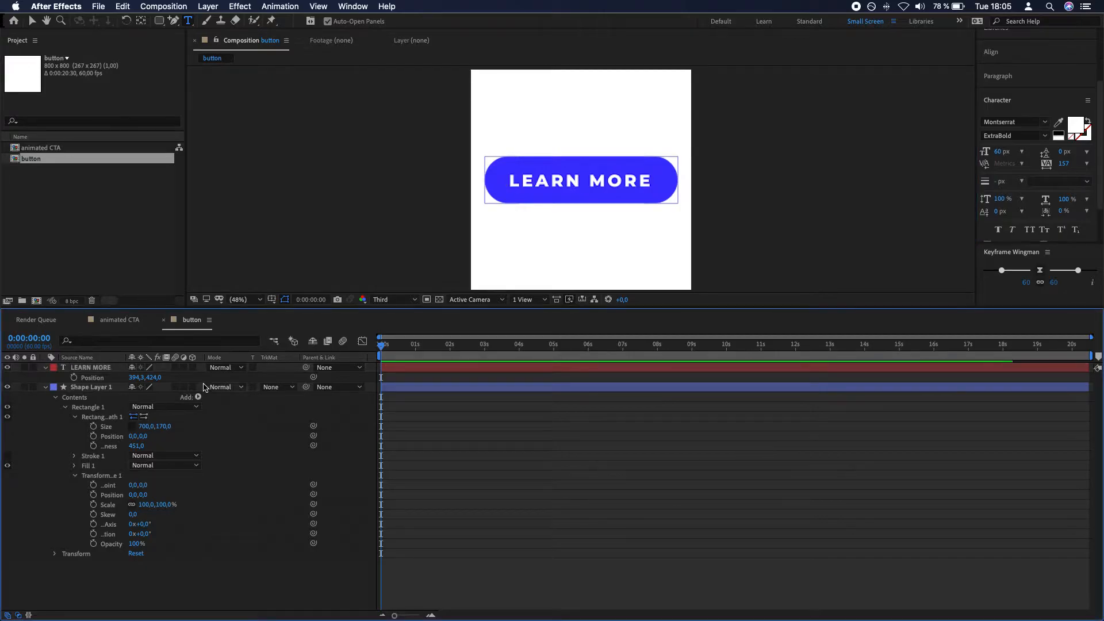
Step: Realign the LEARN MORE layer to the composition's horizontal and vertical centre
left_click(86, 367)
left_click(988, 53)
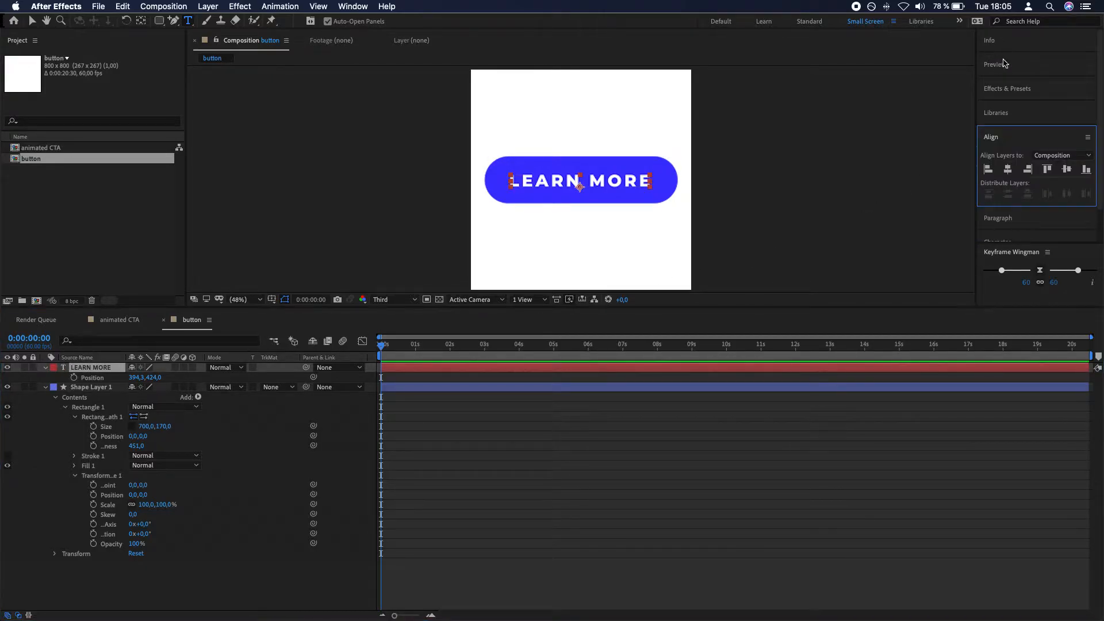
left_click(1008, 171)
left_click(1067, 171)
left_click(729, 447)
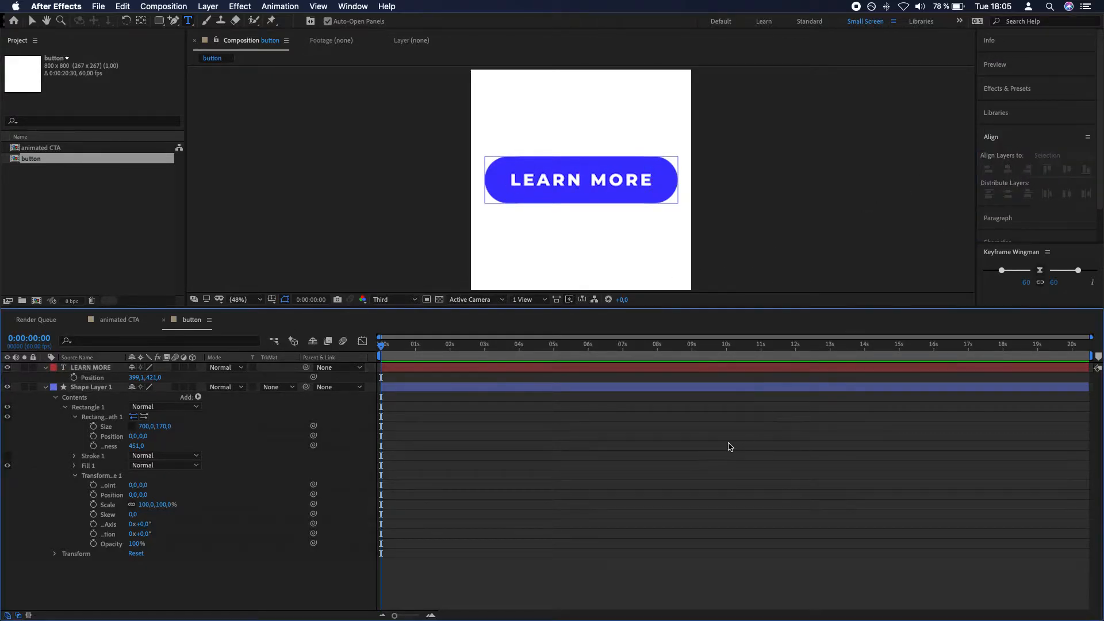
Step: Resize the button composition to 1040 px wide and 530 px high
left_click(74, 389)
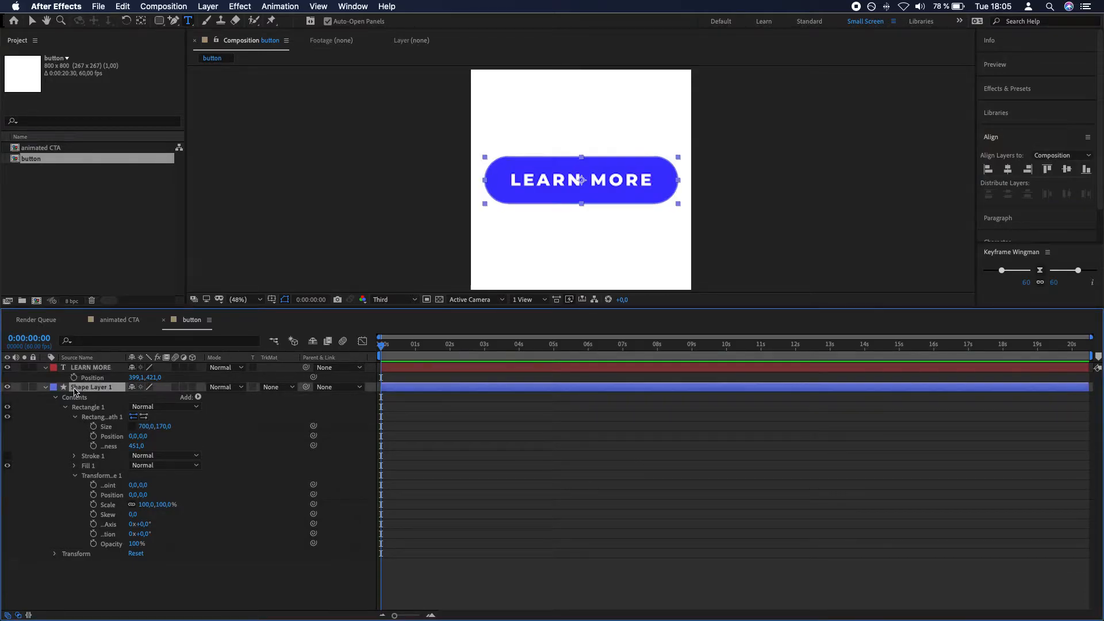
left_click(172, 6)
left_click(183, 39)
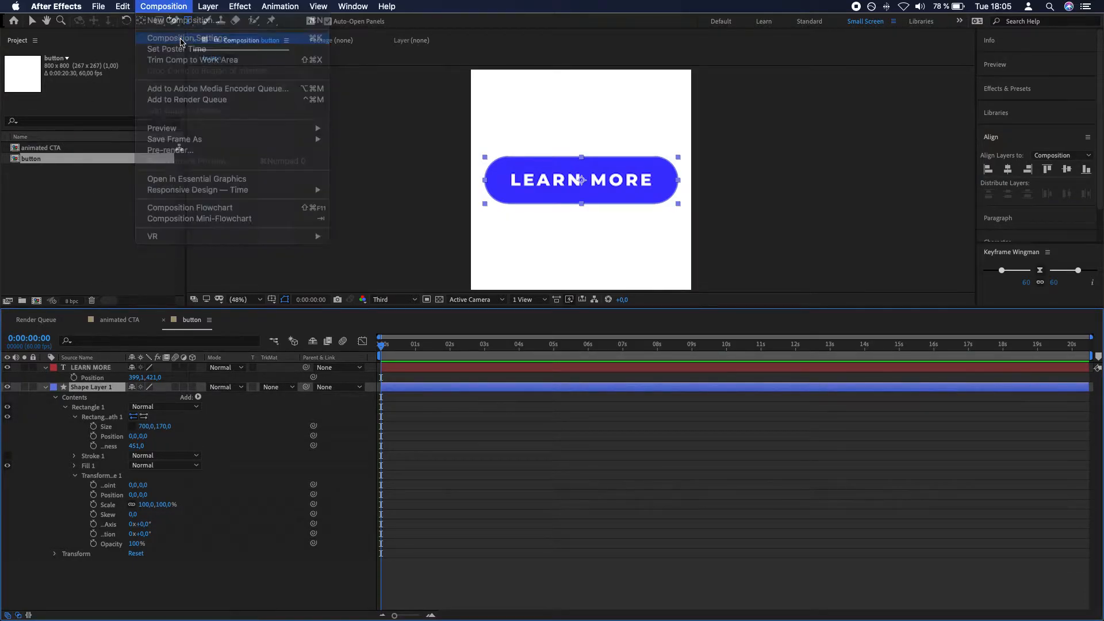
left_click_drag(436, 124, 805, 91)
left_click_drag(815, 182, 660, 183)
left_click_drag(818, 167, 922, 170)
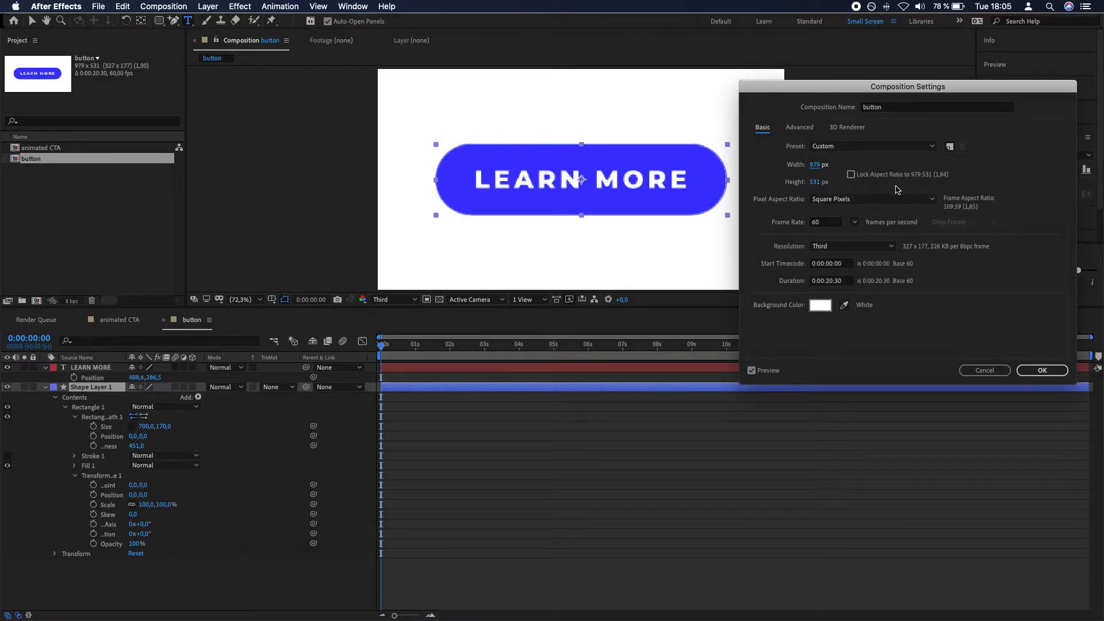
left_click_drag(816, 167, 834, 183)
left_click(817, 165)
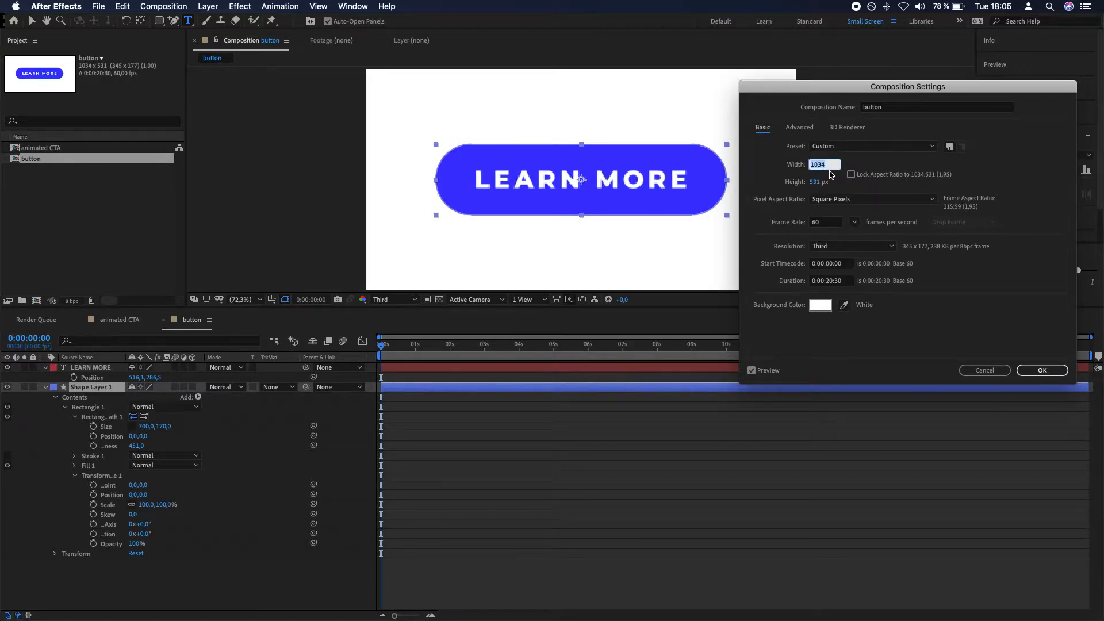
type("1040")
key("Tab")
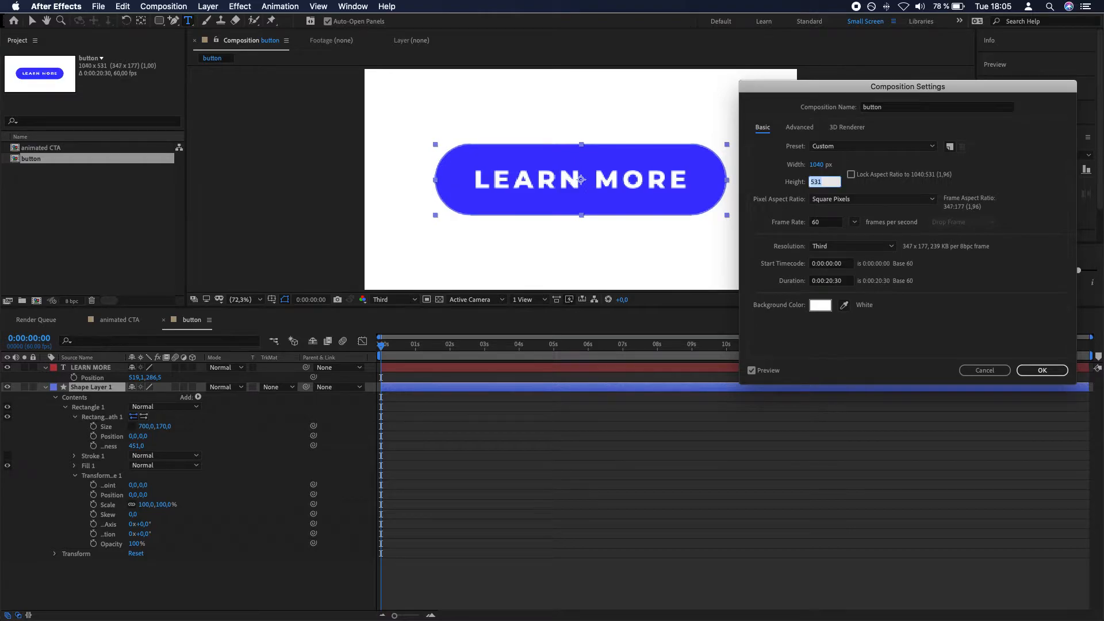
type("530")
key("Return")
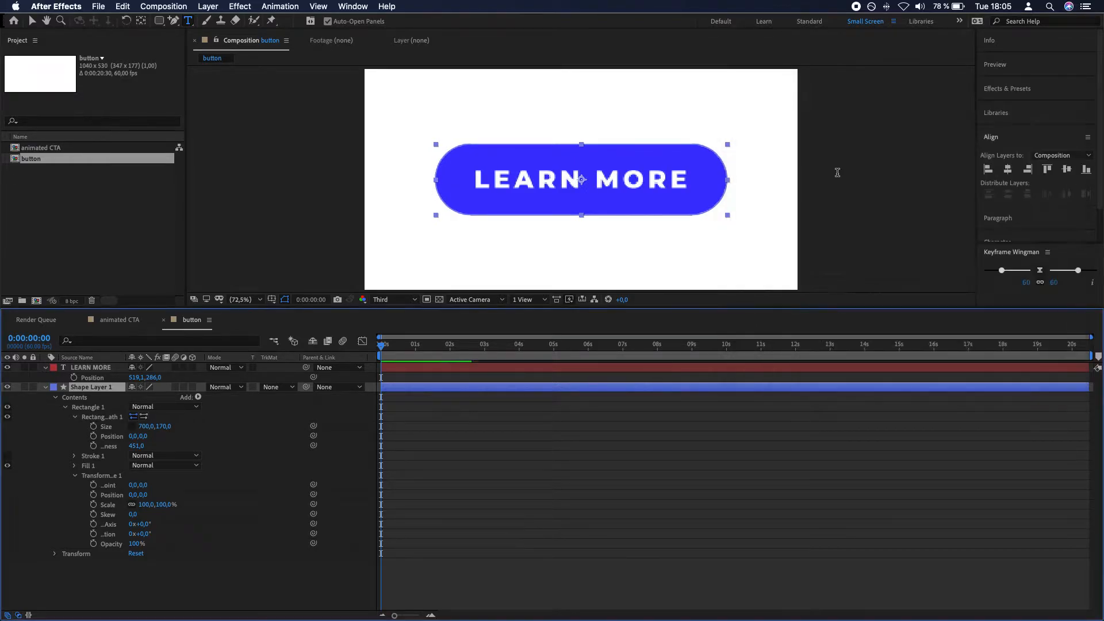
Step: Set the preview resolution of the button composition to Full
left_click(402, 299)
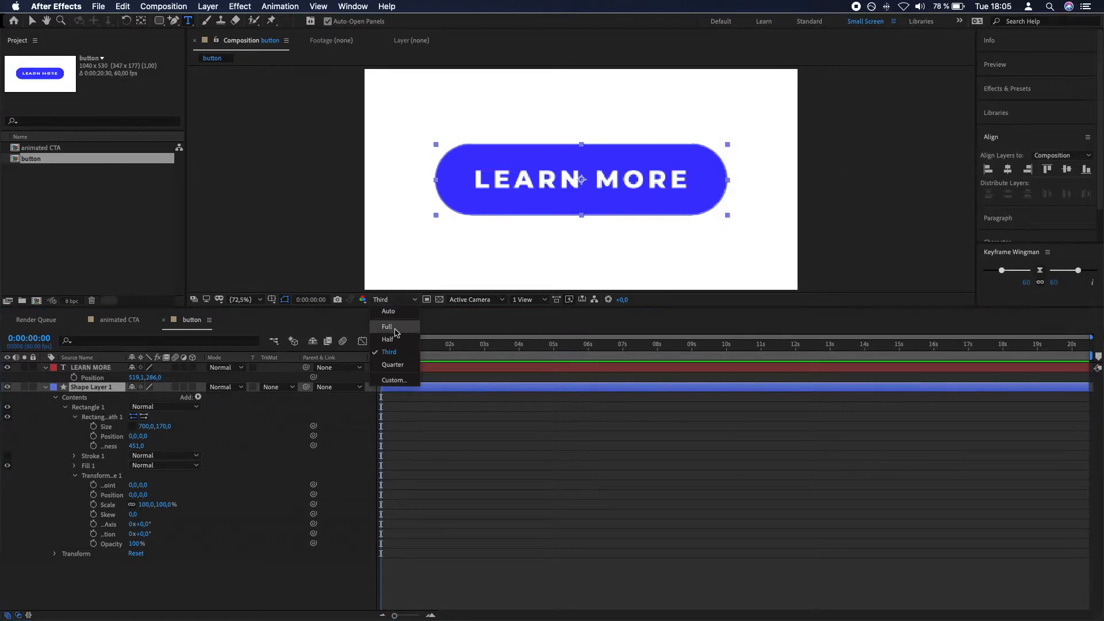
left_click(403, 326)
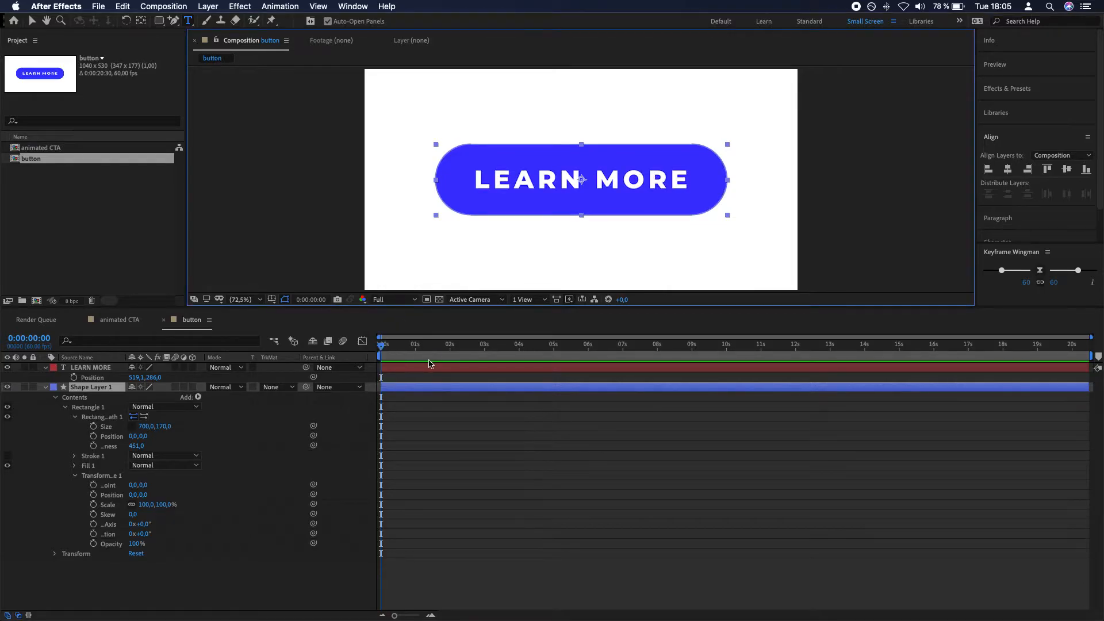
Step: Find the Drop Shadow effect by searching "drop" and apply it to the button's shape layer
left_click(469, 469)
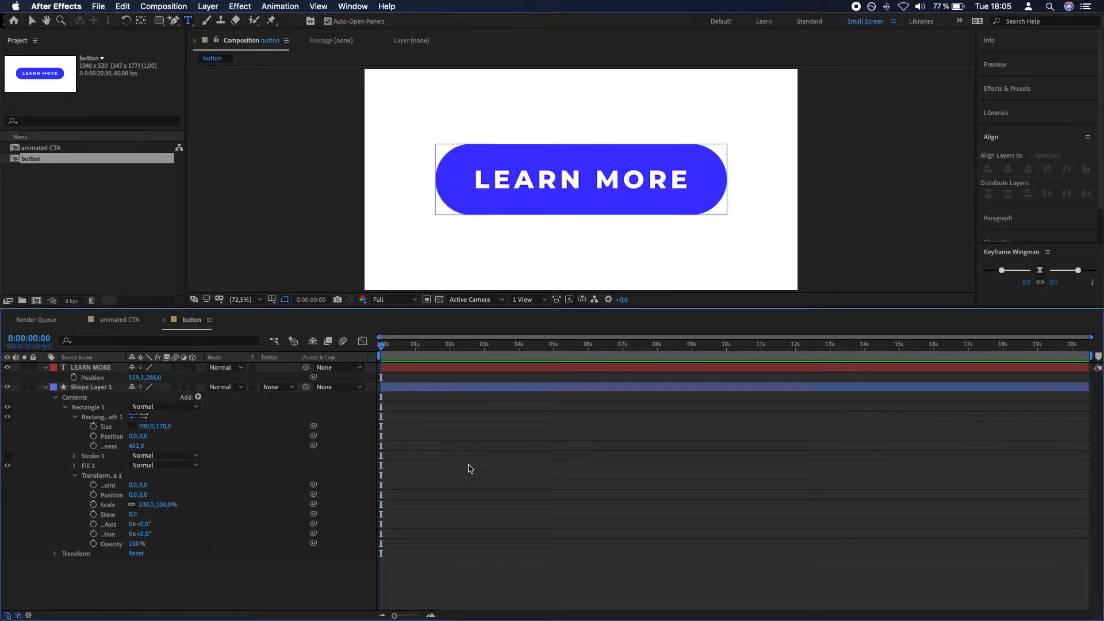
left_click(498, 389)
left_click(1006, 88)
left_click(1021, 103)
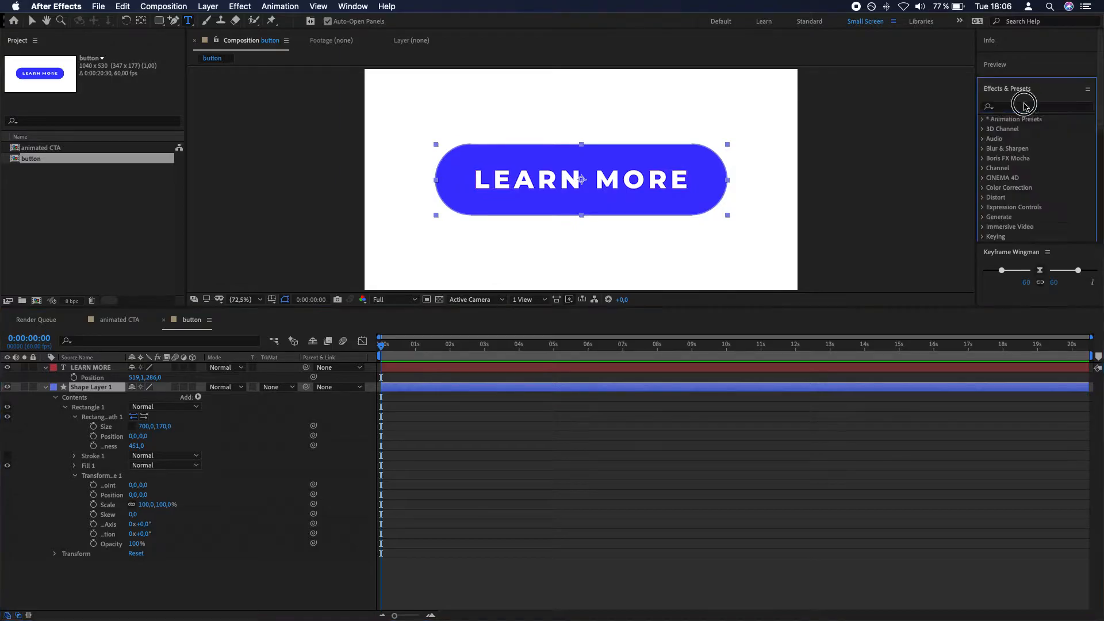
type("drop")
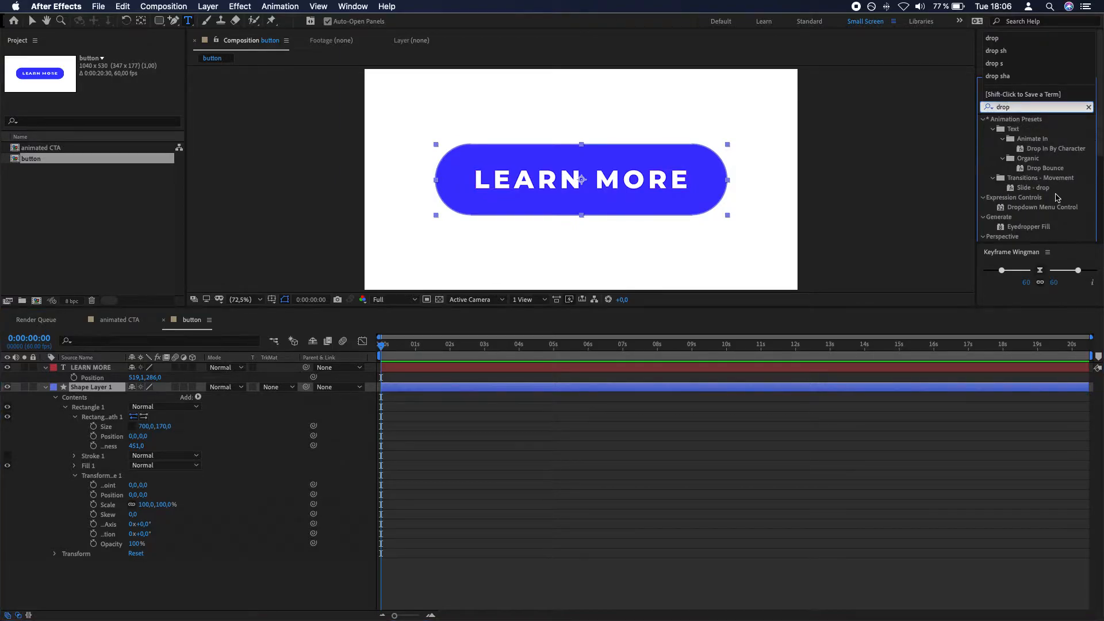
scroll(1057, 197, "down", 2)
left_click(1045, 183)
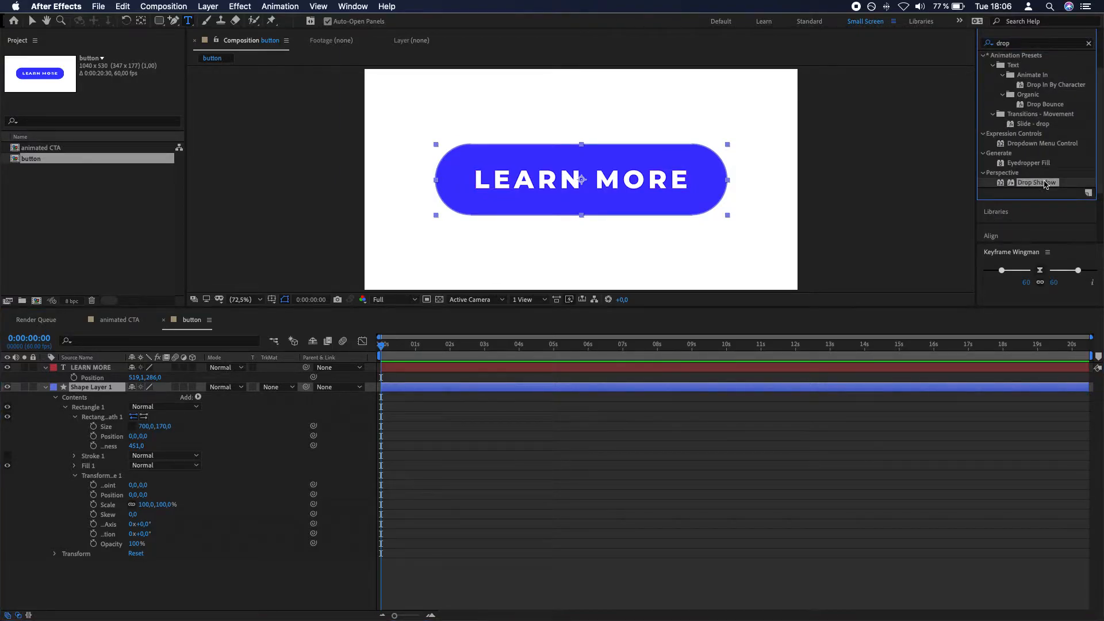
left_click_drag(1045, 183, 89, 394)
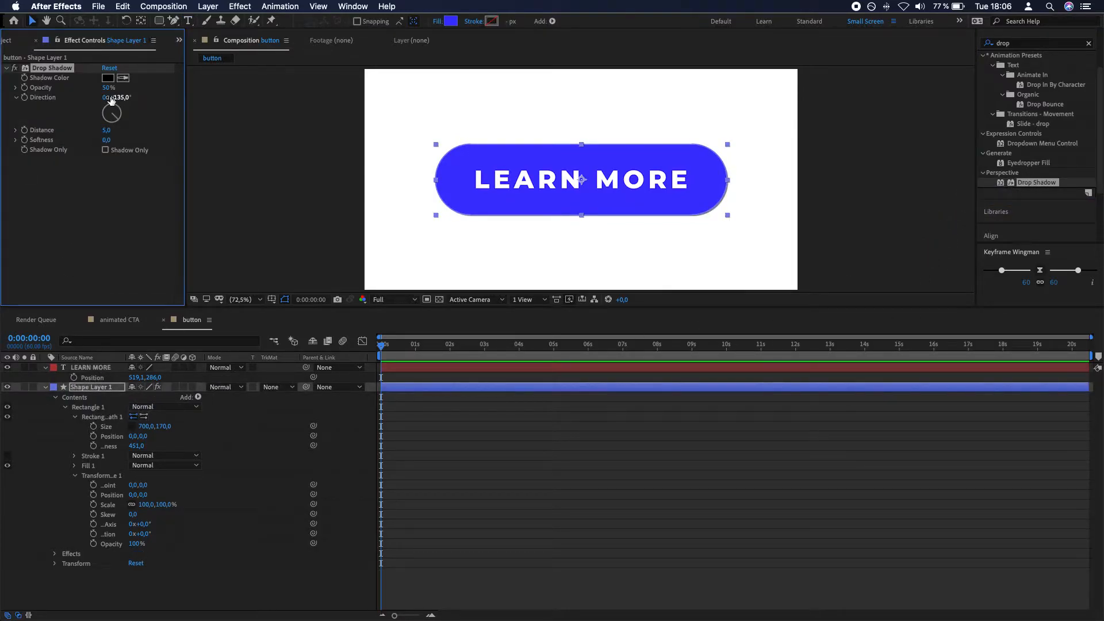
Step: Colour the button's drop shadow with the blue sampled from the button and set its direction to 180°
left_click(108, 78)
left_click(1028, 169)
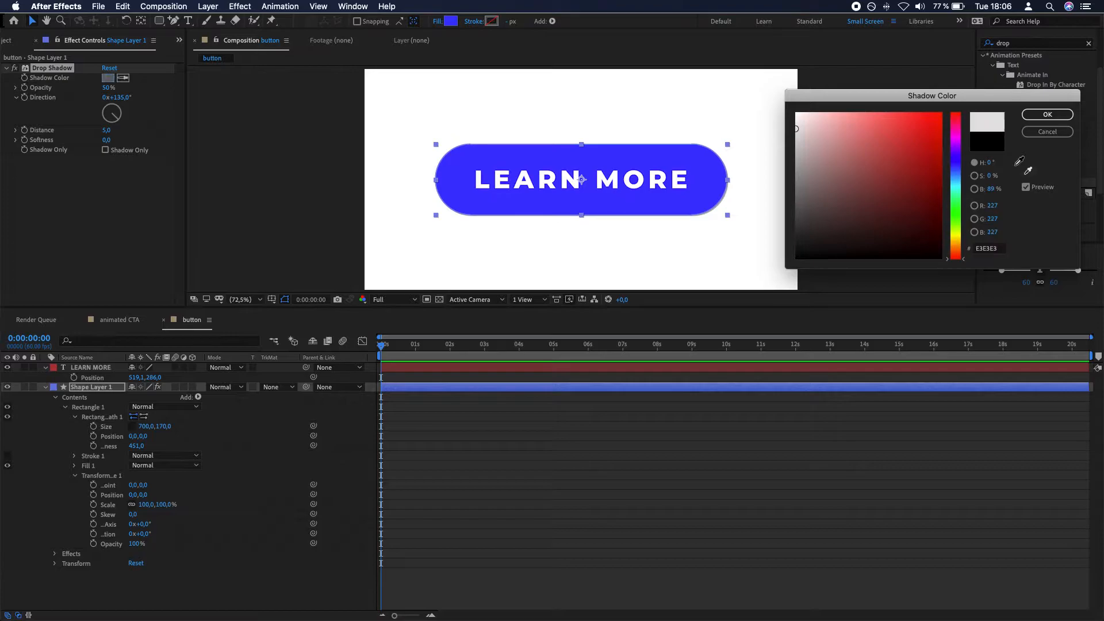
left_click(607, 158)
key("Return")
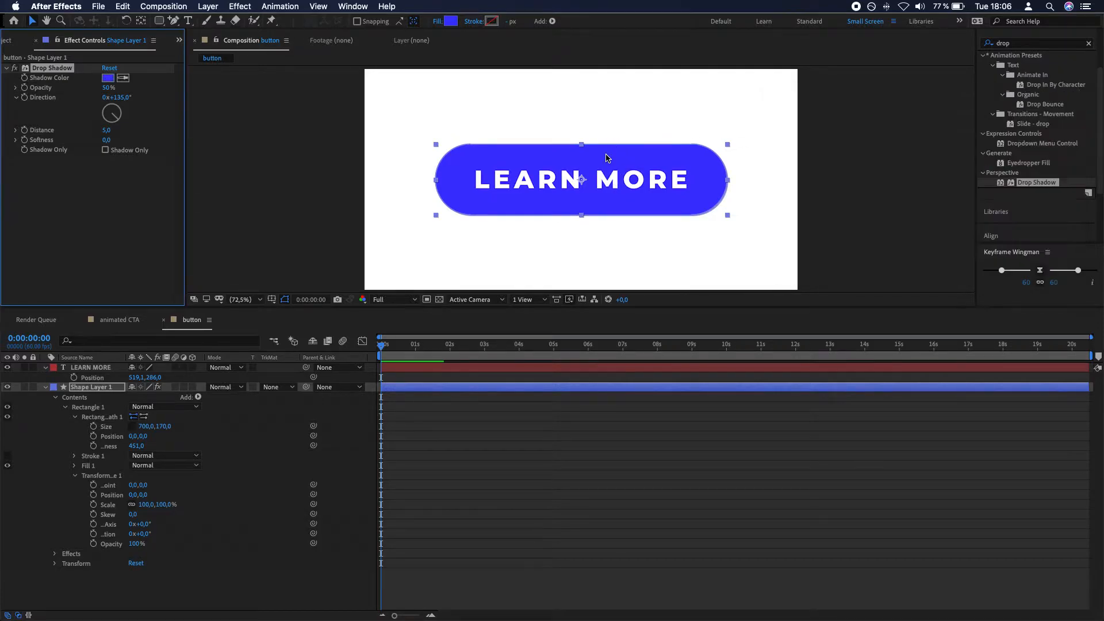
left_click(124, 97)
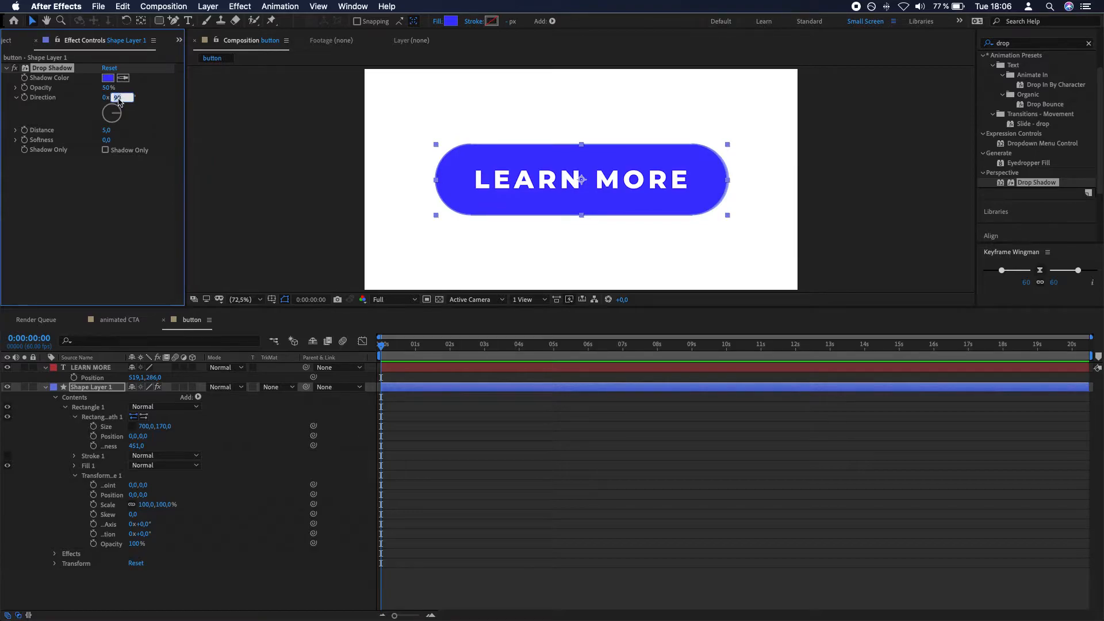
key("Return")
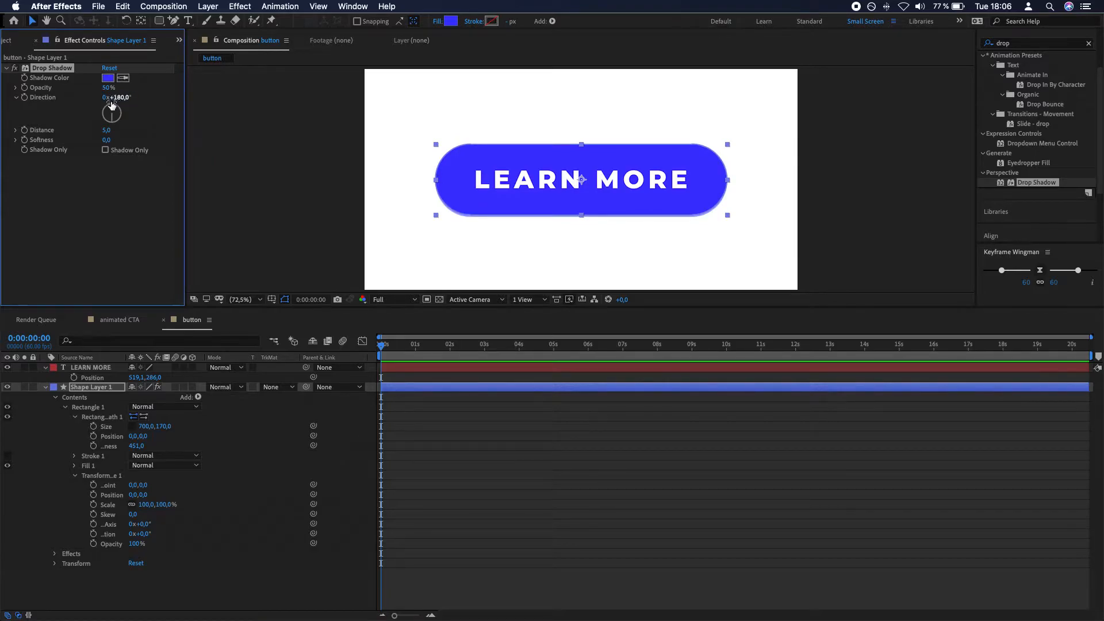
Step: Set the button's drop shadow to a distance of 48 and a softness of 248
left_click_drag(108, 129, 248, 143)
left_click(628, 501)
key("comma")
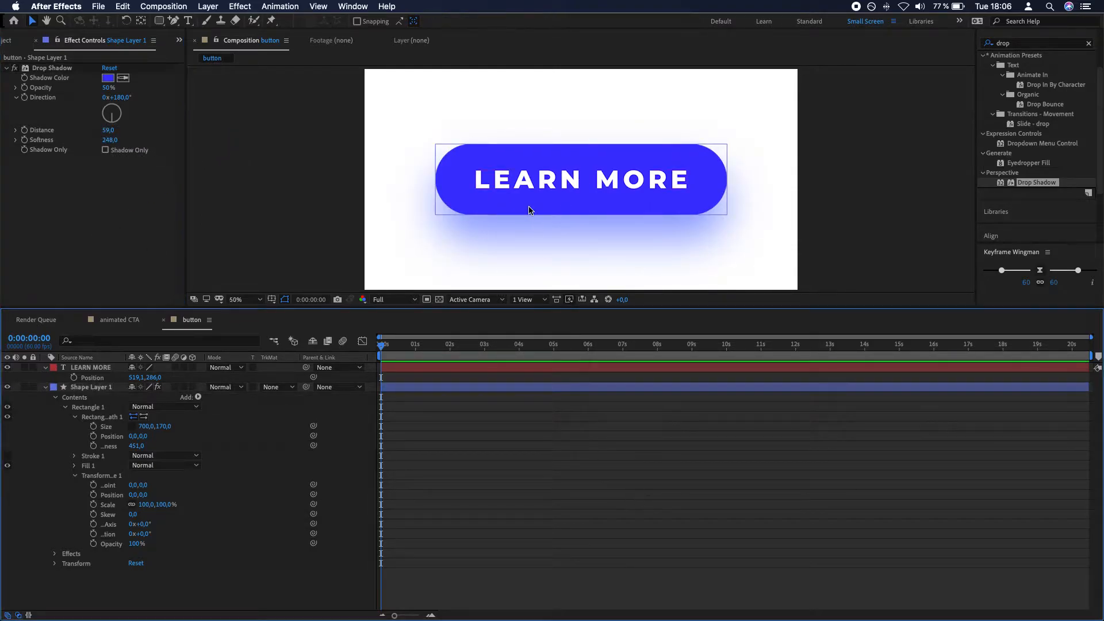
left_click_drag(108, 130, 102, 130)
left_click(546, 479)
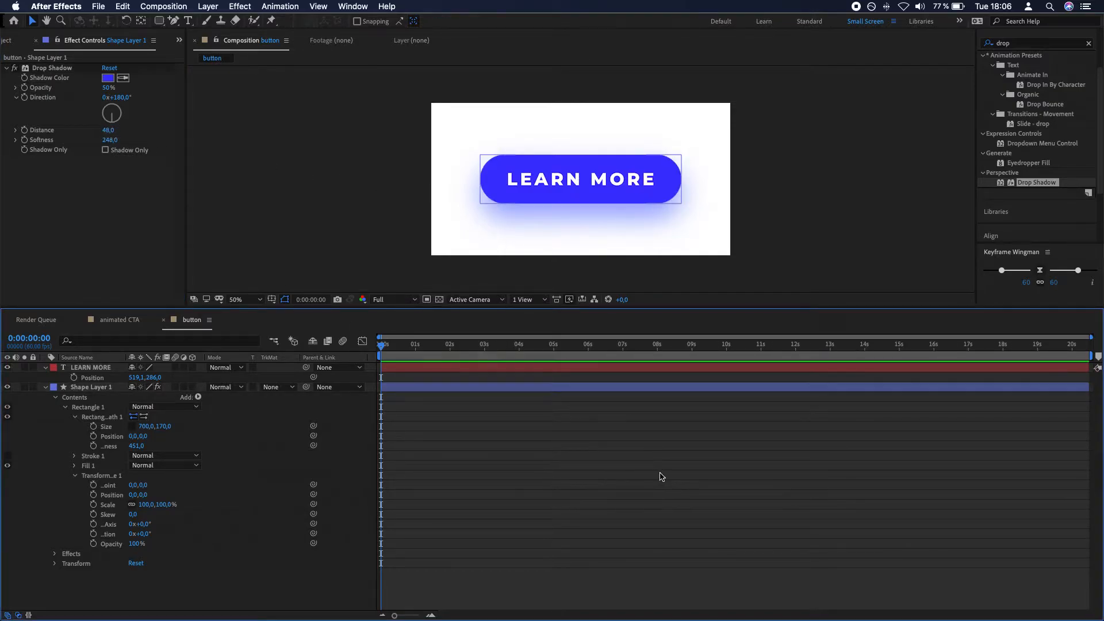
Step: Apply a Drop Shadow to the LEARN MORE text layer with direction 180° and distance 4
key("period")
key("period")
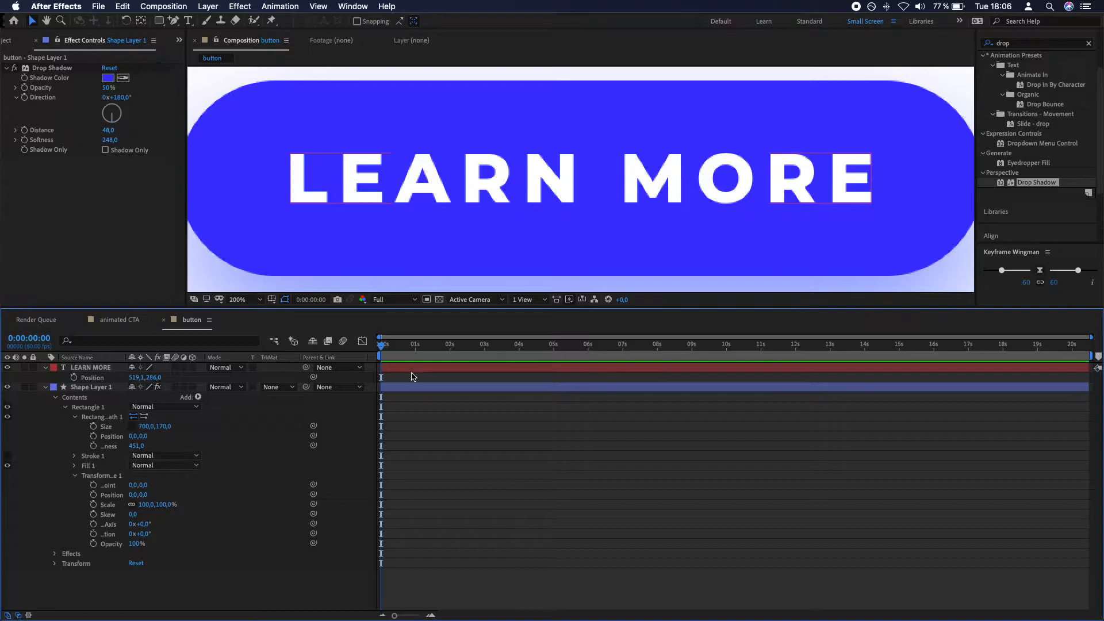
left_click(417, 368)
left_click_drag(1030, 184, 95, 368)
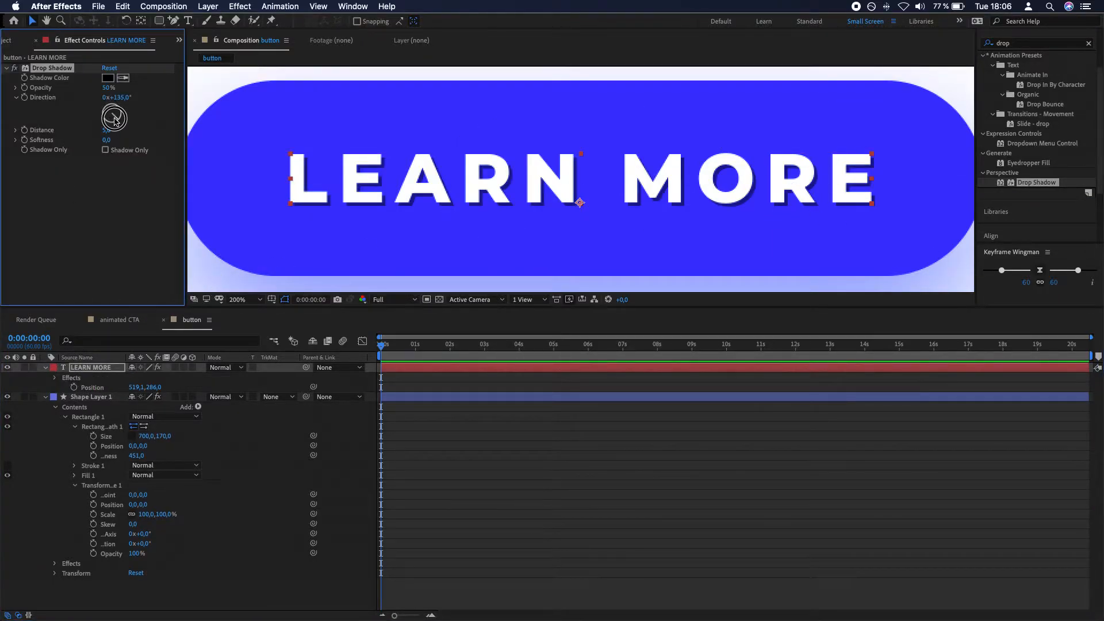
left_click_drag(116, 121, 107, 131)
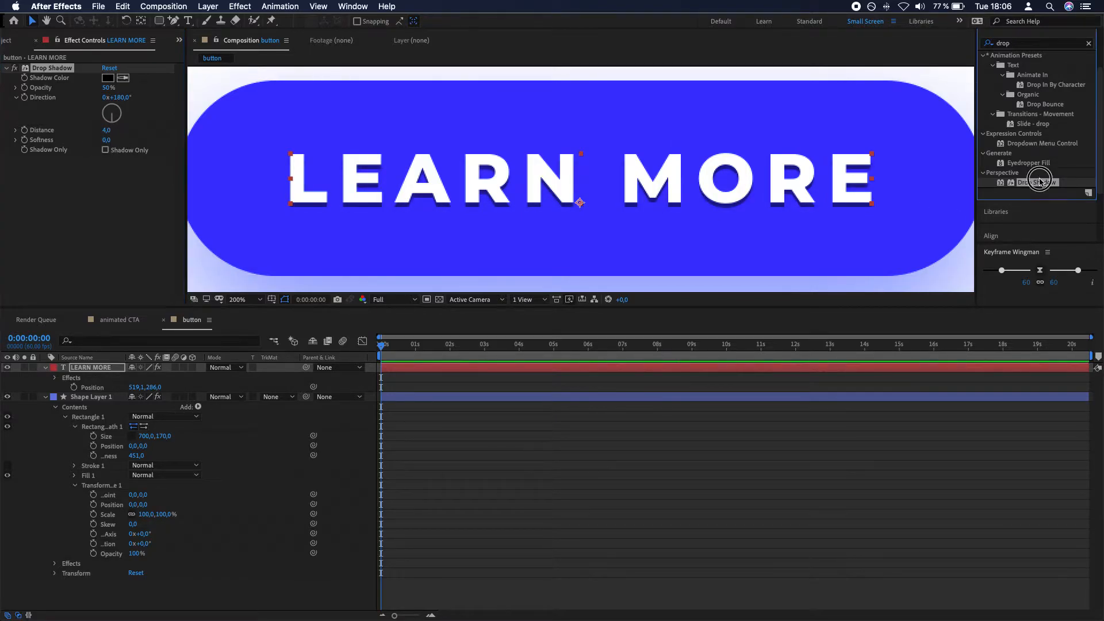
Step: Add a second Drop Shadow to the LEARN MORE layer and set its direction to 0°
left_click(50, 432)
left_click(89, 368)
key("super+alt+shift+e")
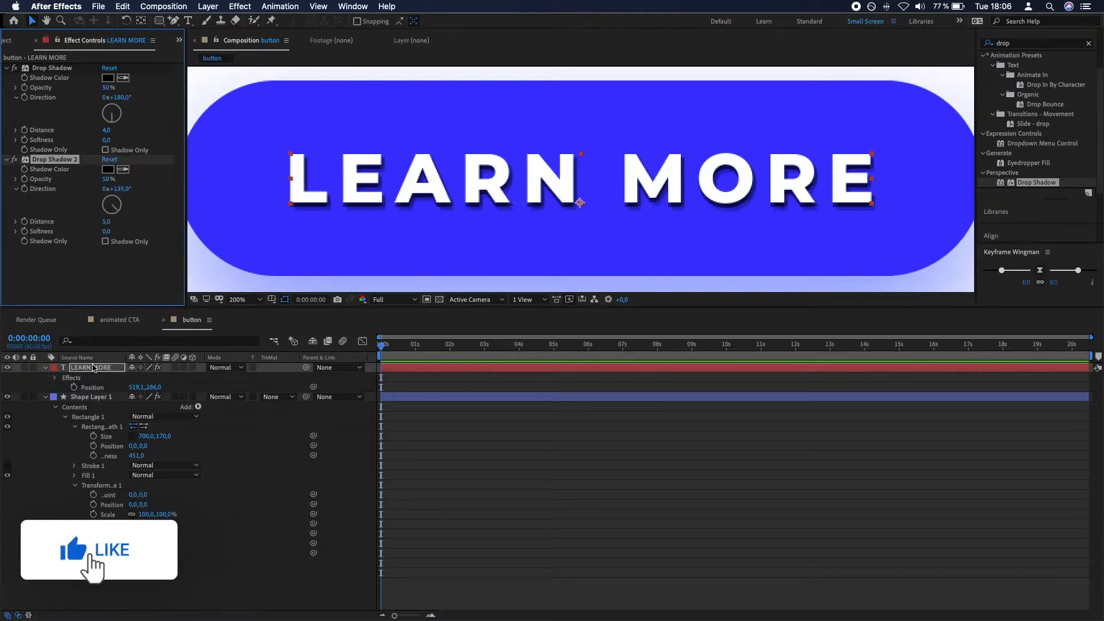
left_click_drag(102, 202, 113, 152)
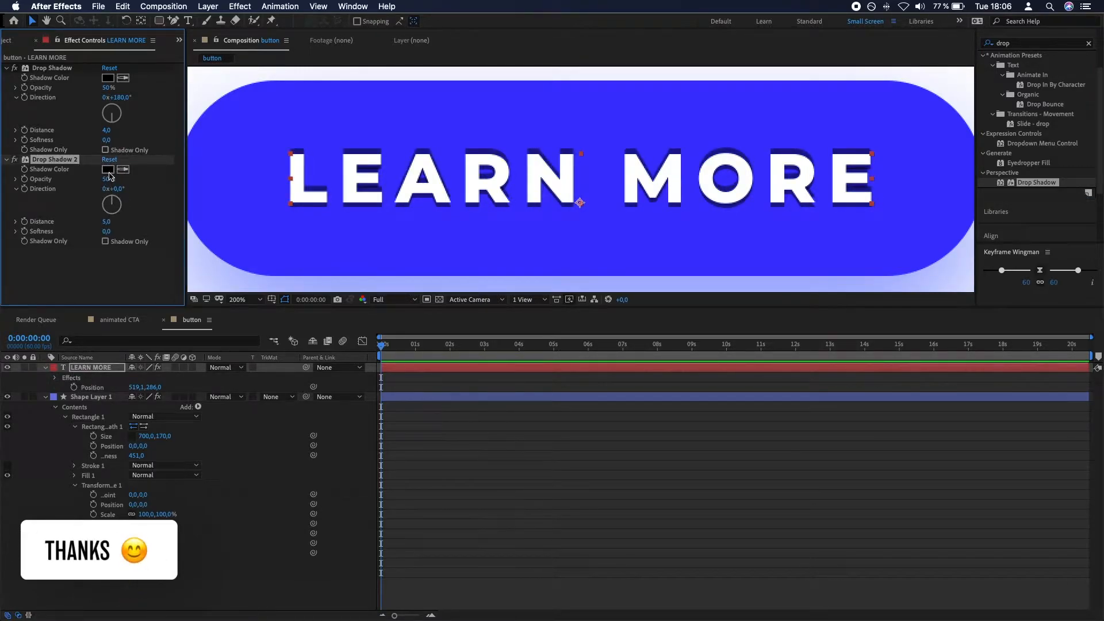
Step: Make the text's second drop shadow white (FFFFFF) at 24% opacity, with distance 9 and softness 52
left_click(107, 169)
left_click_drag(912, 160, 757, 91)
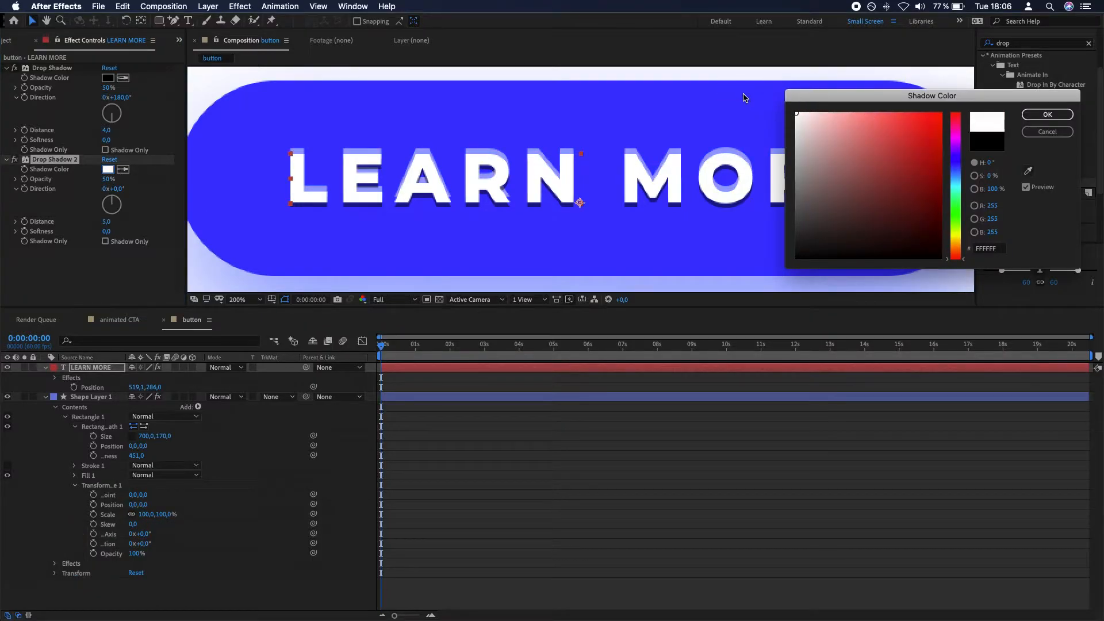
left_click(1061, 115)
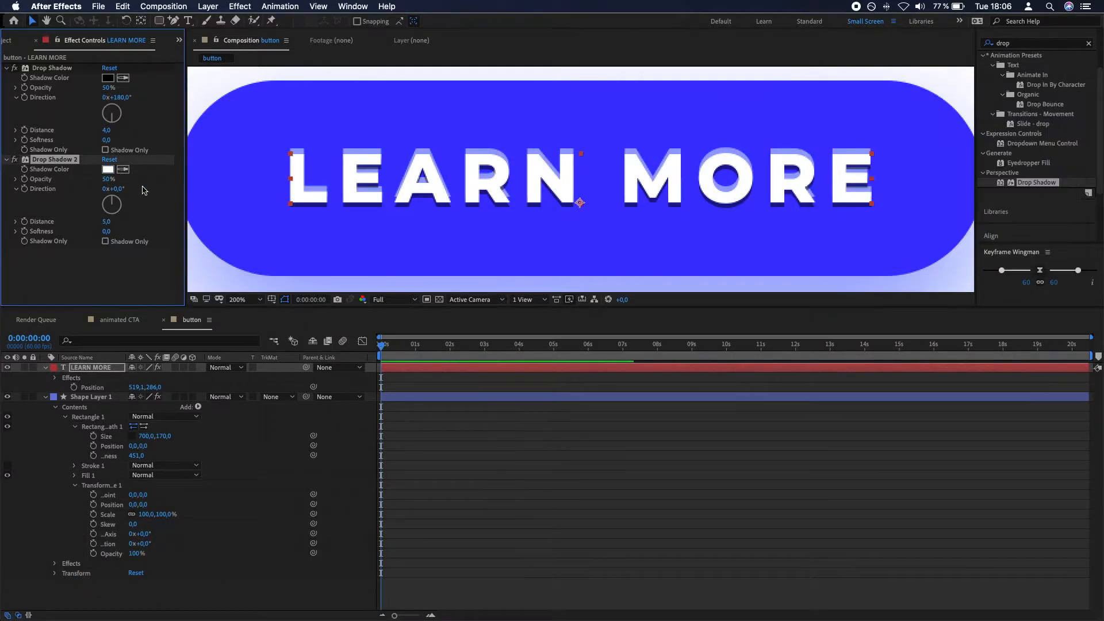
mouse_move(109, 231)
left_mouse_down()
mouse_move(141, 231)
mouse_move(108, 222)
left_mouse_up()
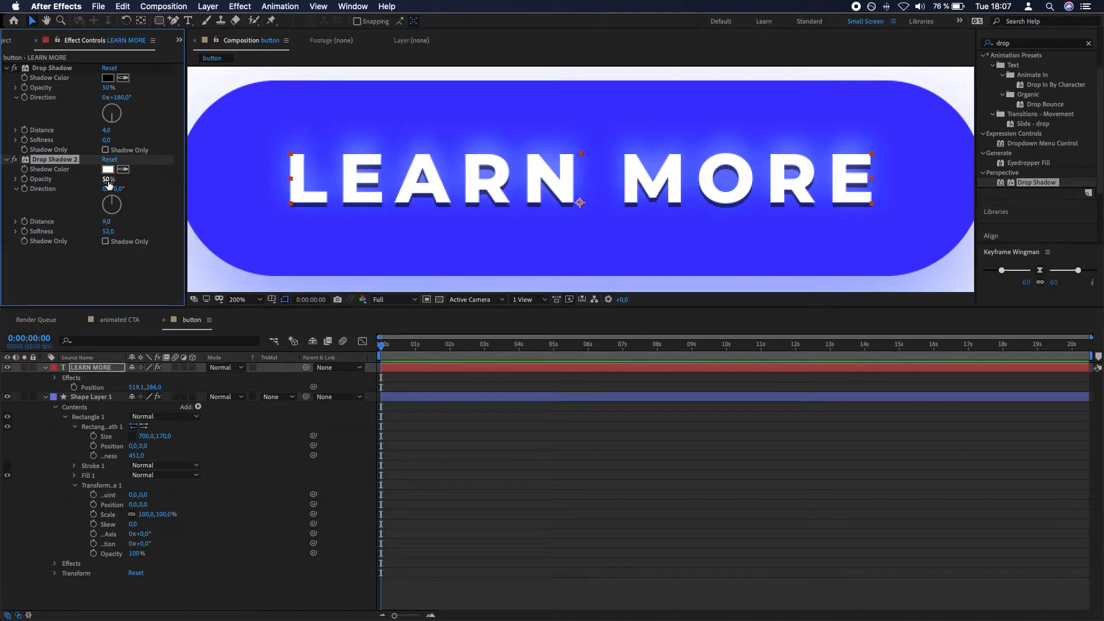
left_click_drag(105, 179, 73, 182)
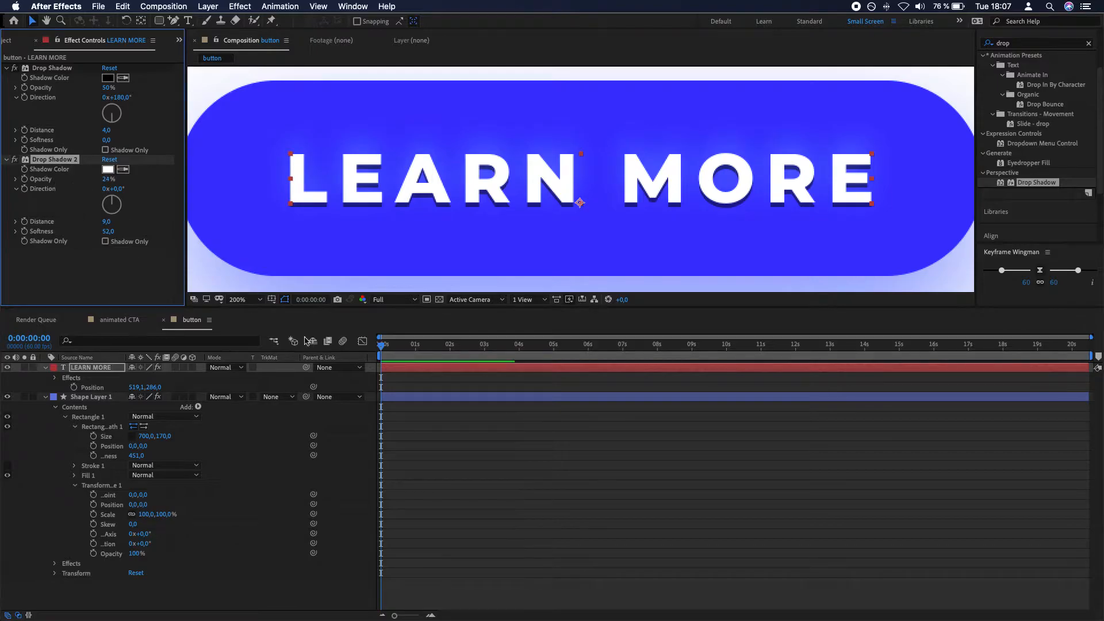
Step: Set the opacity of the text's first, black drop shadow to 40%
left_click(420, 427)
key("comma")
key("comma")
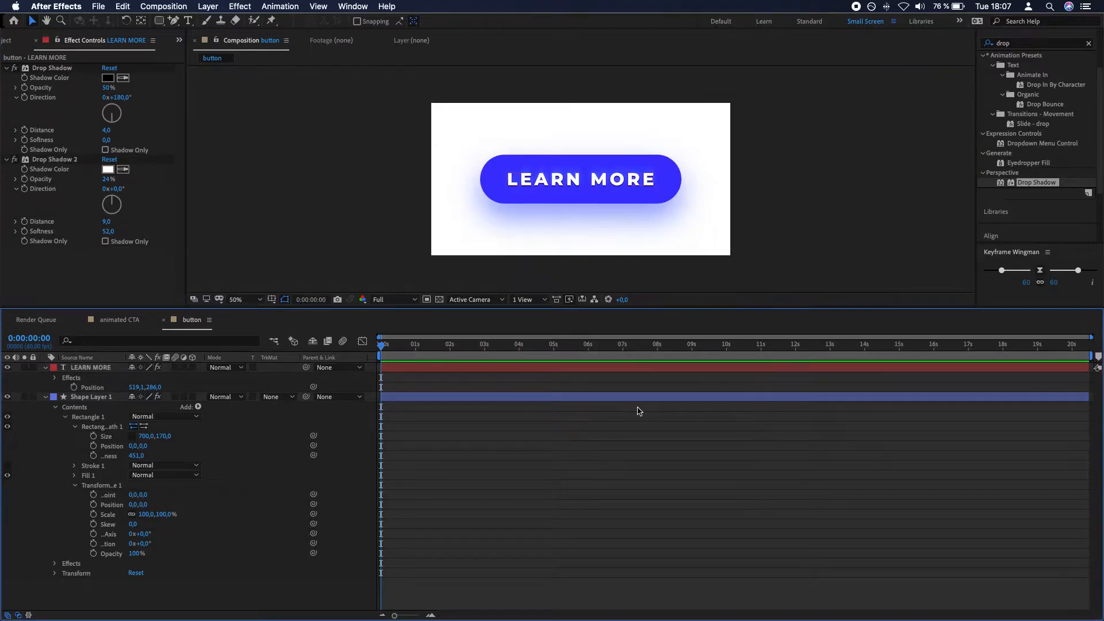
left_click(109, 88)
type("40")
key("Return")
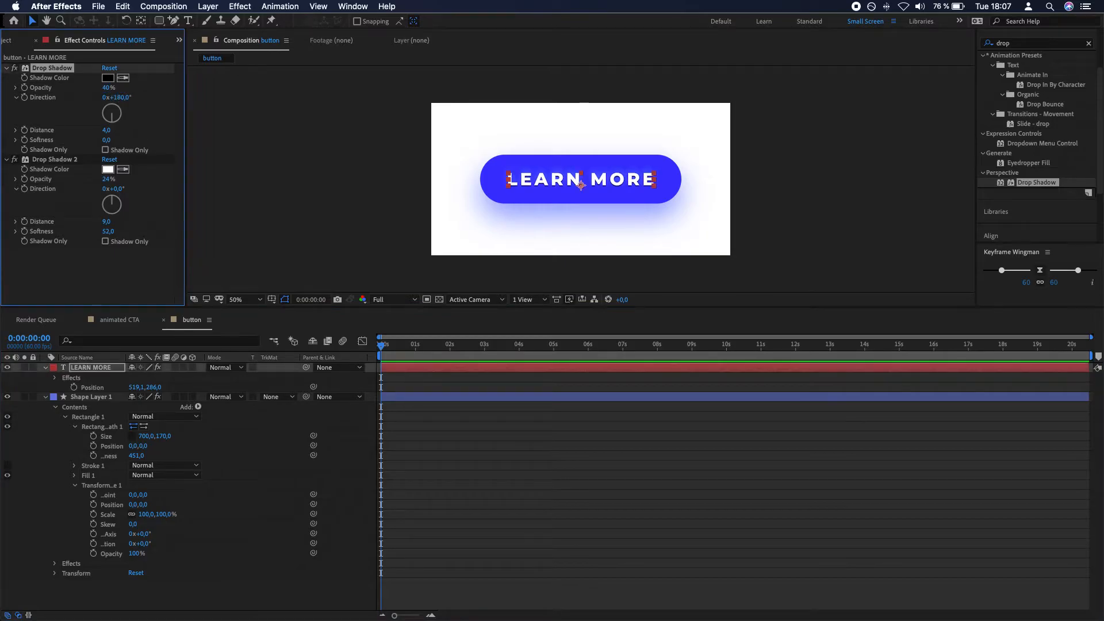
left_click(522, 504)
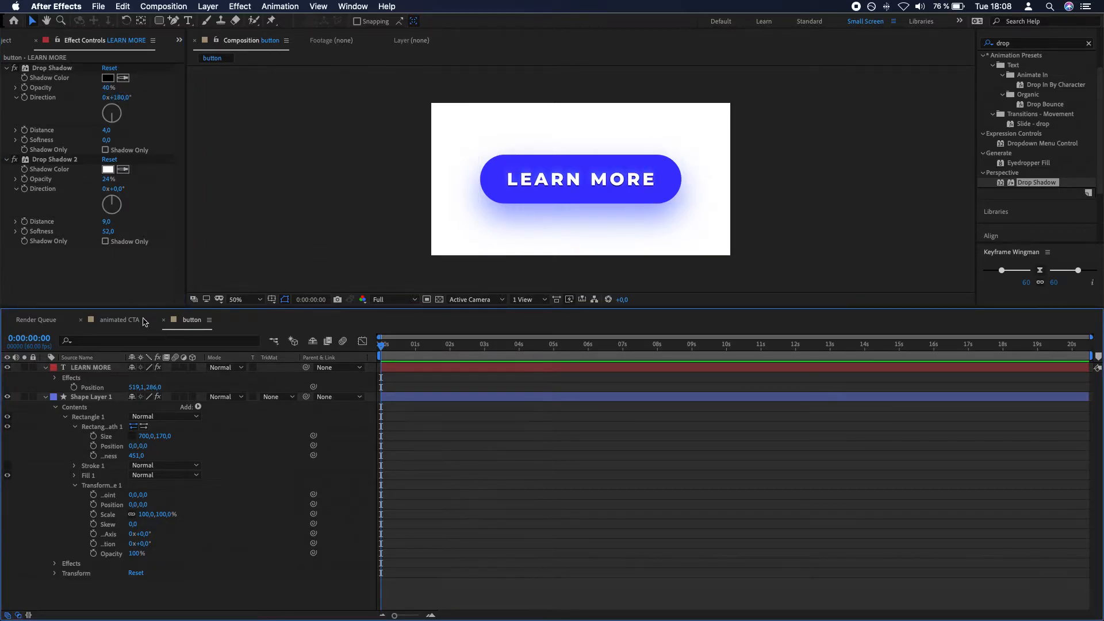
Step: Draw a blue rectangle shape about 560 px high in the animated CTA composition
left_click(122, 320)
left_click(18, 40)
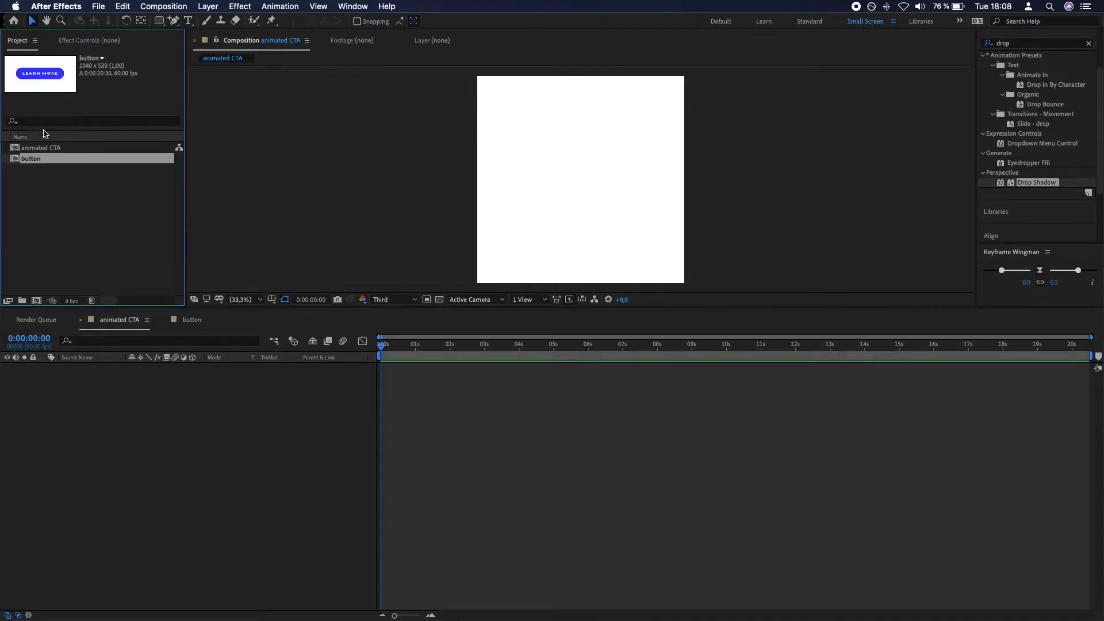
left_click(58, 190)
left_click(180, 439)
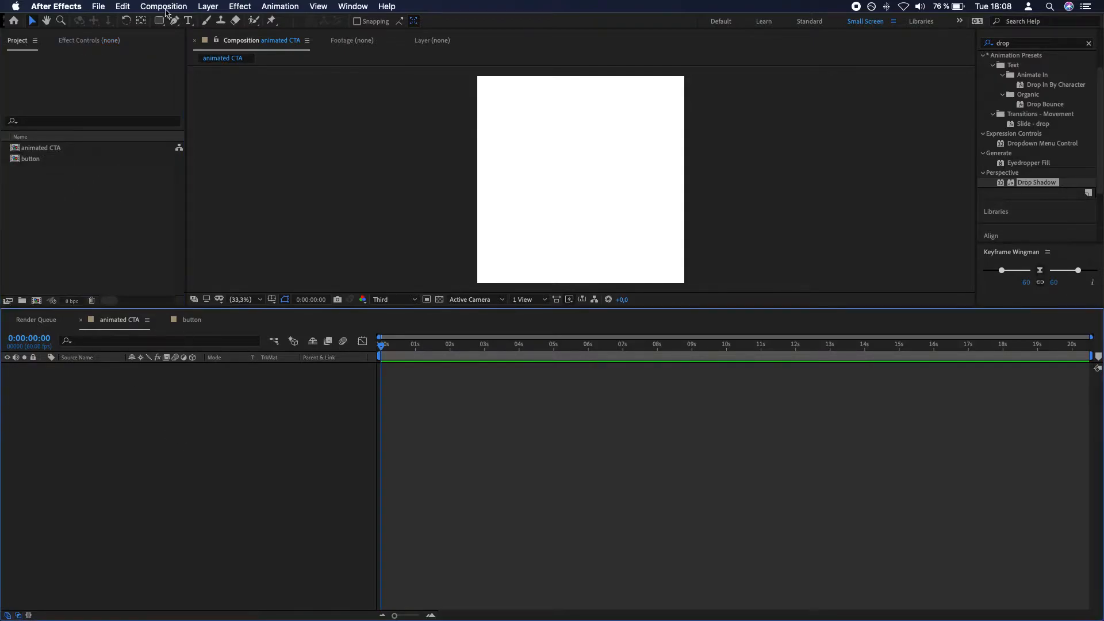
left_click(157, 22)
left_click(187, 21)
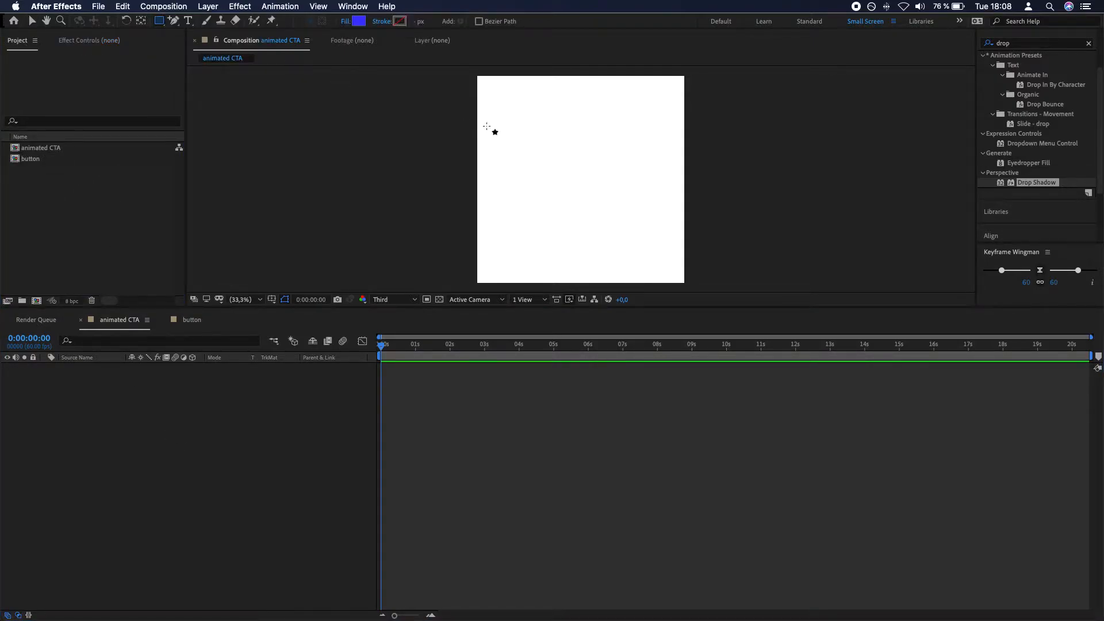
left_click_drag(495, 111, 626, 220)
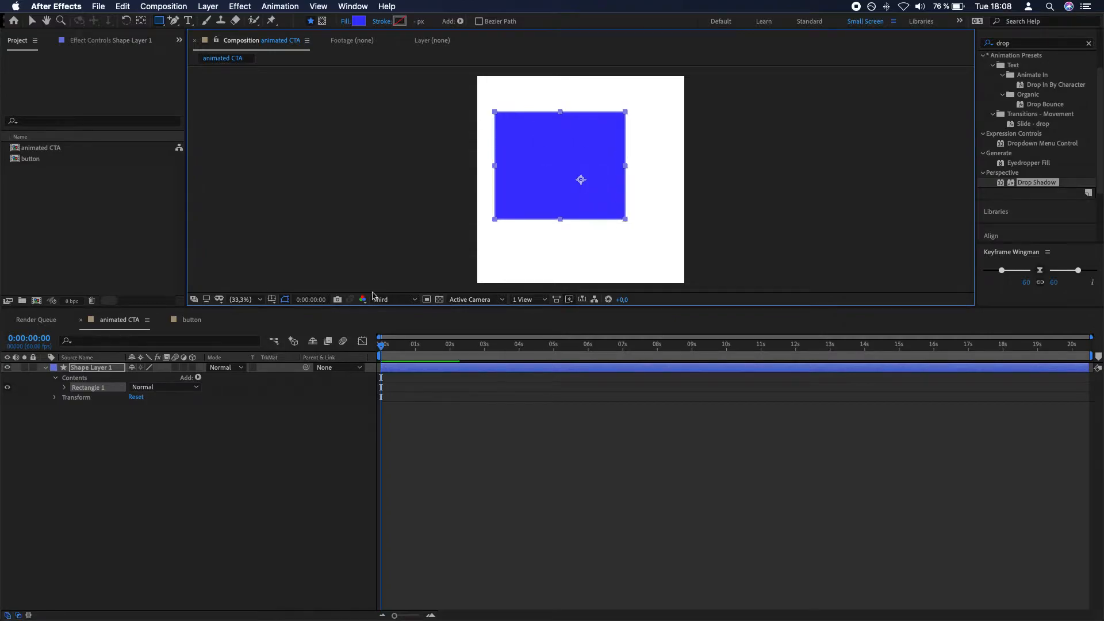
Step: Set the rectangle path's size to 1080 by 1080
left_click(64, 387, "super")
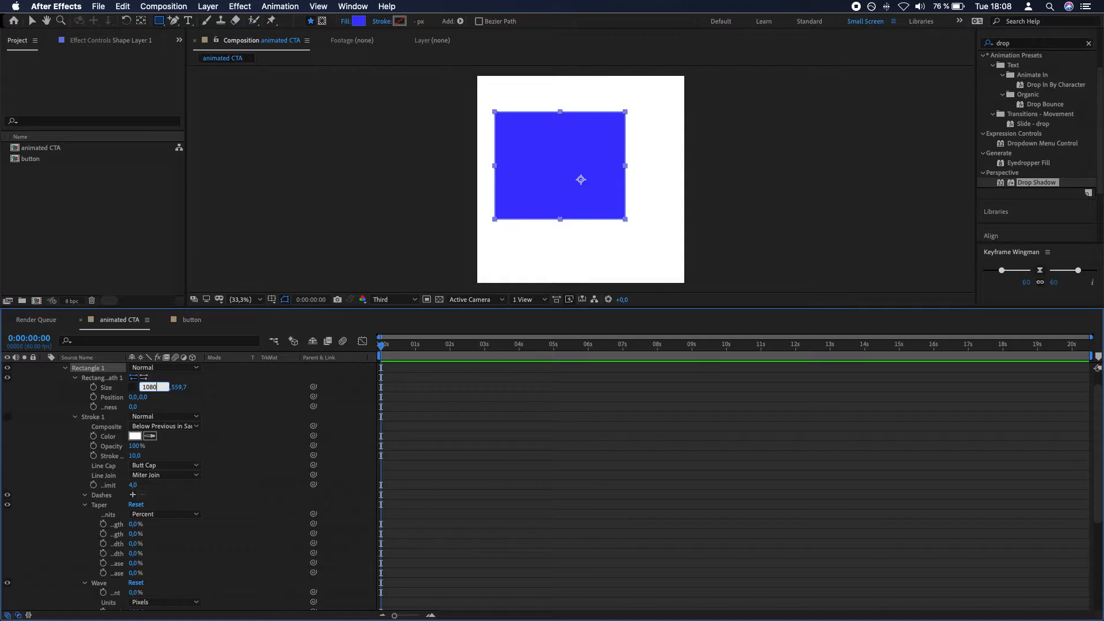
key("Tab")
type("1080")
key("Return")
Step: Set the rectangle's transform position to 0, 0
scroll(132, 504, "down", 5)
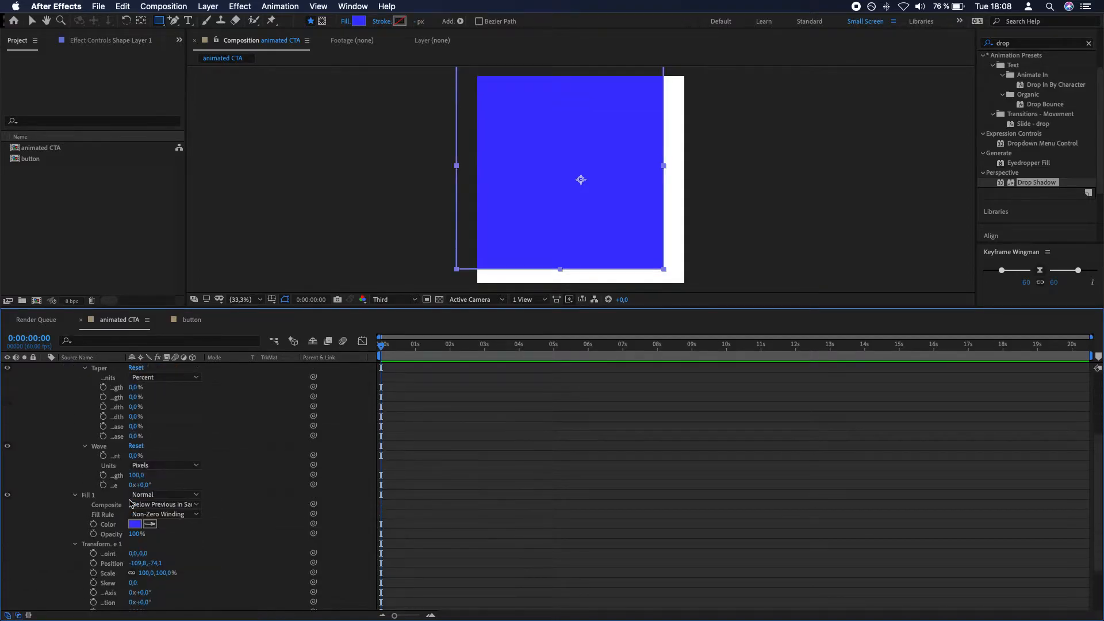
left_click(135, 567)
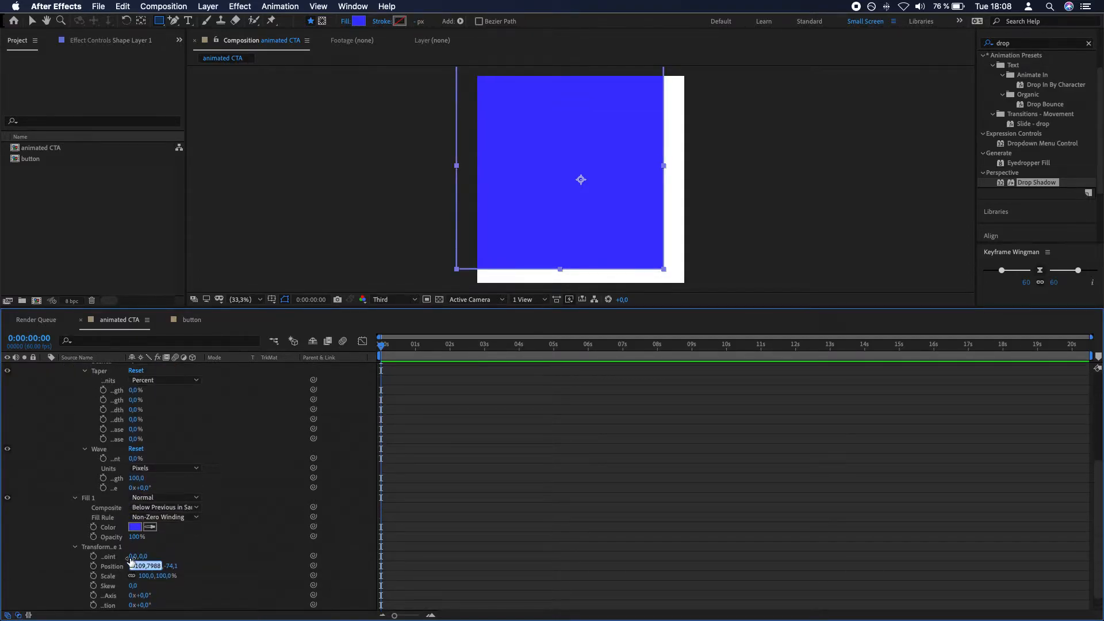
type("0")
key("Tab")
type("0")
key("Return")
Step: Rename the rectangle's shape layer "background" and change its fill to white (ffffff)
scroll(35, 459, "up", 3)
scroll(35, 458, "up", 2)
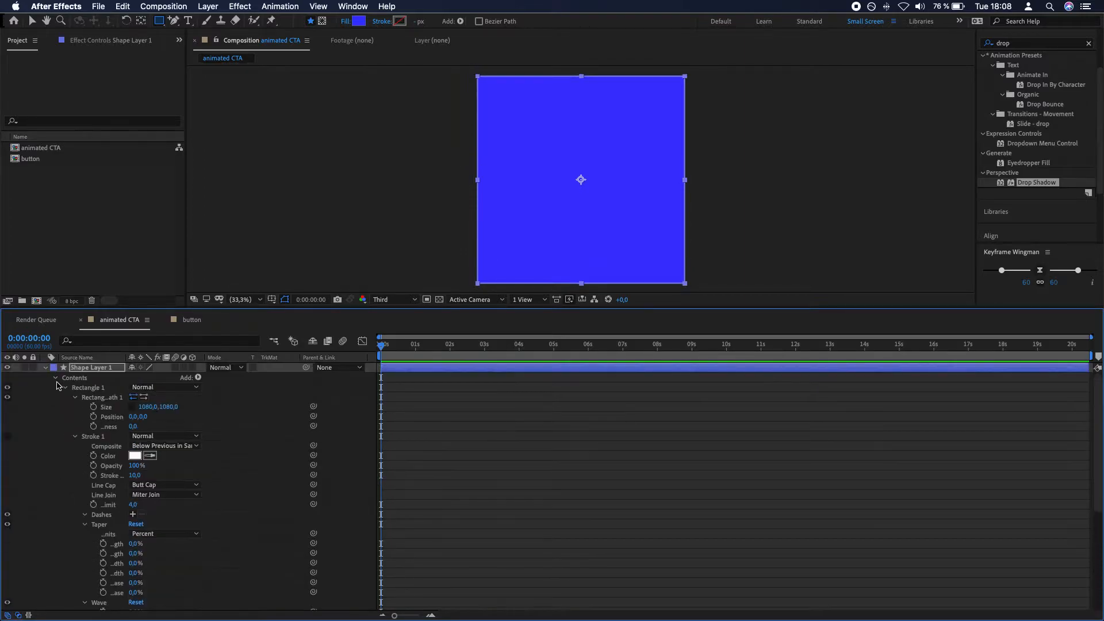
left_click(44, 368)
left_click(86, 369)
key("Return")
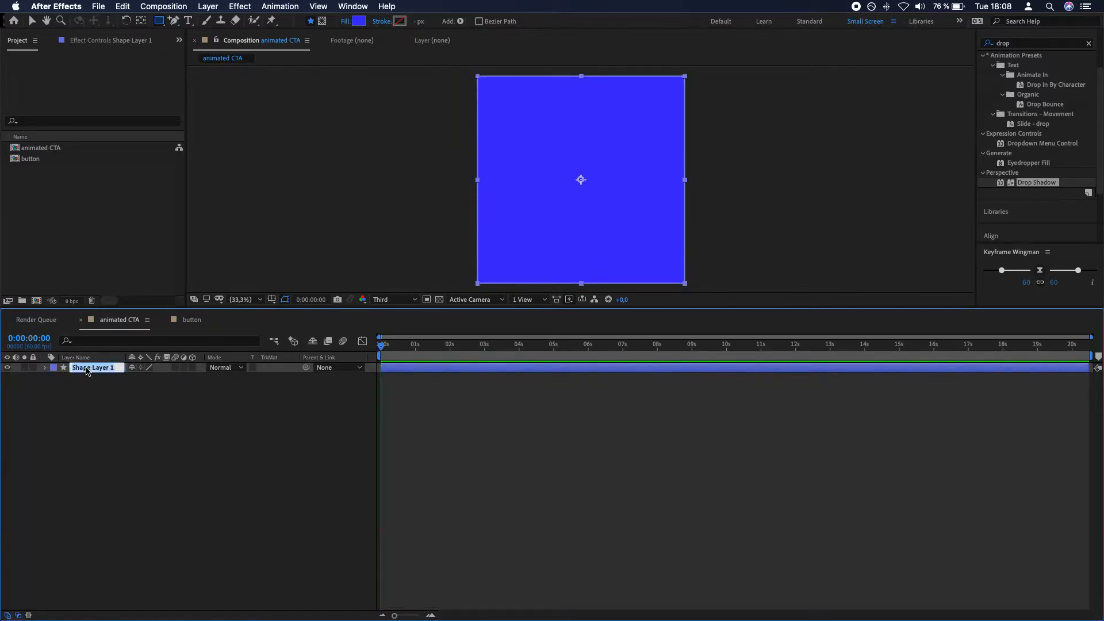
left_click(359, 21)
type("ffffff")
key("Return")
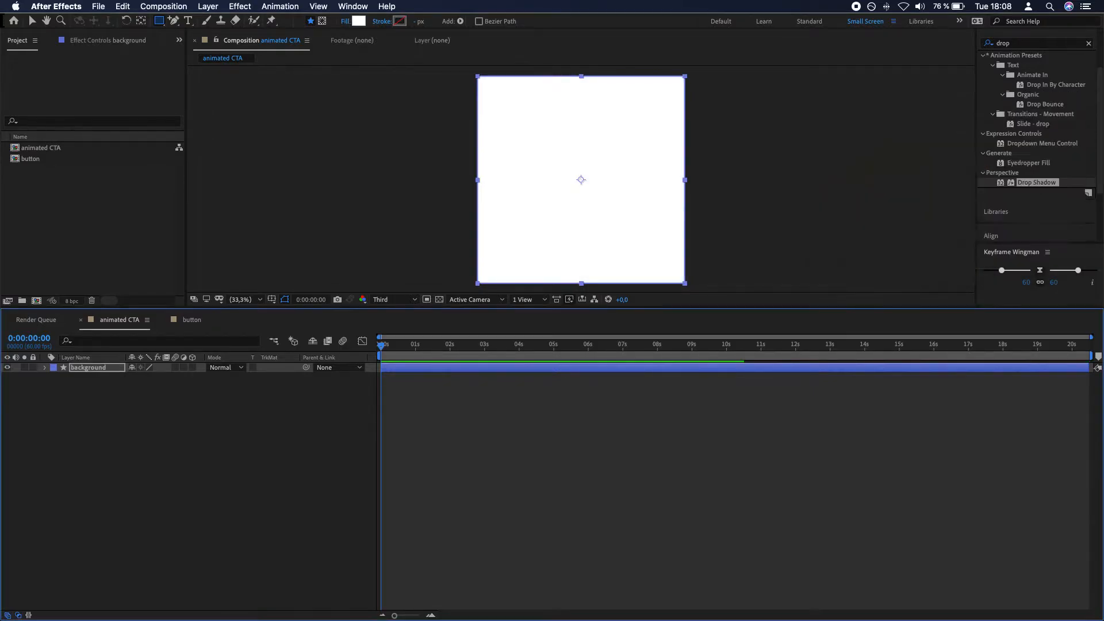
Step: Place the button composition into the animated CTA composition above the background layer
left_click(334, 472)
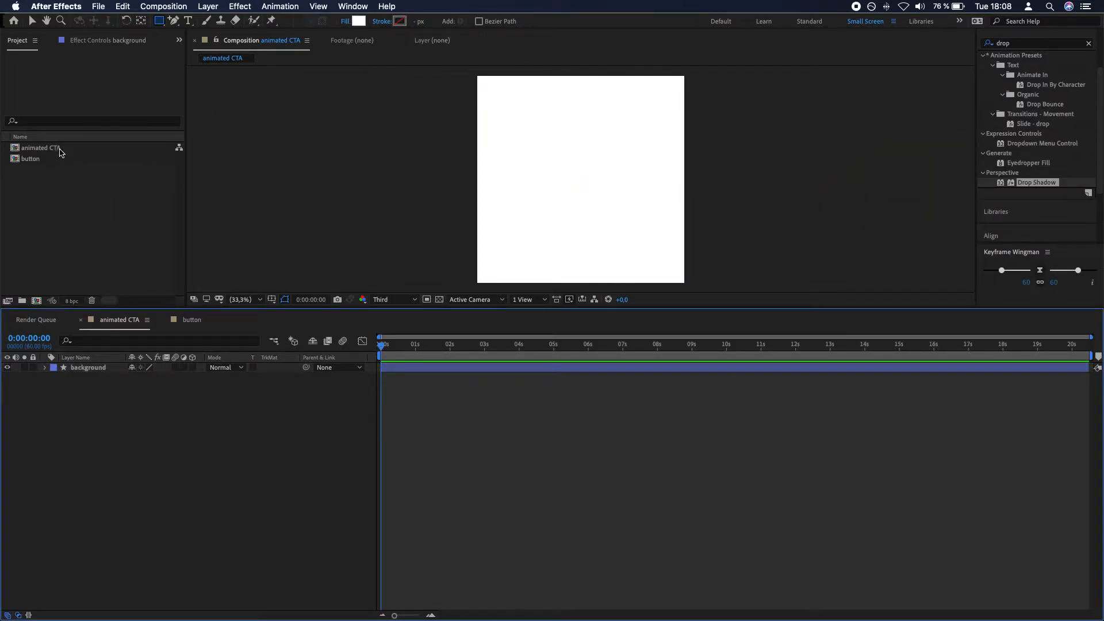
left_click(41, 148)
left_click(34, 159)
left_click_drag(37, 161, 115, 370)
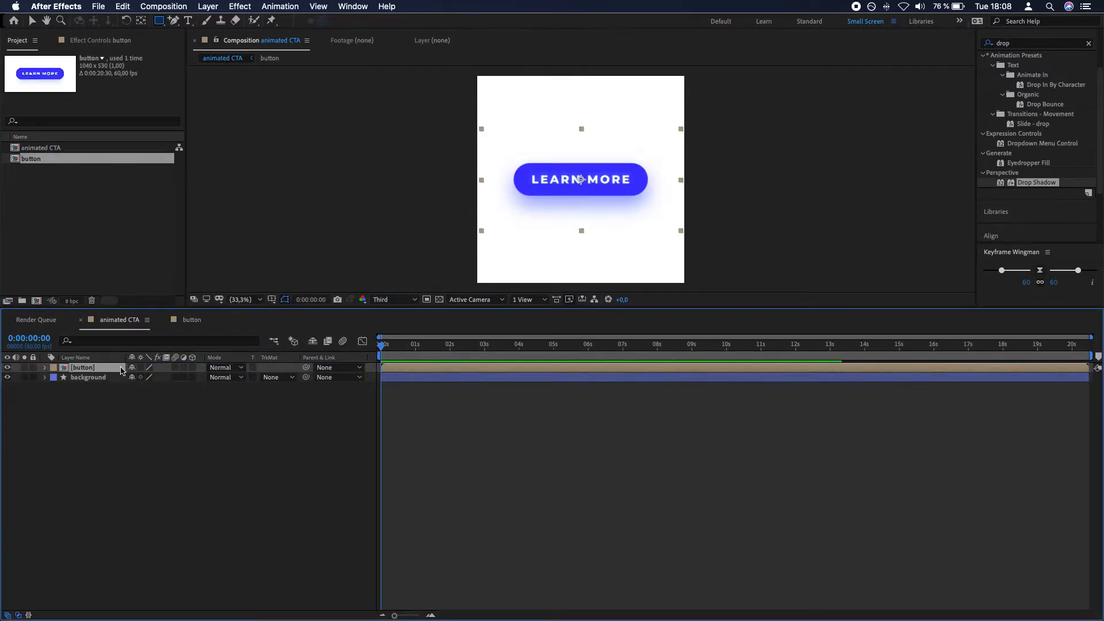
Step: Set the composition preview resolution to Full, inspect the button at 100% magnification, and return the view to Fit
left_click(203, 452)
left_click(391, 300)
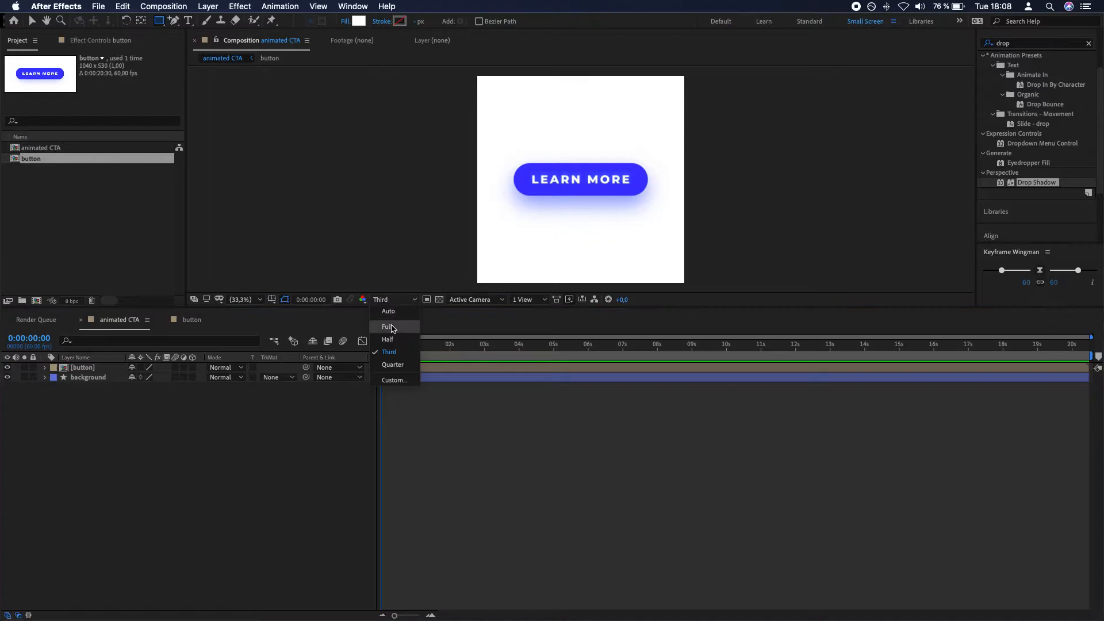
left_click(384, 323)
left_click(240, 300)
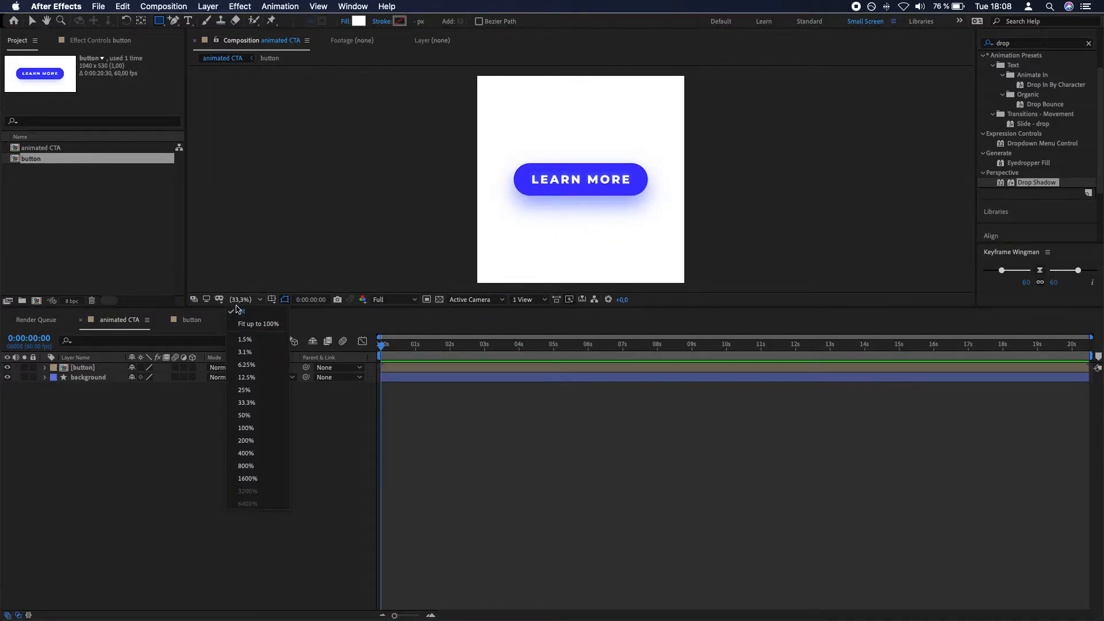
left_click(260, 429)
left_click(331, 463)
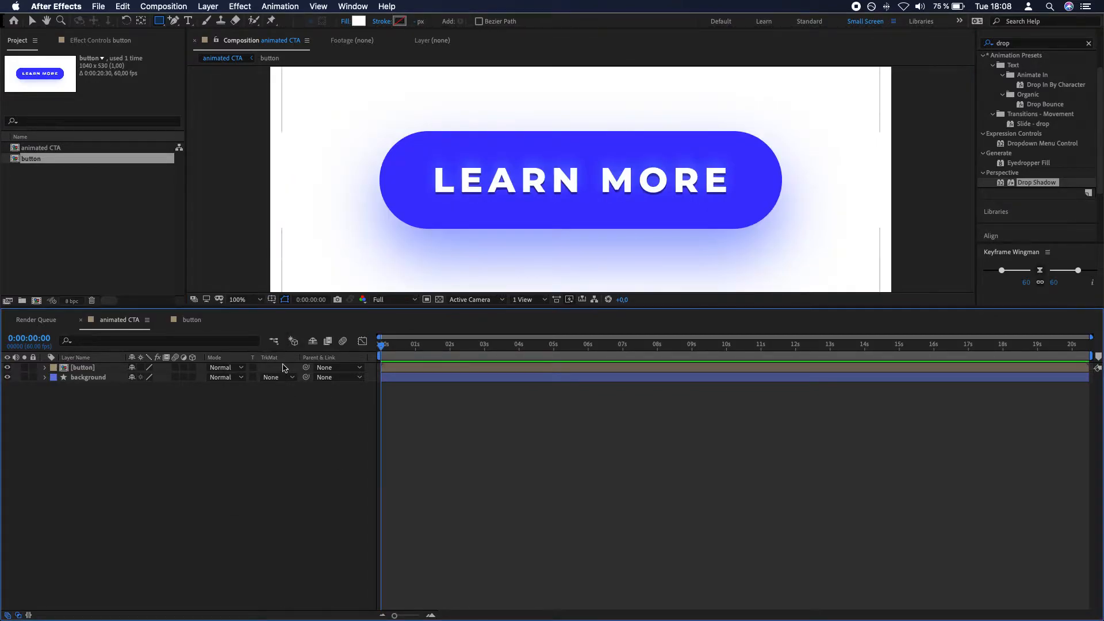
left_click(239, 300)
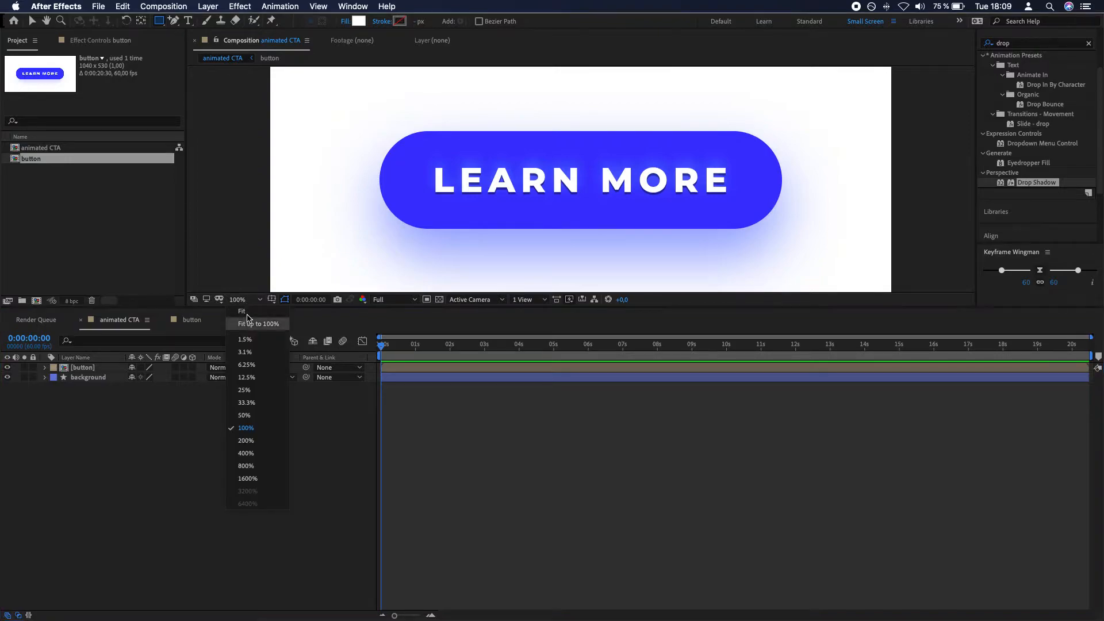
left_click(256, 458)
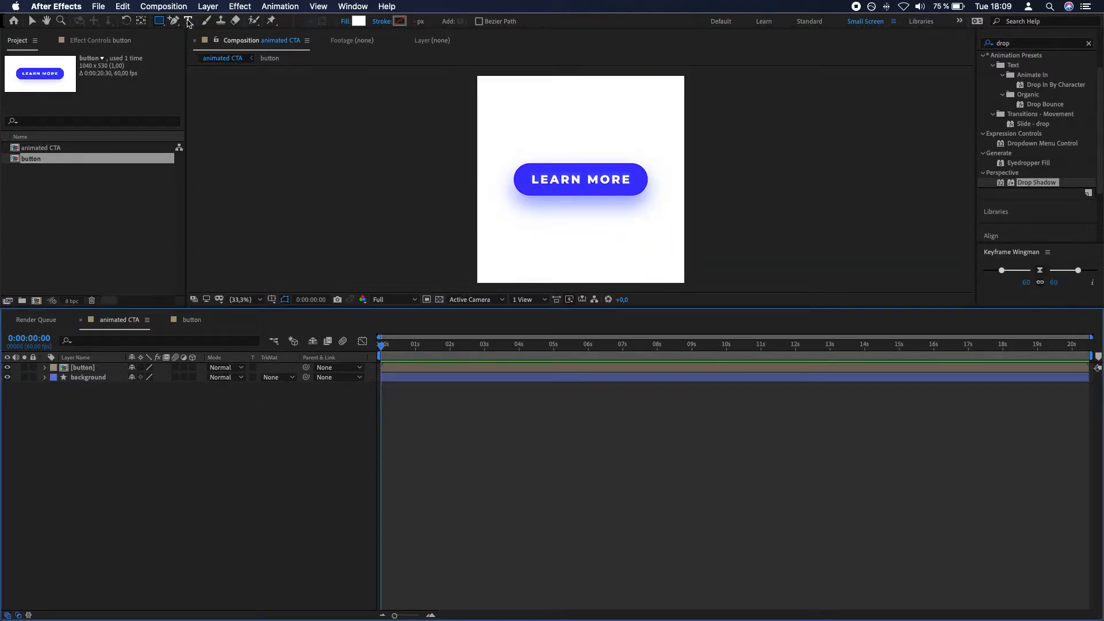
Step: Add a text layer reading "website.com" below the button in the animated CTA composition
left_click(188, 21)
left_click(569, 262)
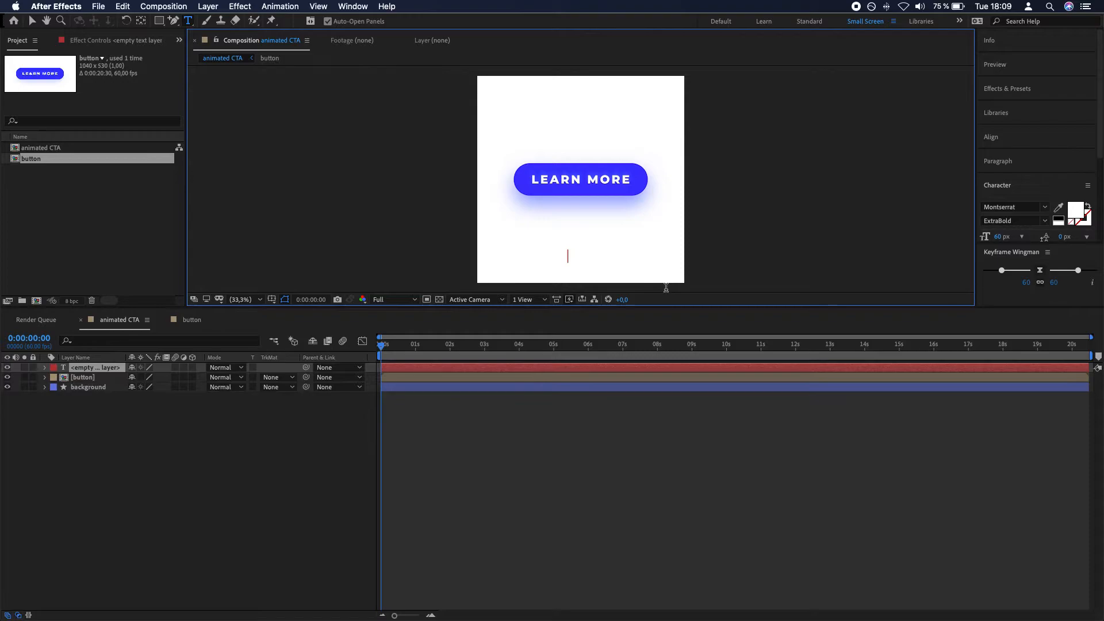
type("website.com")
key("Escape")
Step: Set the website.com text's fill colour to the blue sampled from the button
left_click(1075, 211)
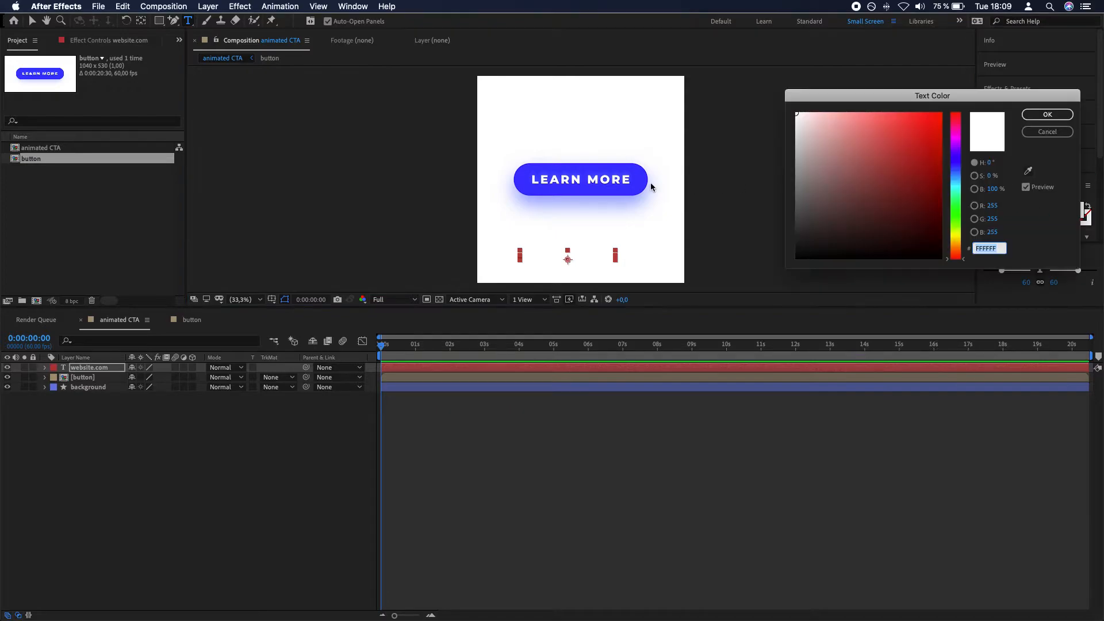
left_click(1028, 170)
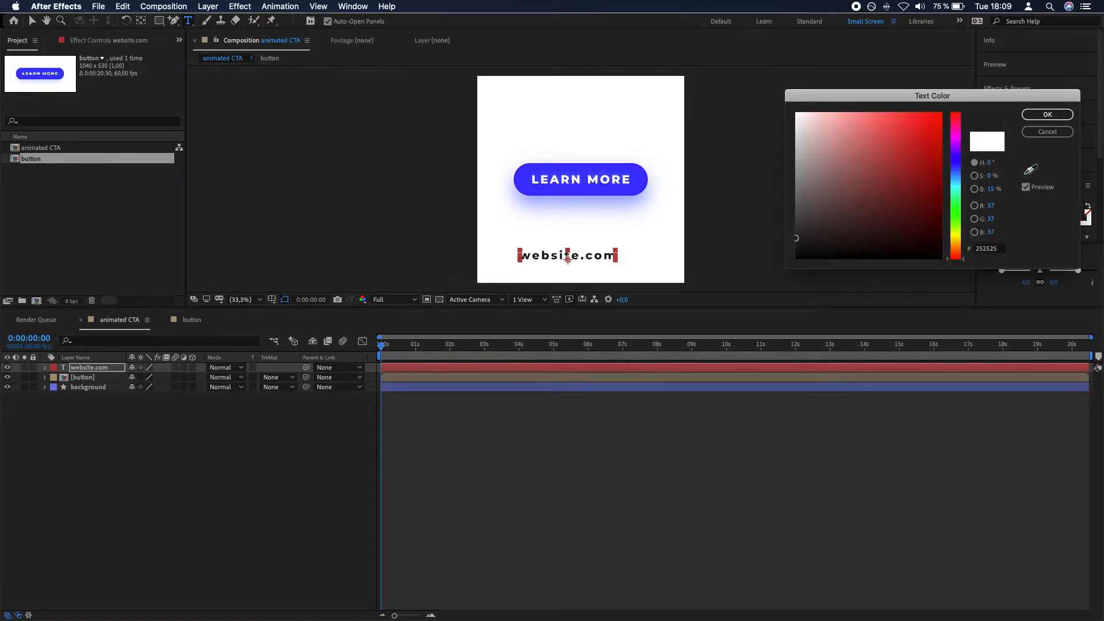
left_click(641, 179)
key("Return")
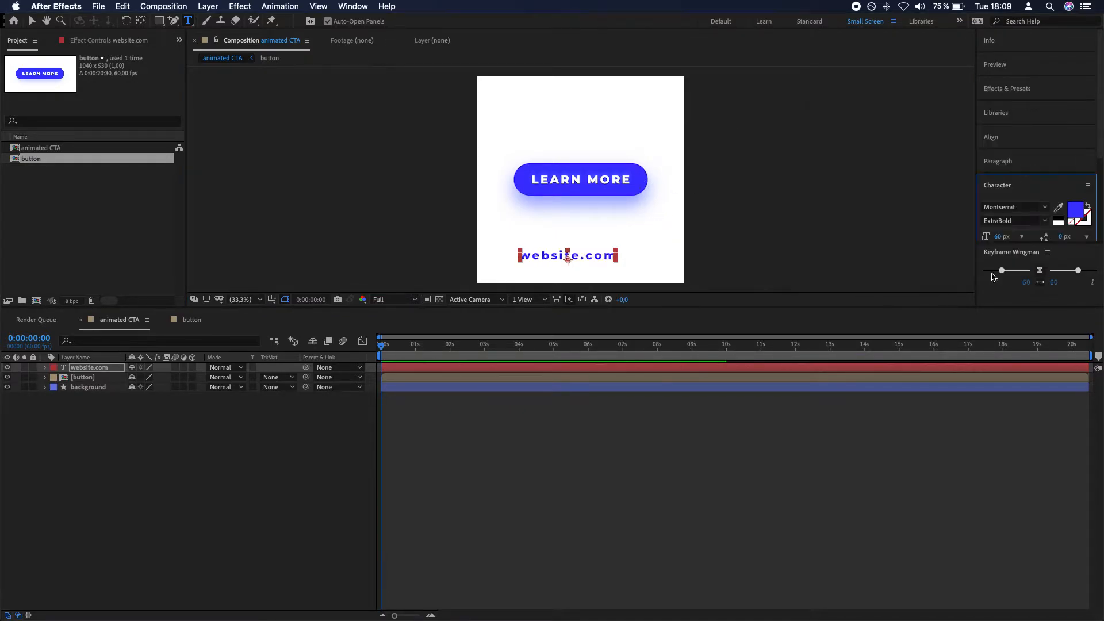
Step: Set the website.com text's tracking to 80 and its font size to 40 px
scroll(1077, 148, "down", 5)
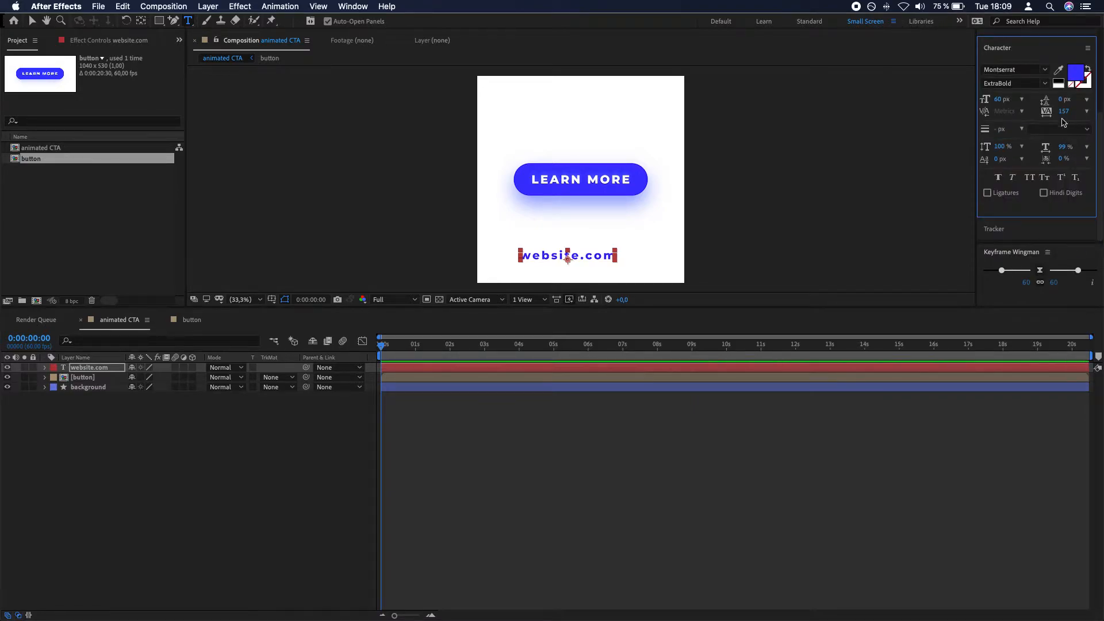
type("80")
key("Return")
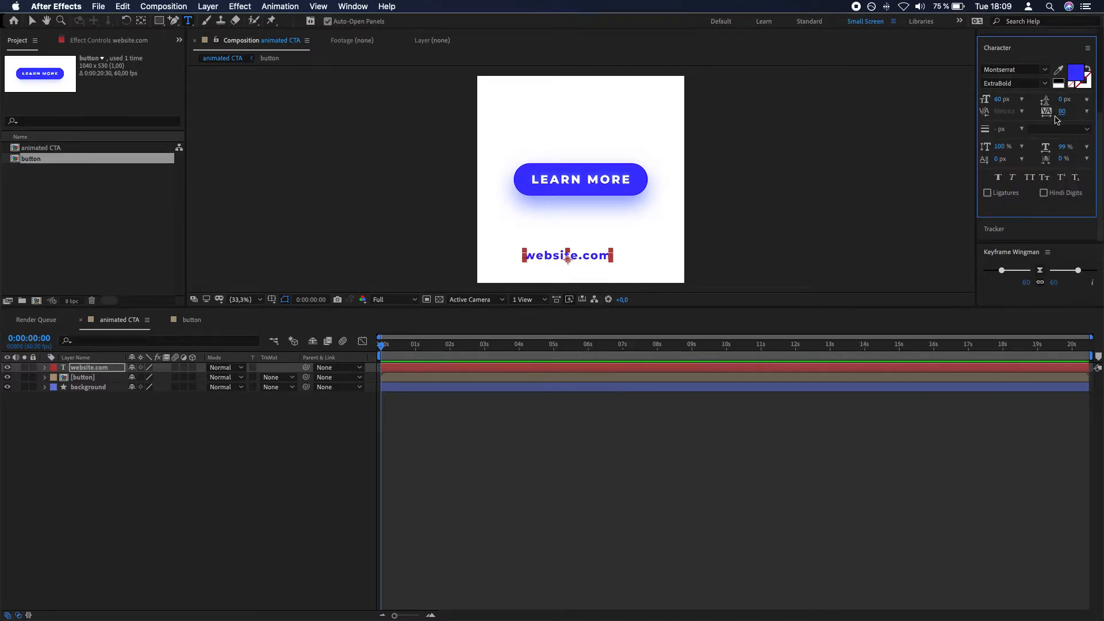
left_click(1001, 101)
type("40")
key("Return")
left_click(644, 502)
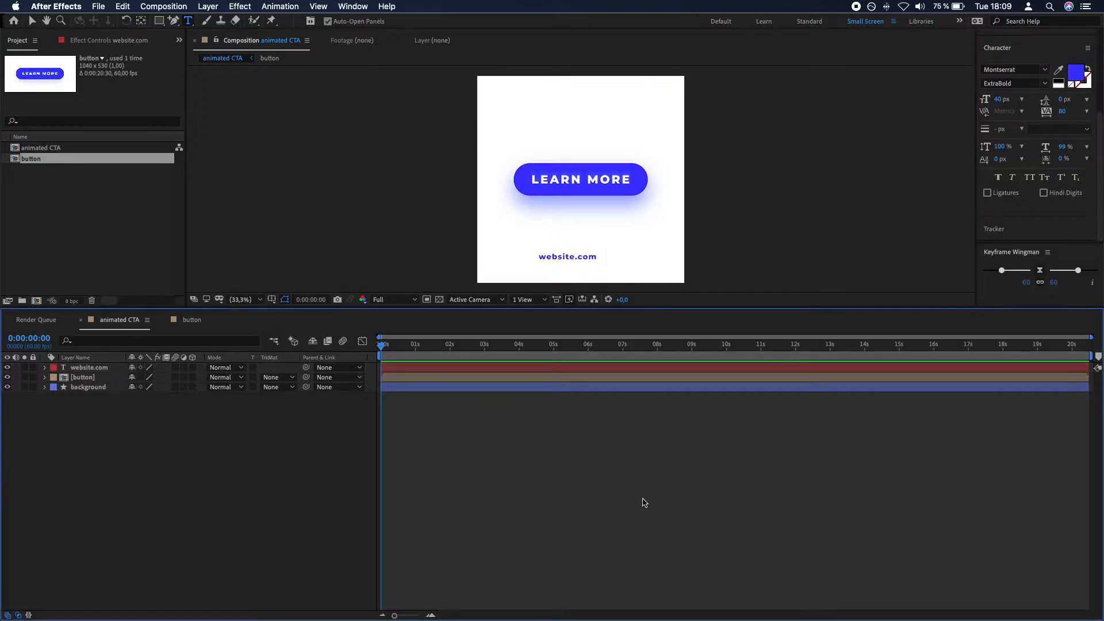
Step: Increase the website.com text's tracking to 160
left_click(93, 369)
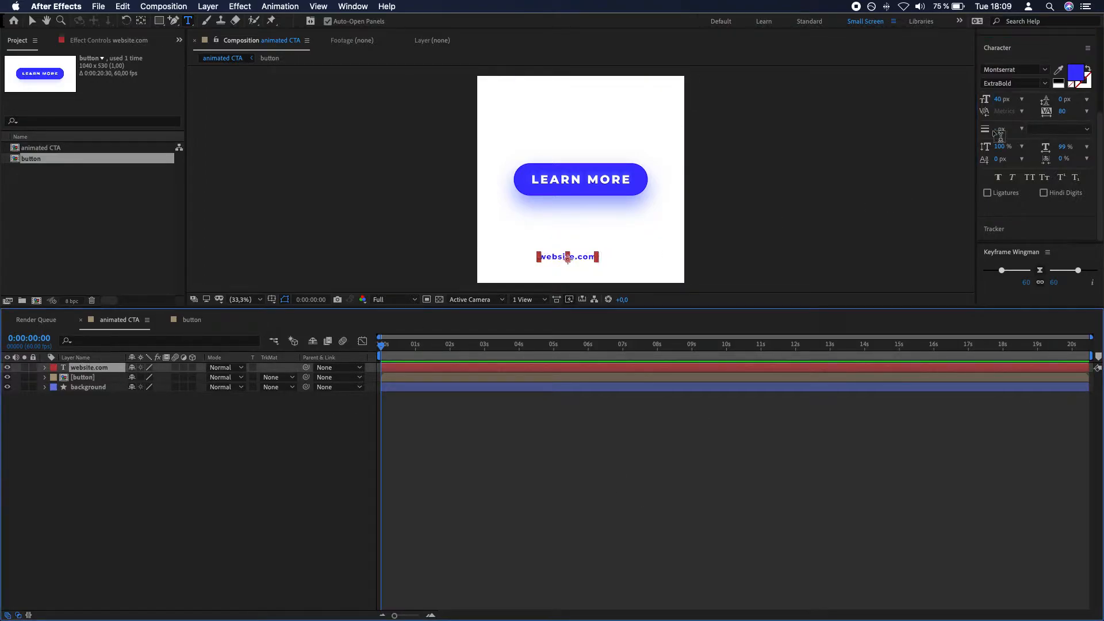
left_click_drag(1060, 112, 1093, 113)
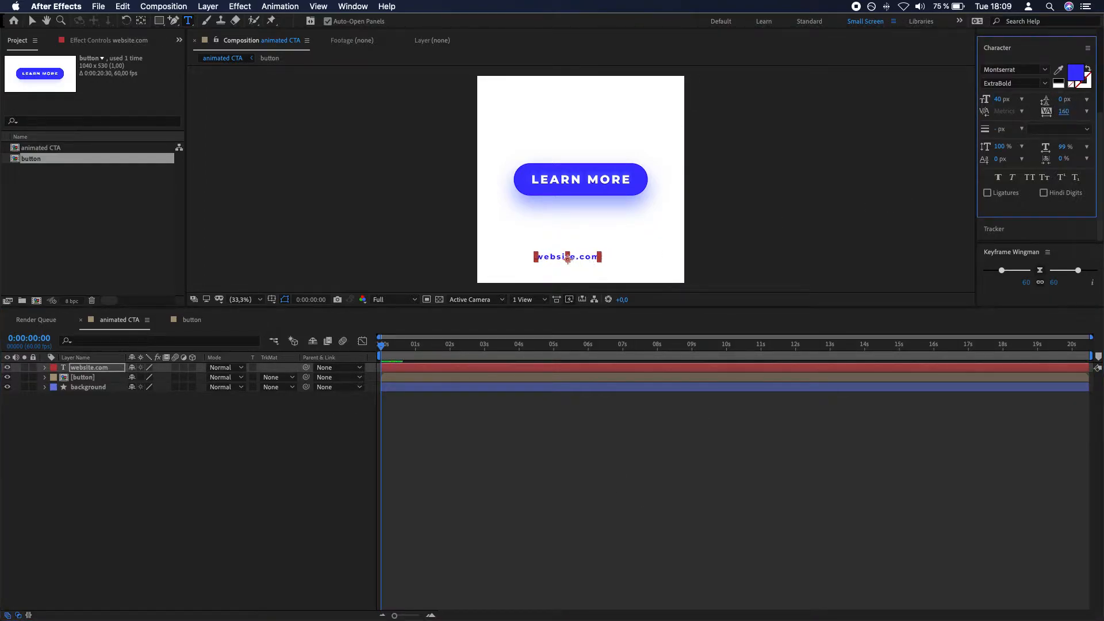
left_click(581, 465)
Step: Align the website.com layer to the composition's horizontal centre and bottom edge
left_click(93, 368)
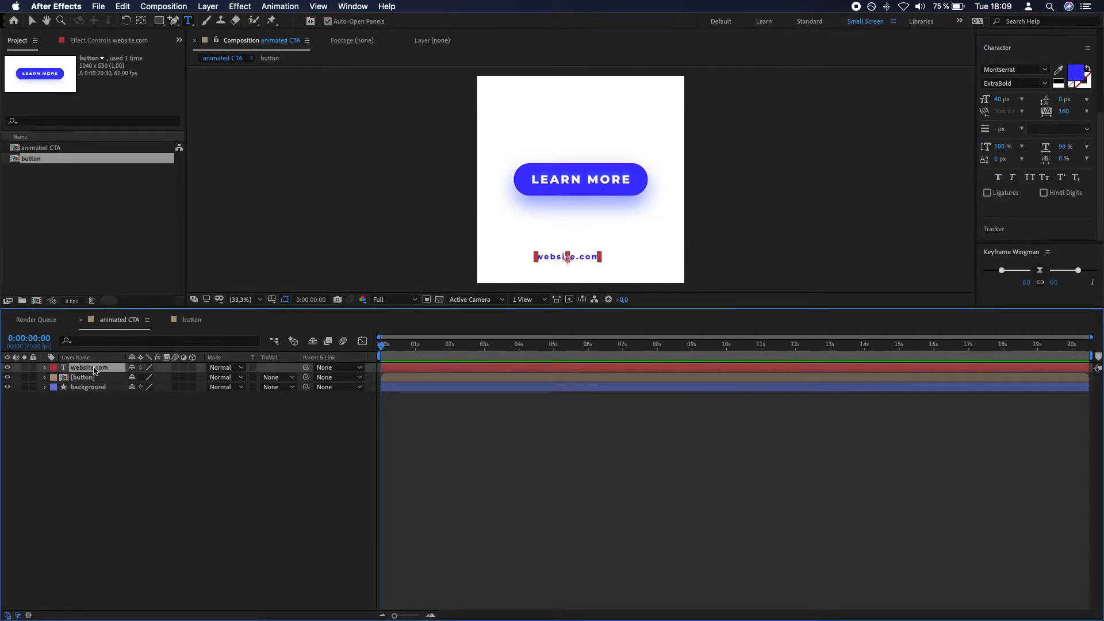
left_click(997, 51)
left_click(995, 135)
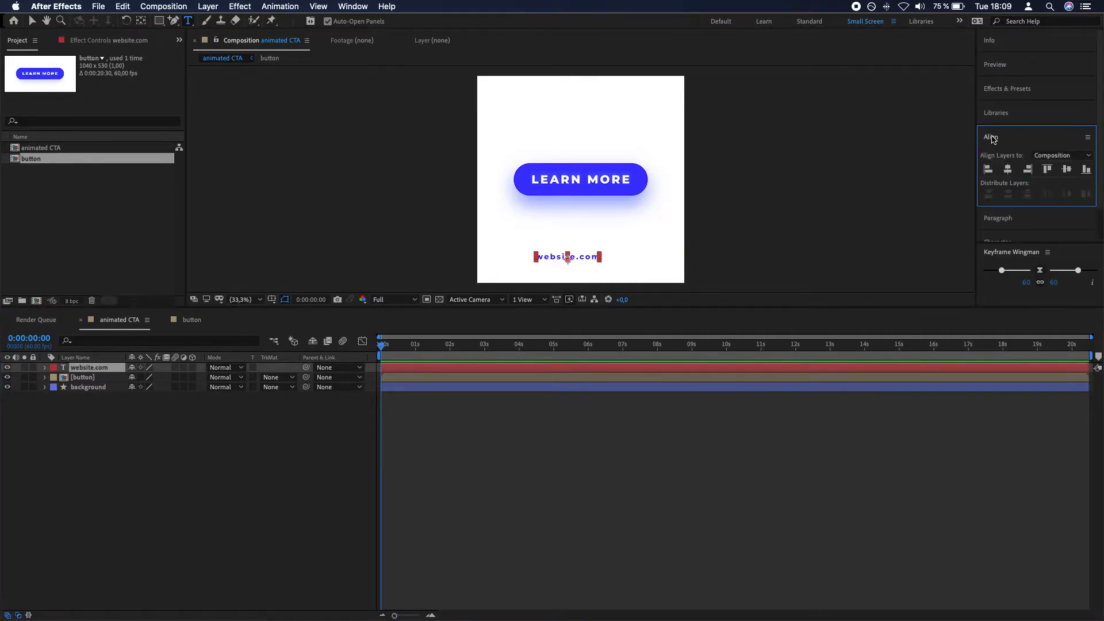
left_click(1008, 169)
left_click(1086, 169)
left_click(769, 504)
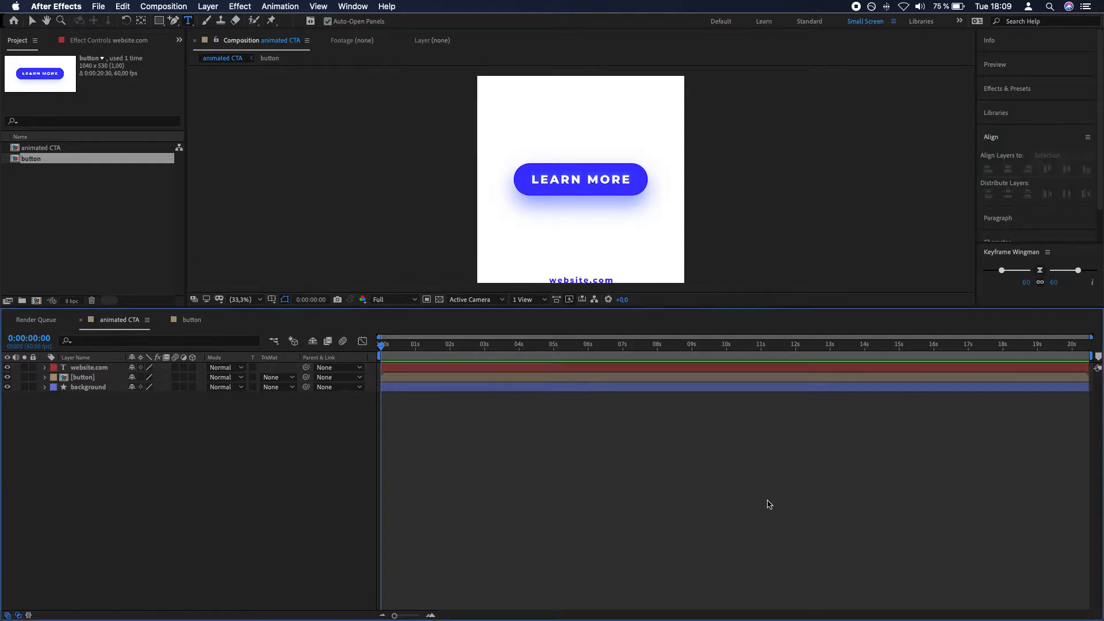
Step: Nudge the website.com text upward so it sits between the button and the composition's bottom edge
left_click(109, 368)
key("shift+Up")
key("shift+Up")
key("shift+Up")
key("shift+Up")
key("shift+Up")
key("shift+Up")
key("shift+Up")
key("shift+Up")
key("shift+Up")
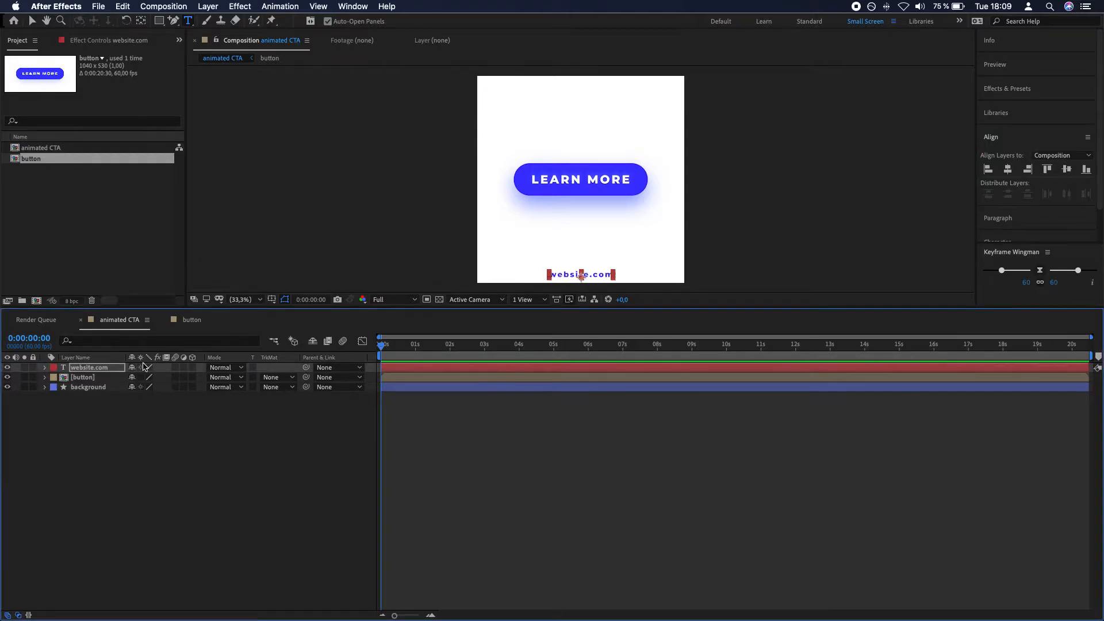
key("shift+Up")
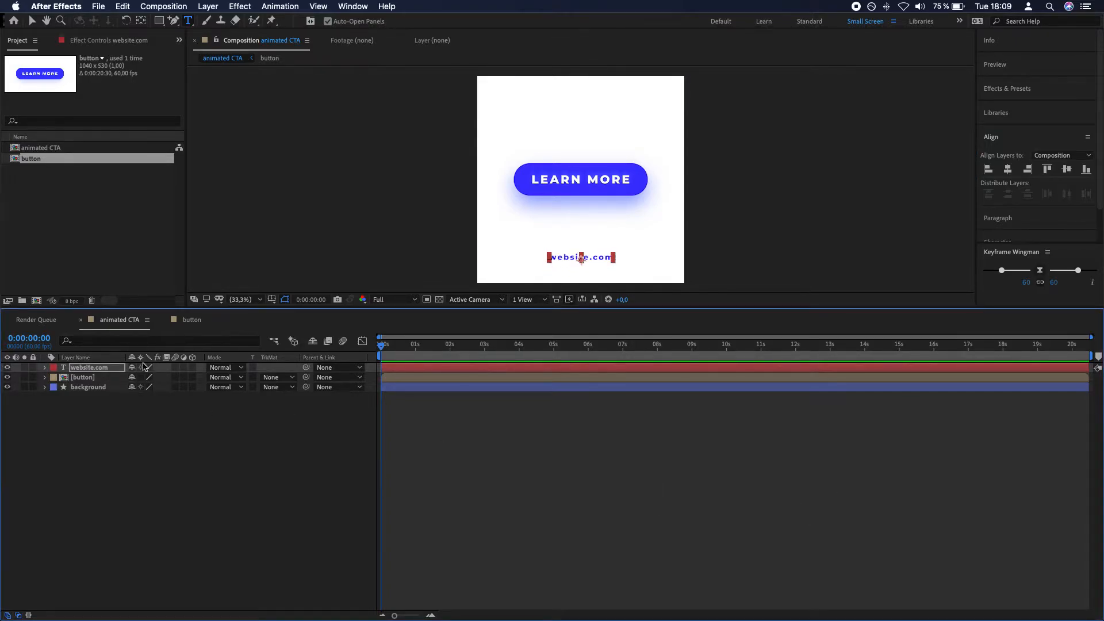
Step: Set the website.com layer's opacity to 40%
key("t")
left_click_drag(134, 377, 104, 378)
left_click(195, 446)
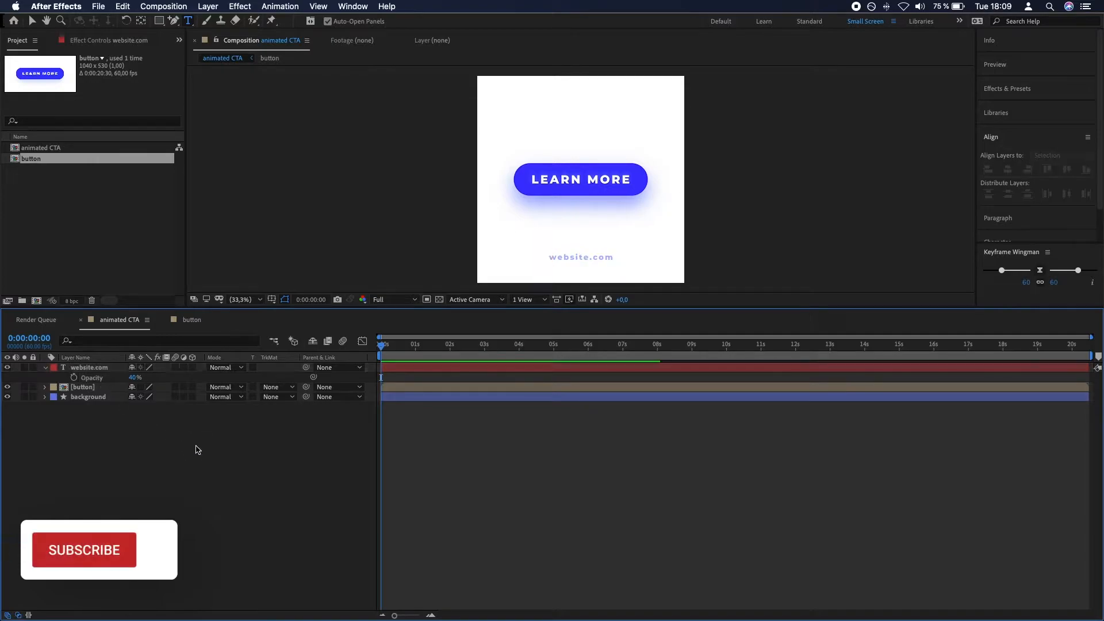
Step: Duplicate the website.com layer and place the copy near the composition's top edge, at a vertical position of about 152
left_click(107, 368)
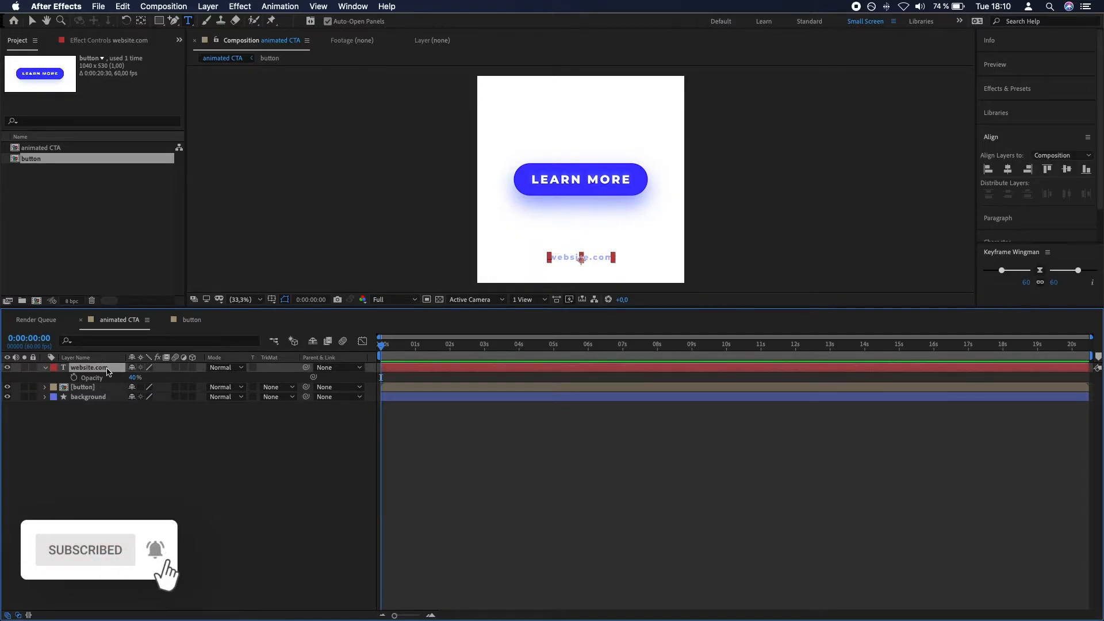
key("super+d")
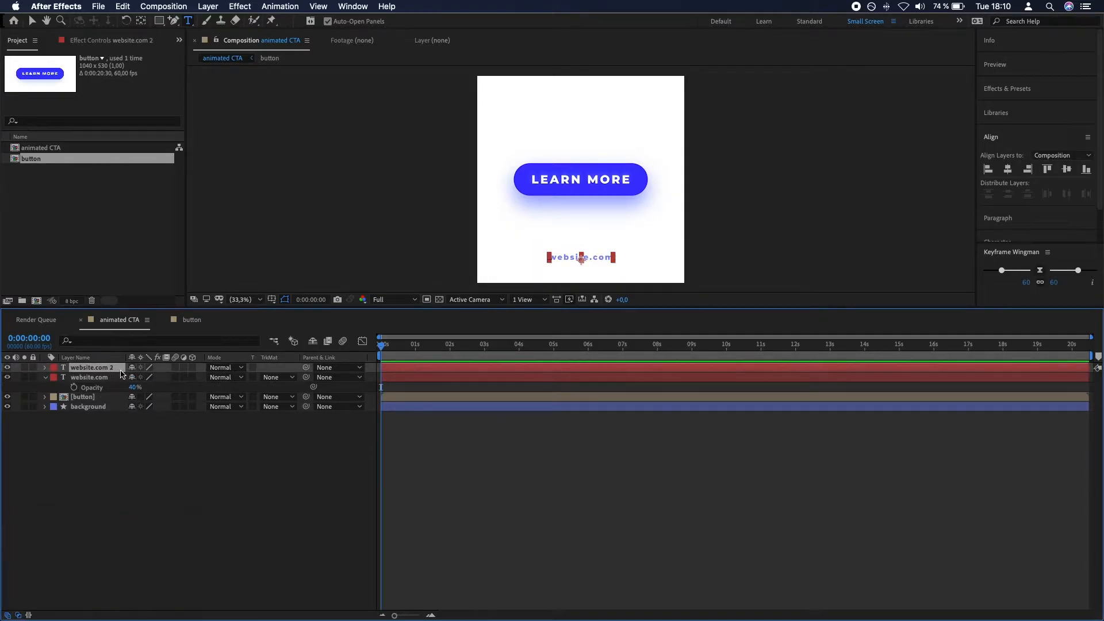
key("p")
left_click_drag(152, 378, 85, 381)
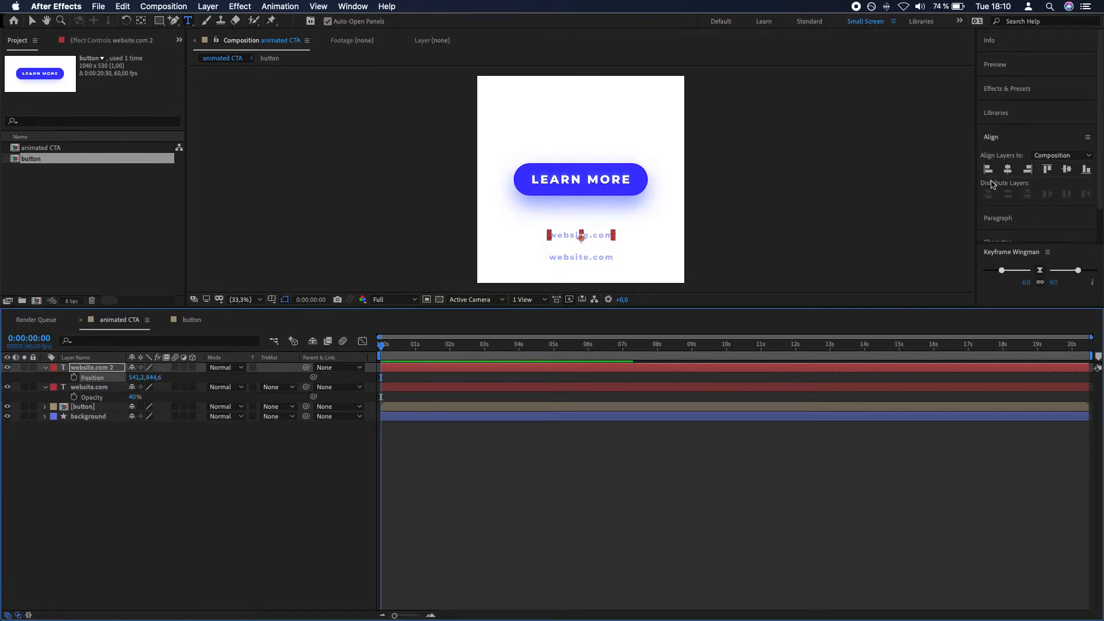
left_click(1047, 169)
key("shift+Down")
key("shift+Down")
key("shift+Down")
key("shift+Down")
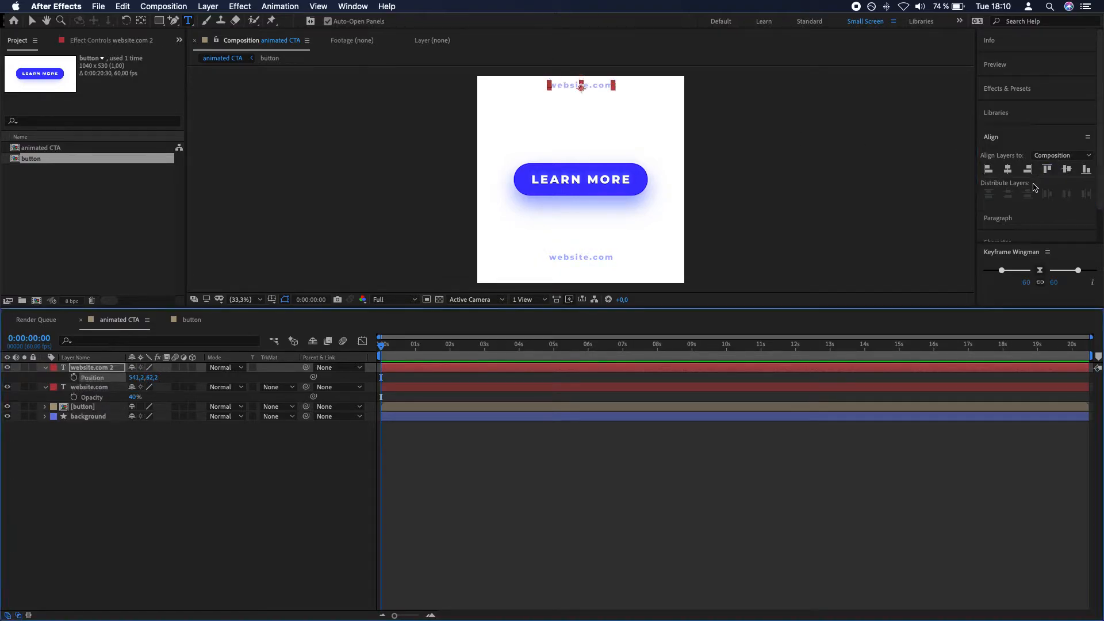
Step: Replace the duplicated layer's text with "Call to action"
double_click(92, 368)
type("Call to")
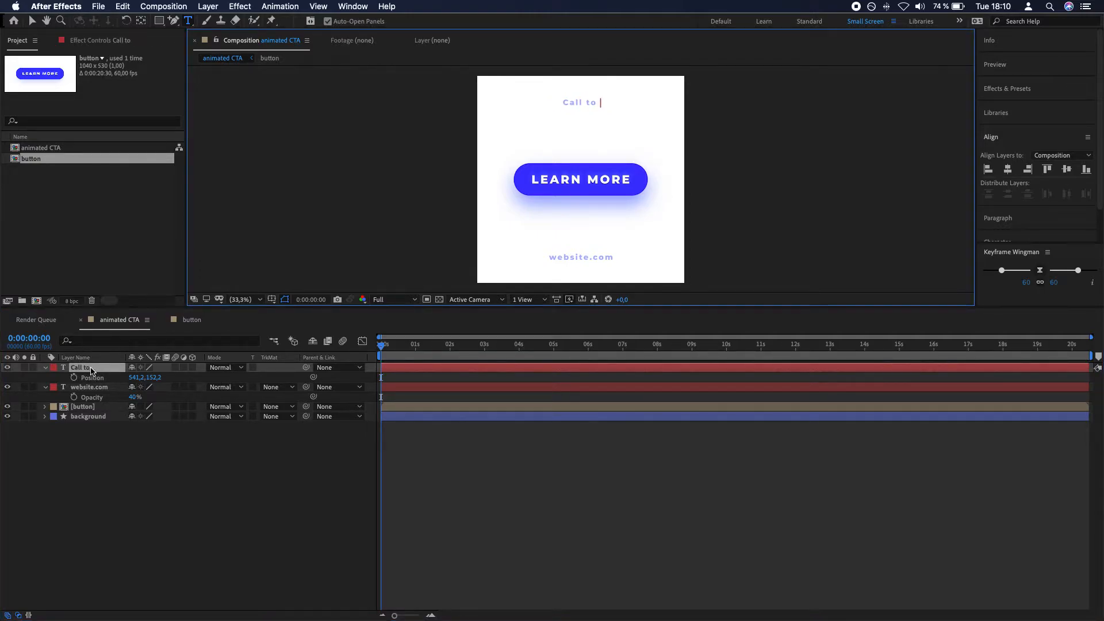
type(" action")
key("Escape")
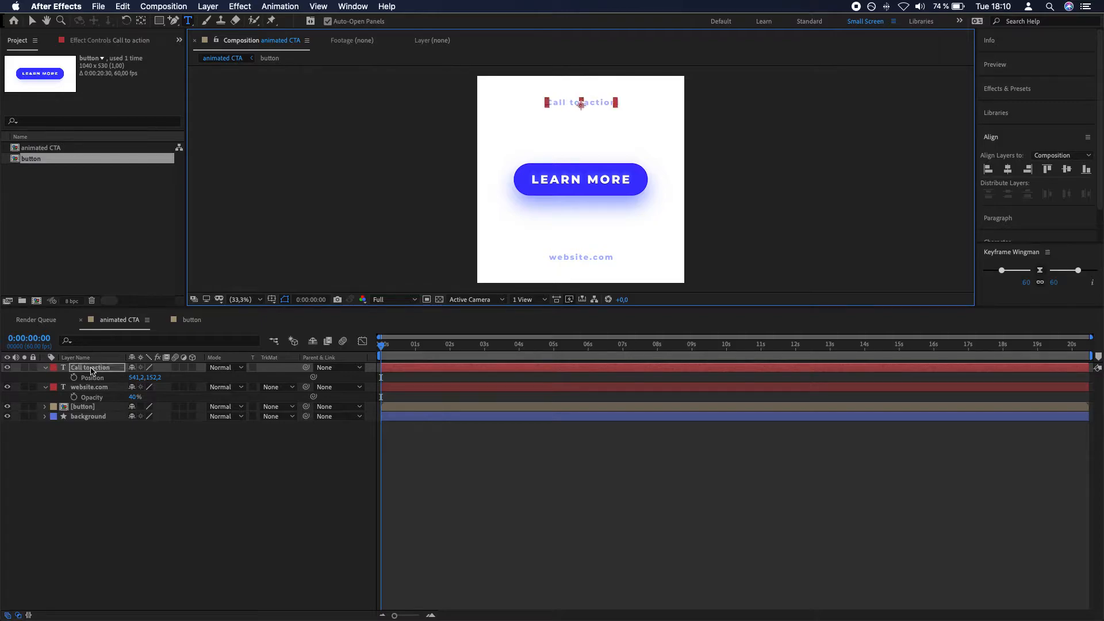
Step: Set the tracking of the "Call to action" text to 40
scroll(1020, 225, "down", 2)
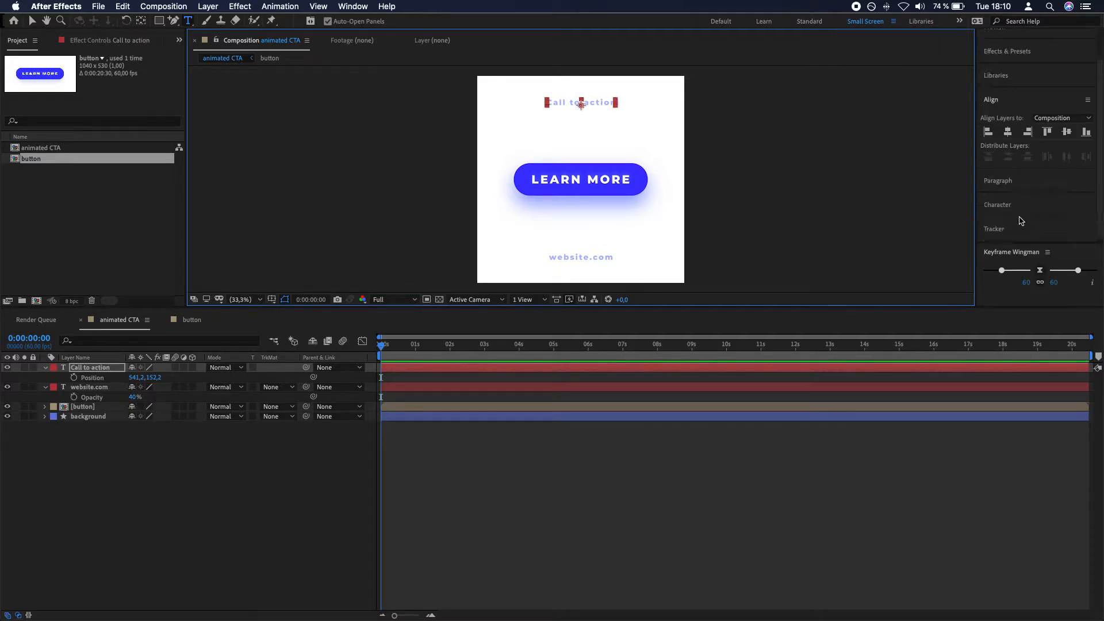
left_click(1002, 203)
scroll(1045, 201, "down", 5)
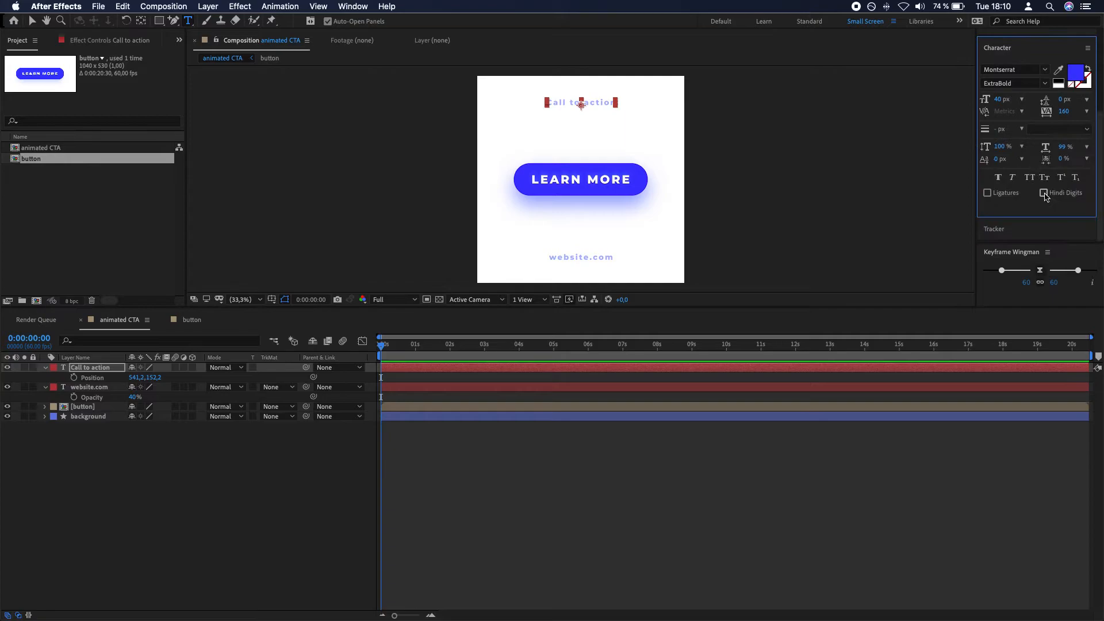
left_click(1066, 111)
type("40")
key("Return")
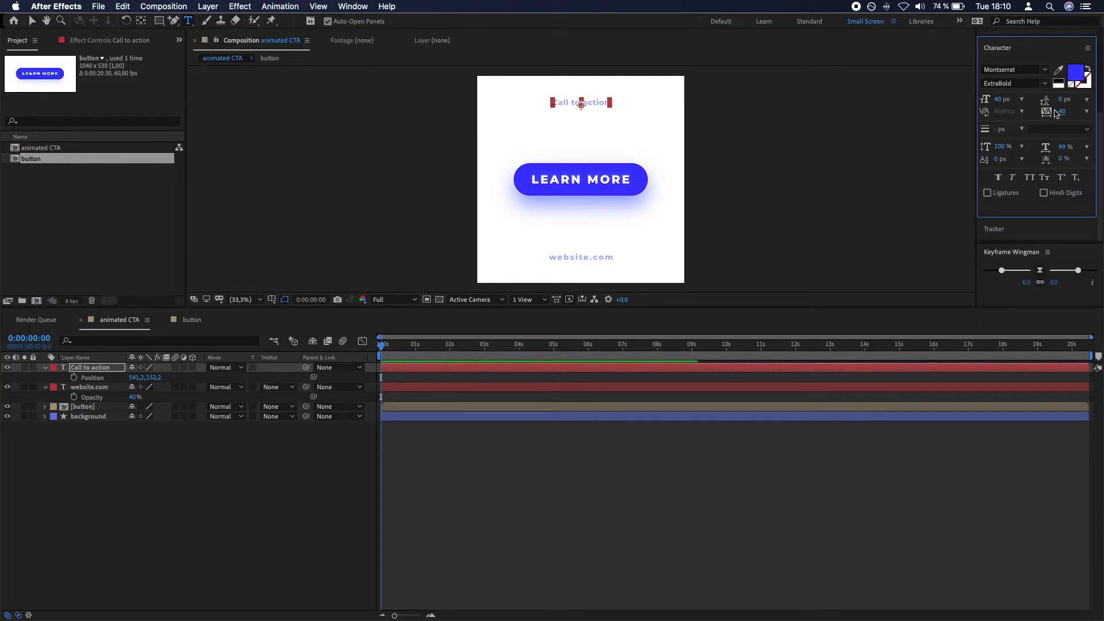
Step: Change the "Call to action" font style to Bold and enlarge the text to 98 px
left_click(1045, 85)
left_click(1021, 217)
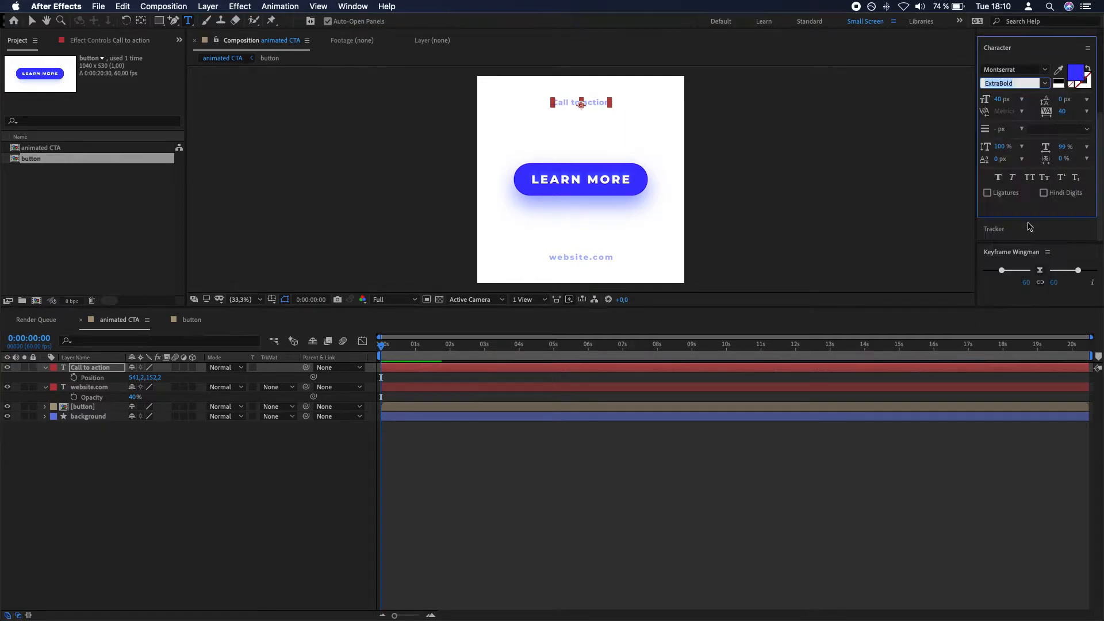
left_click(1043, 83)
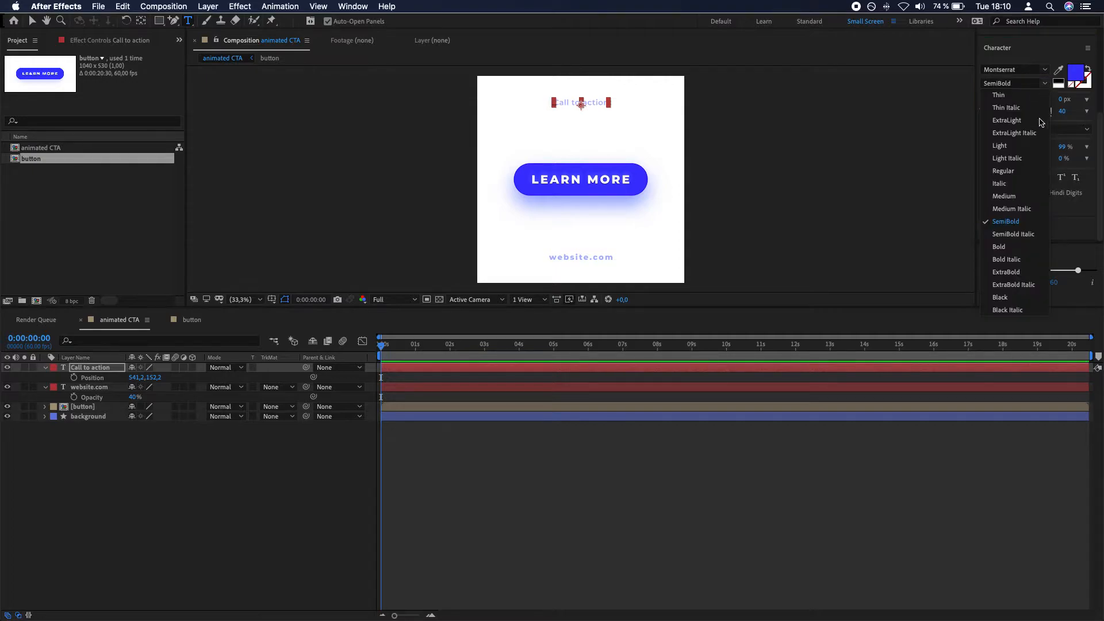
left_click(998, 252)
left_click_drag(1001, 99, 1033, 99)
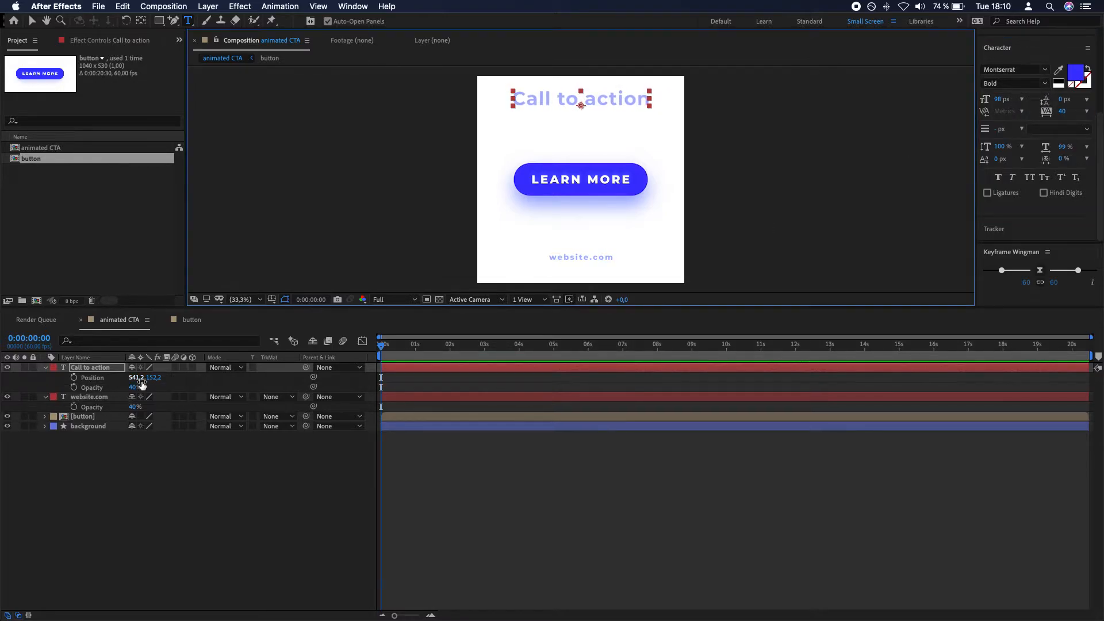
Step: Set the "Call to action" layer's opacity to 100%
key("shift+t")
left_click_drag(140, 387, 311, 386)
left_click(277, 547)
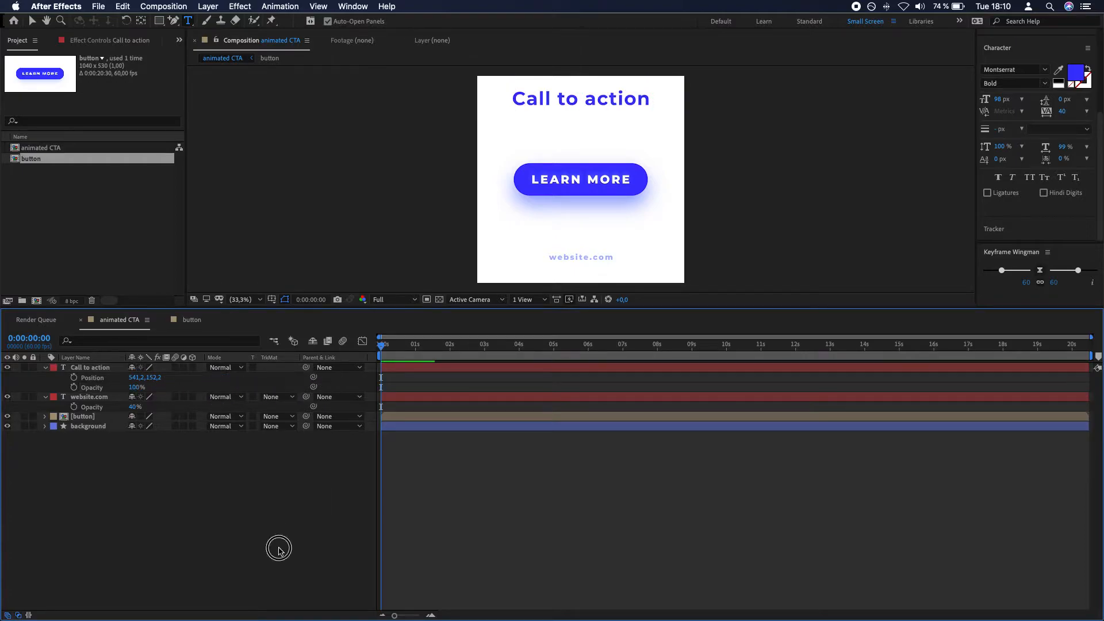
Step: Move the "Call to action" heading down to a vertical position of about 245
left_click(92, 368)
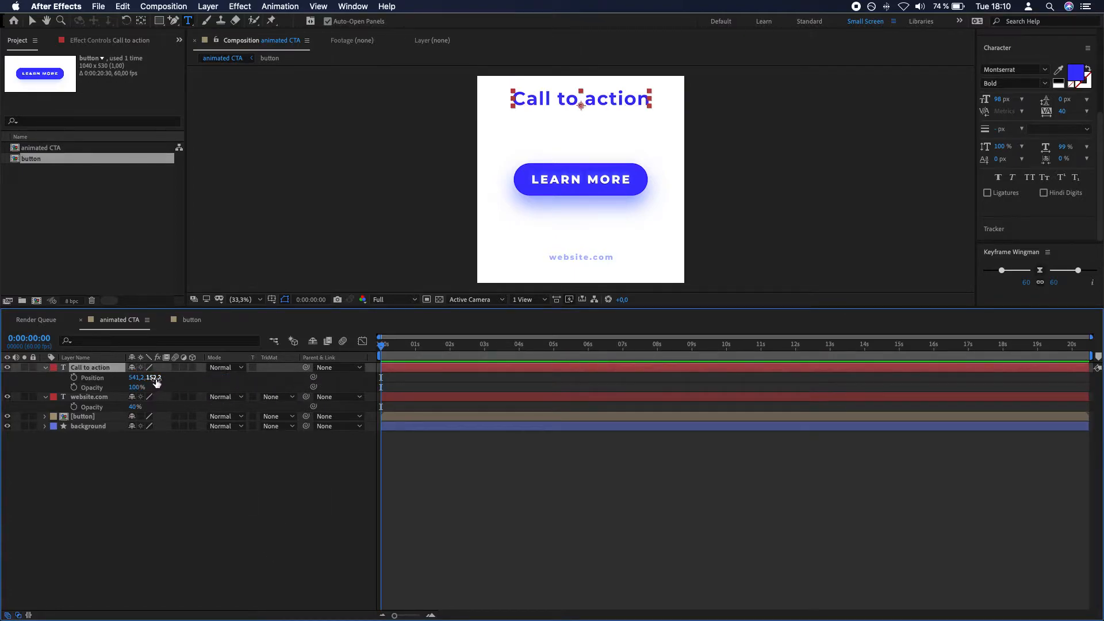
left_click_drag(156, 381, 207, 382)
left_click(210, 548)
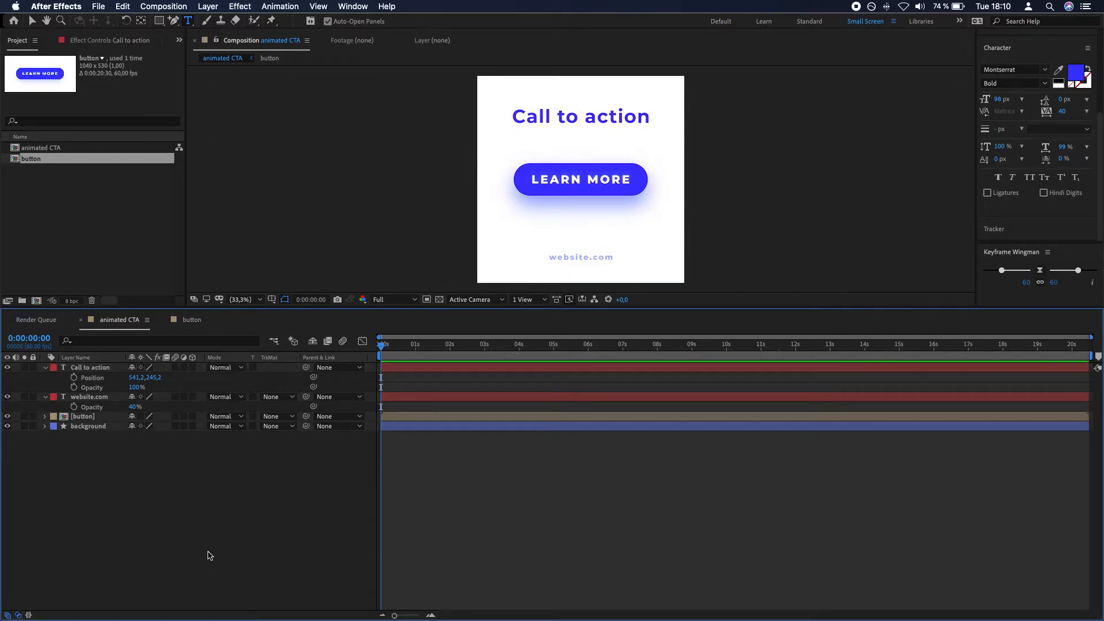
Step: Set the "Call to action" text's tracking to 20 and change its font style to SemiBold
left_click(89, 368)
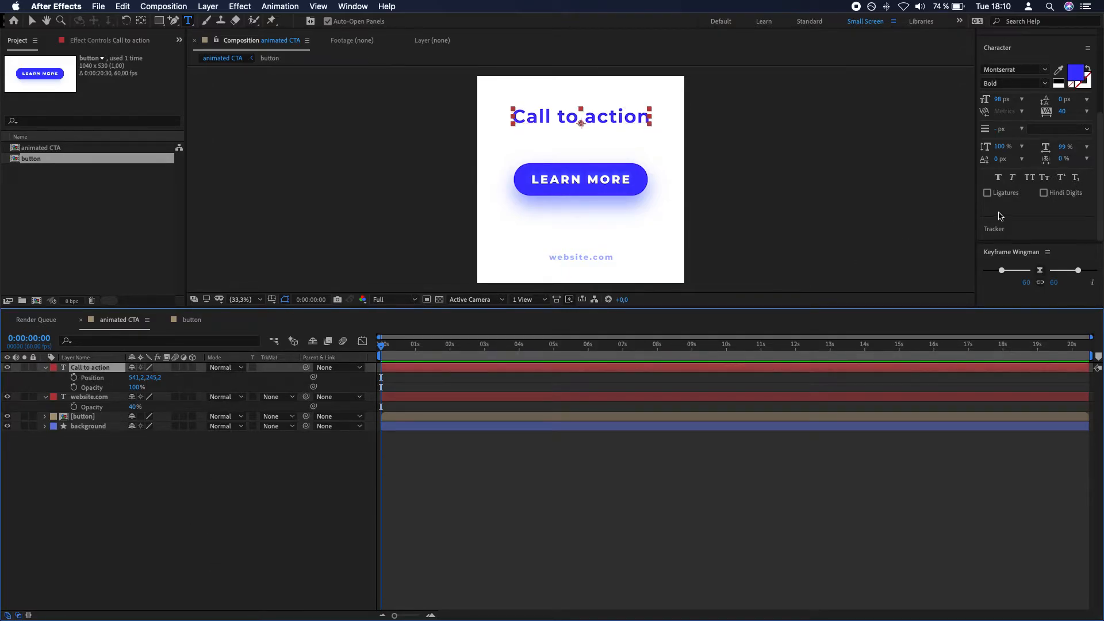
left_click(1062, 112)
type("20")
key("Return")
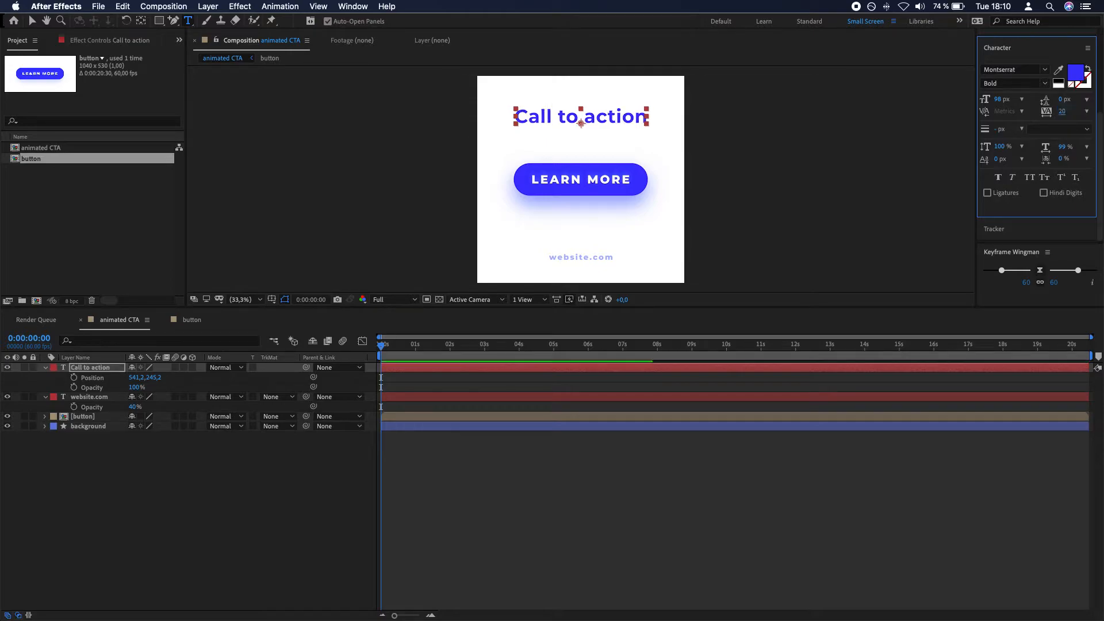
left_click(1051, 84)
left_click(1010, 214)
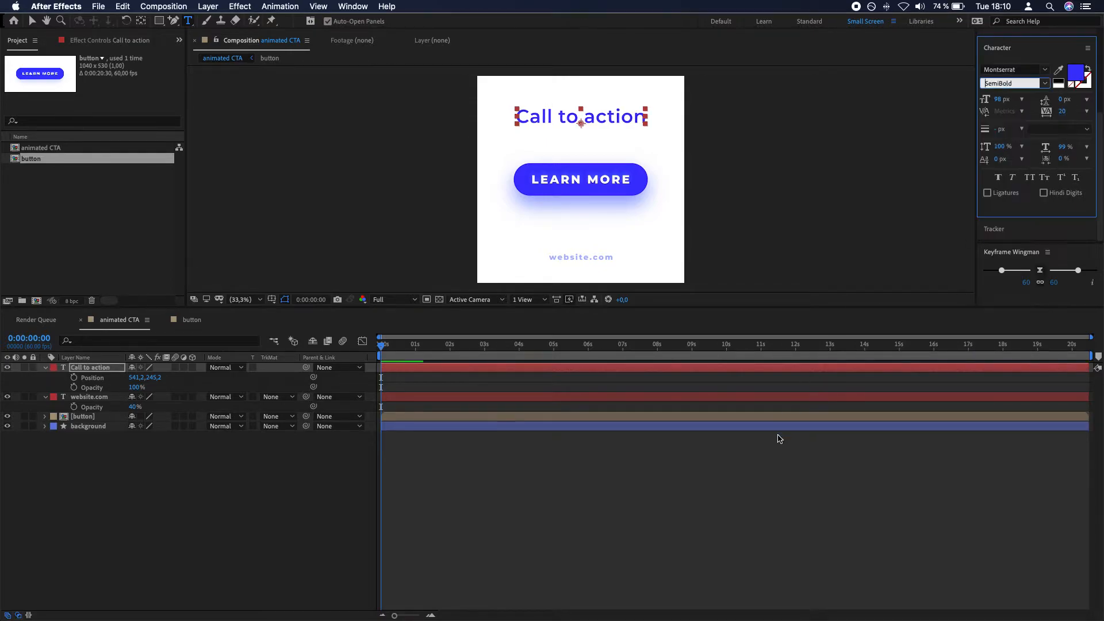
left_click(779, 439)
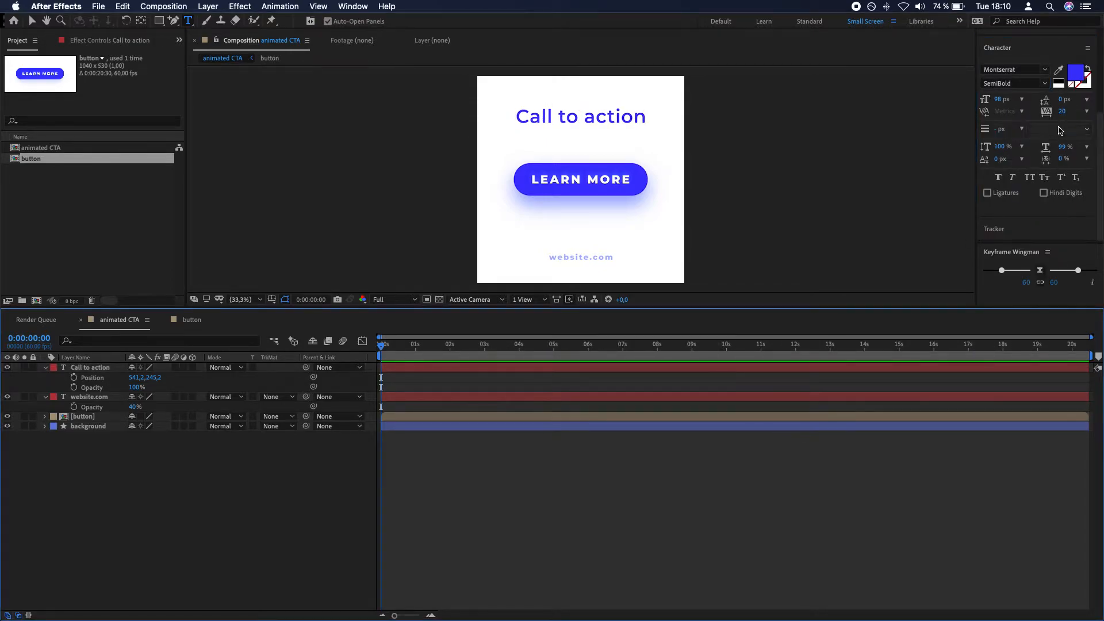
Step: Move the "Call to action" heading up 30 px to a vertical position of about 215
left_click(103, 368)
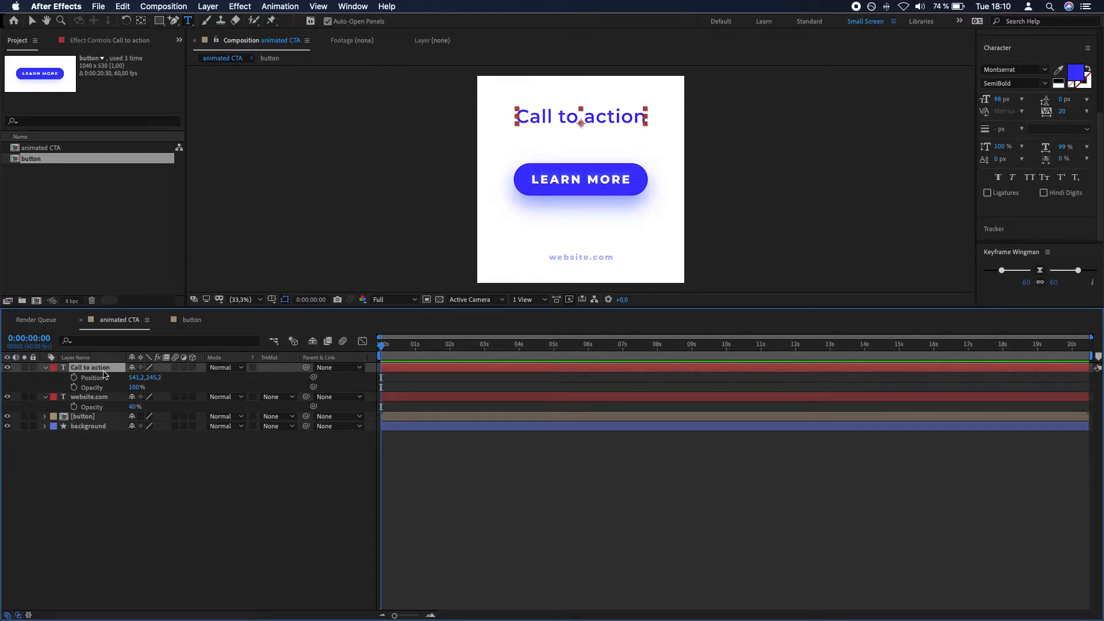
left_click(103, 375)
key("shift+Up")
key("shift+Up")
key("shift+Up")
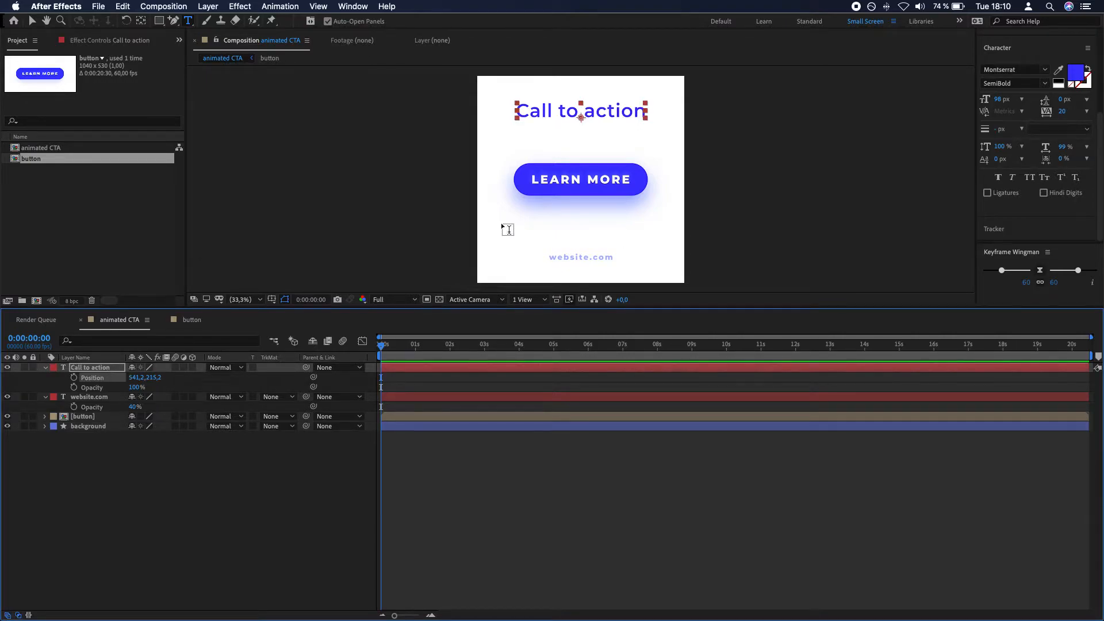
Step: Align the "Call to action" heading to the composition's top edge and move it down to a vertical position of about 196
left_click(1000, 52)
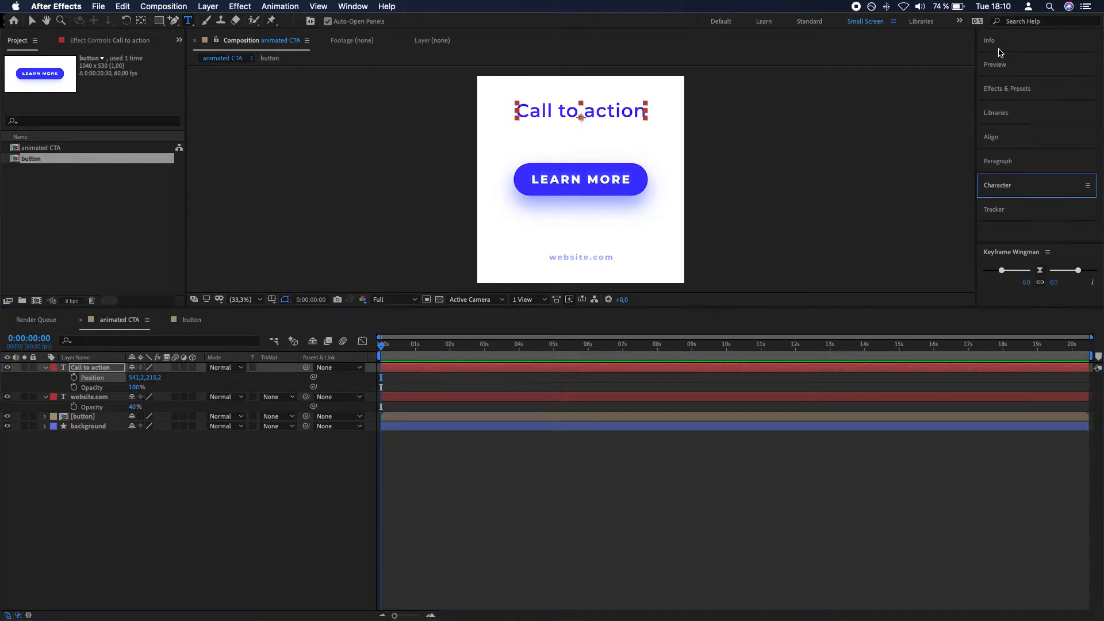
left_click(996, 138)
left_click(1047, 169)
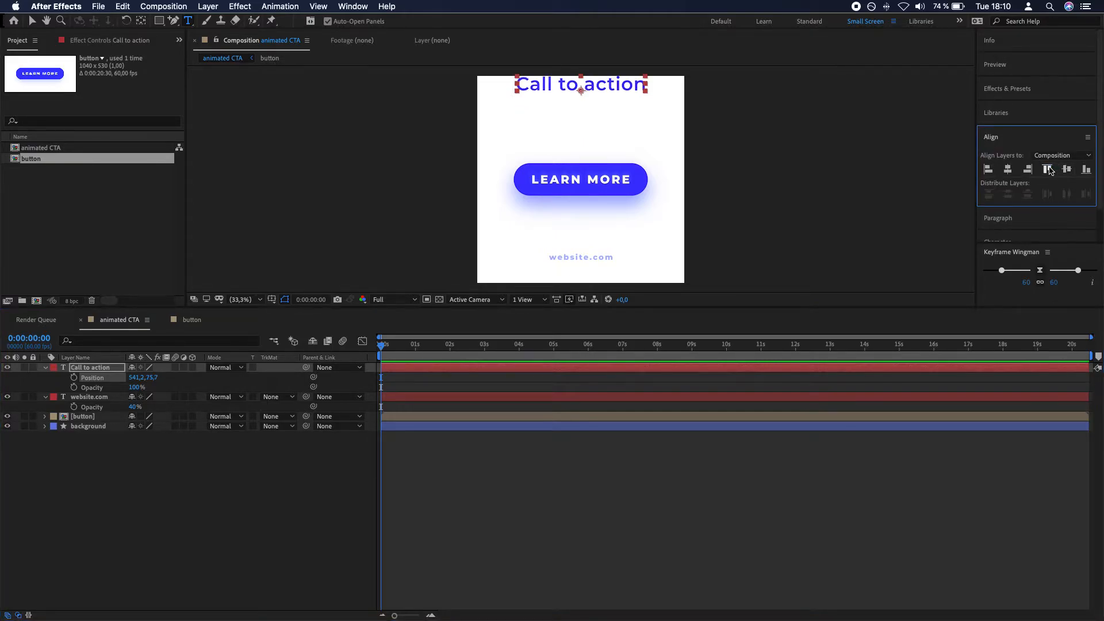
key("shift+Down")
key("shift+Down")
key("shift+Down")
key("shift+Down")
key("shift+Down")
key("shift+Down")
key("shift+Down")
key("shift+Down")
key("shift+Down")
key("shift+Down")
key("shift+Down")
key("shift+Down")
left_click(458, 439)
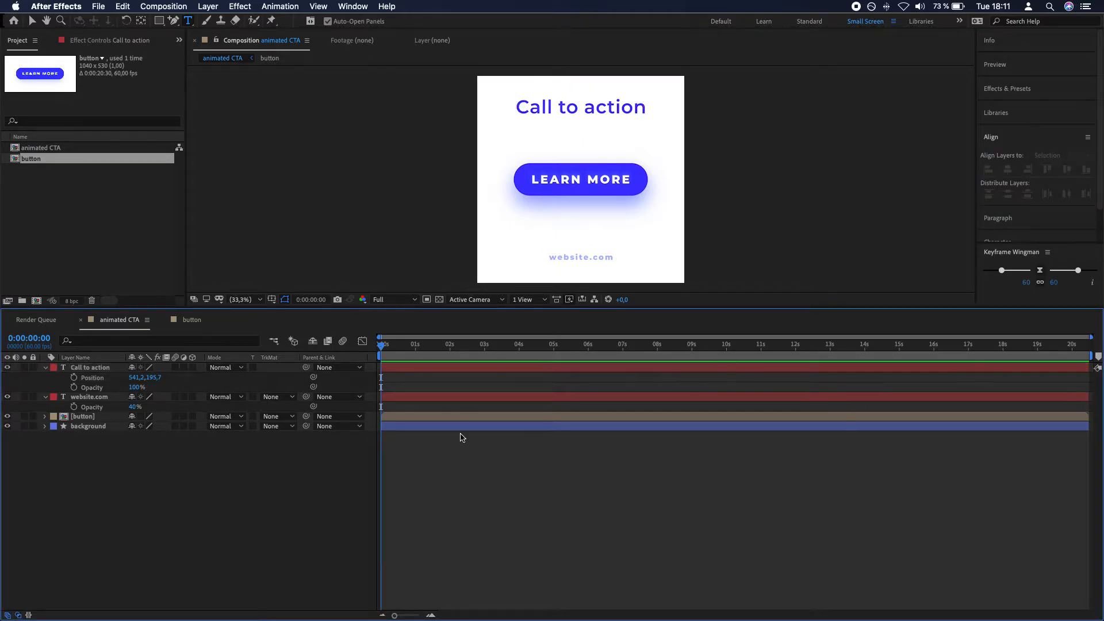
Step: Move the "Call to action" heading down another 60 px to a vertical position of about 256
left_click(81, 370)
key("shift+Down")
key("shift+Down")
key("shift+Down")
key("shift+Down")
key("shift+Down")
key("shift+Down")
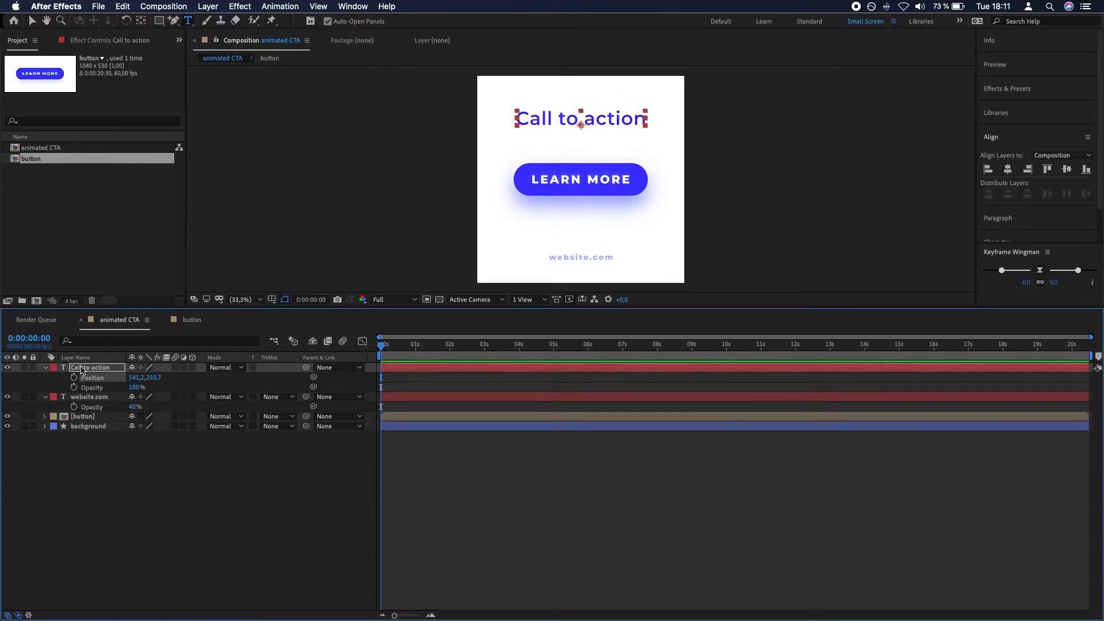
left_click(107, 508)
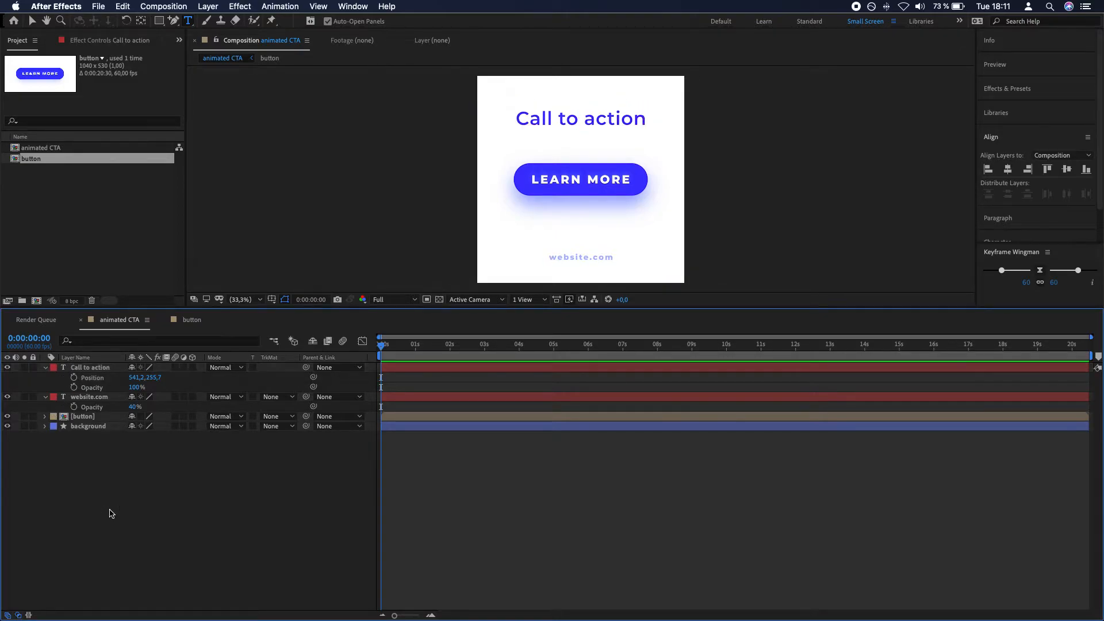
Step: Create a new 200 × 200 px composition named "cursor"
left_click(166, 7)
left_click(176, 19)
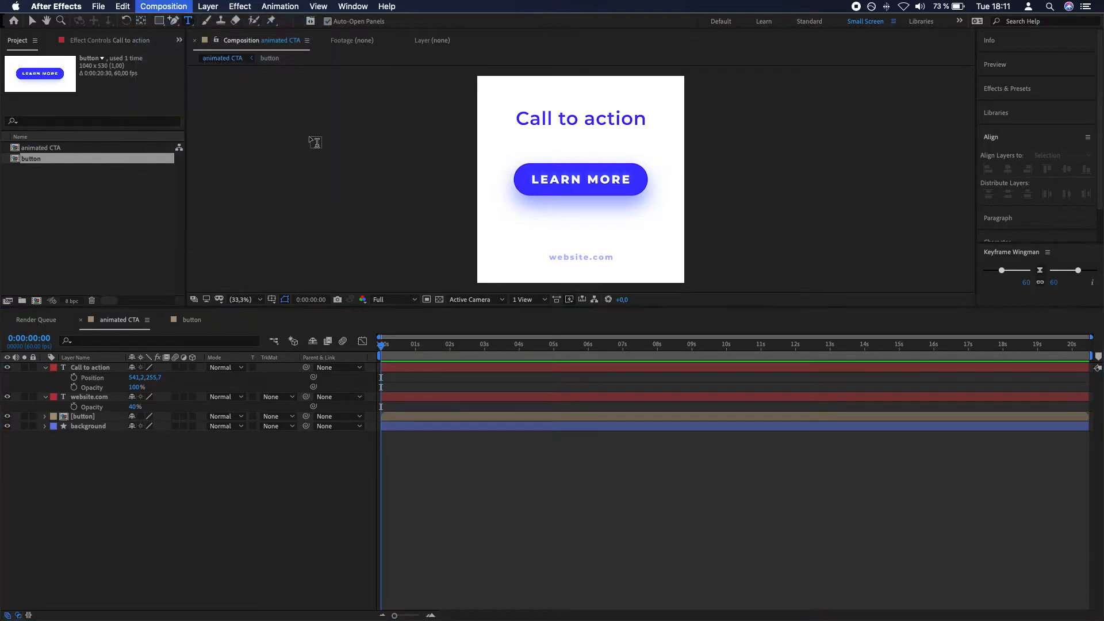
left_click(817, 165)
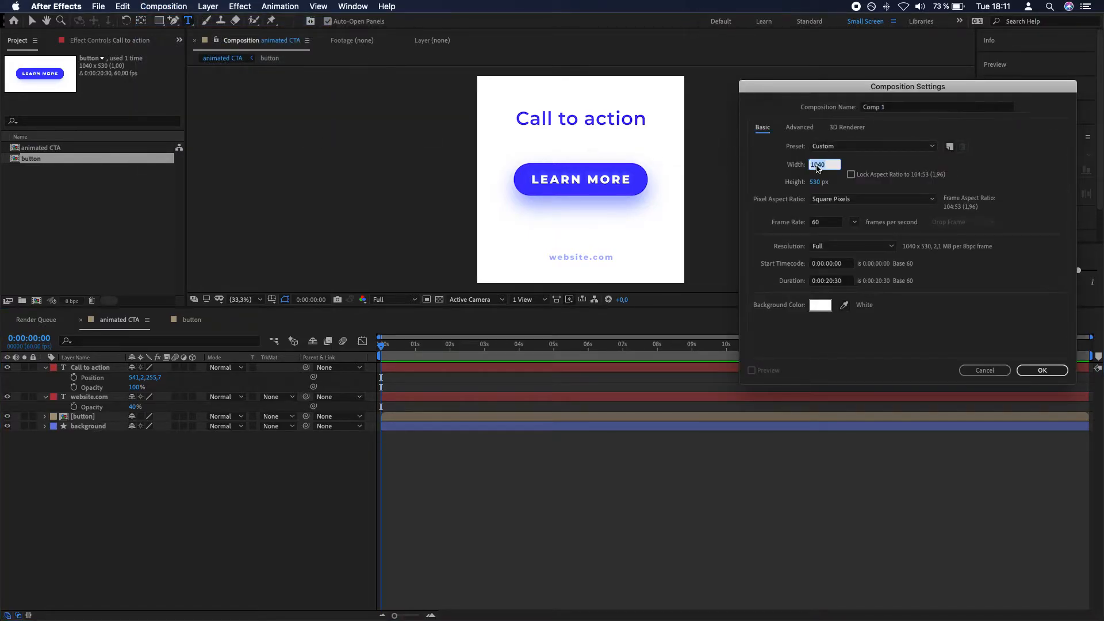
type("200")
key("Tab")
type("200")
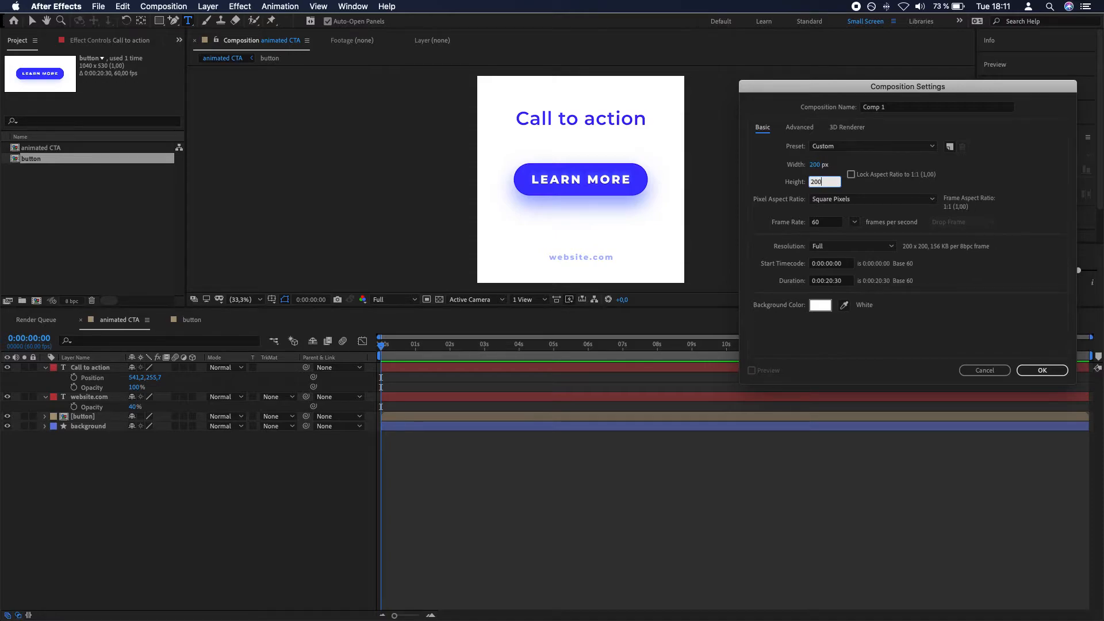
double_click(893, 108)
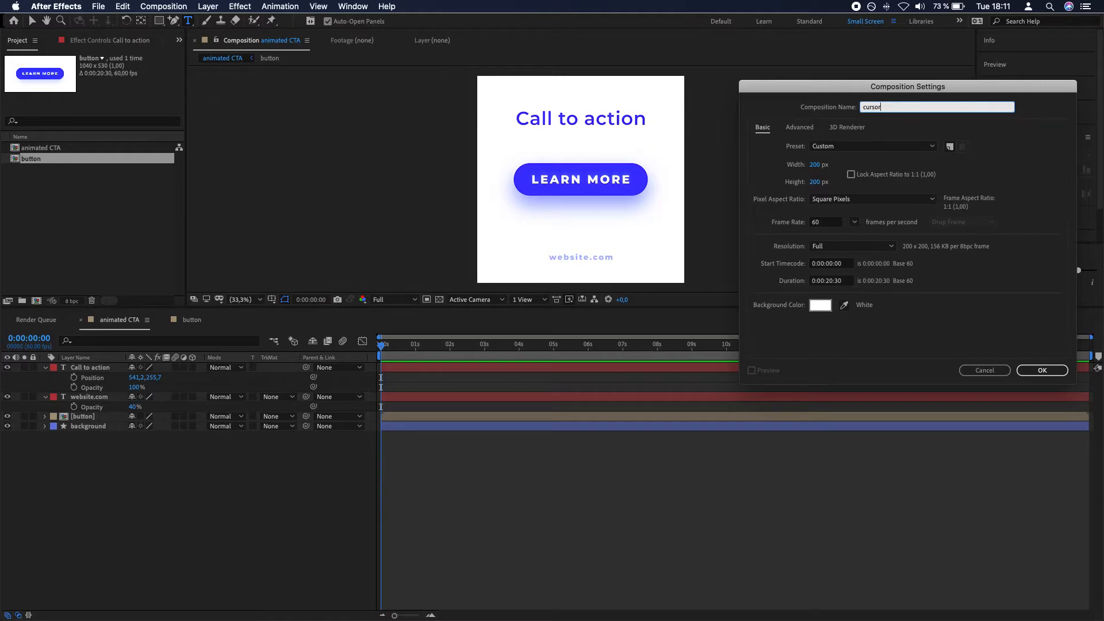
key("Return")
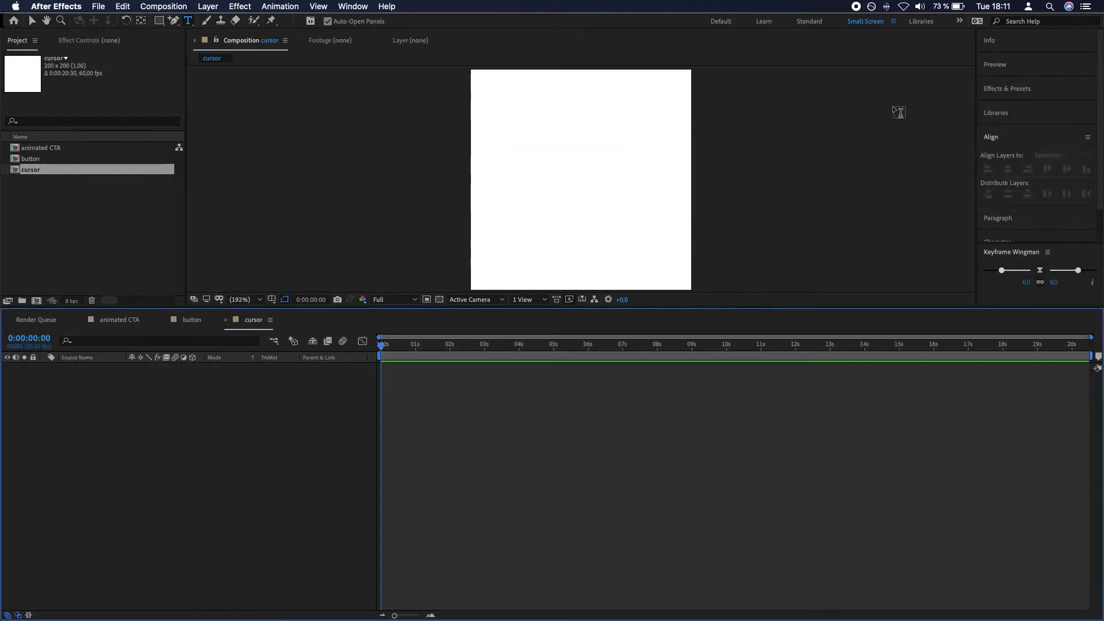
Step: Change the cursor composition's background color to black (000000)
left_click(167, 5)
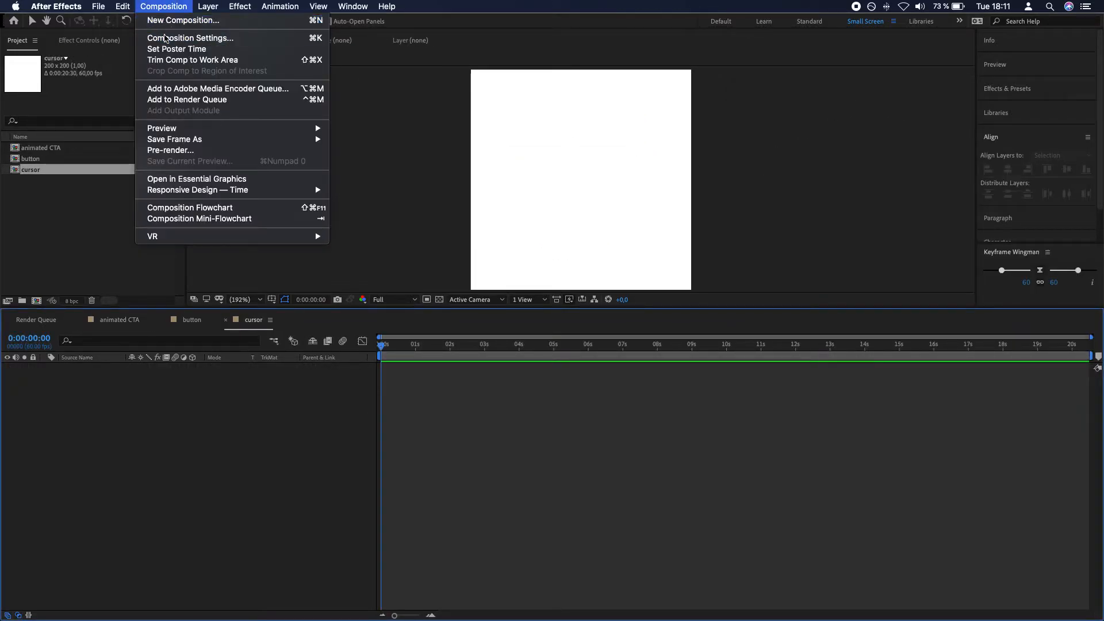
left_click(166, 37)
left_click(820, 305)
type("000000")
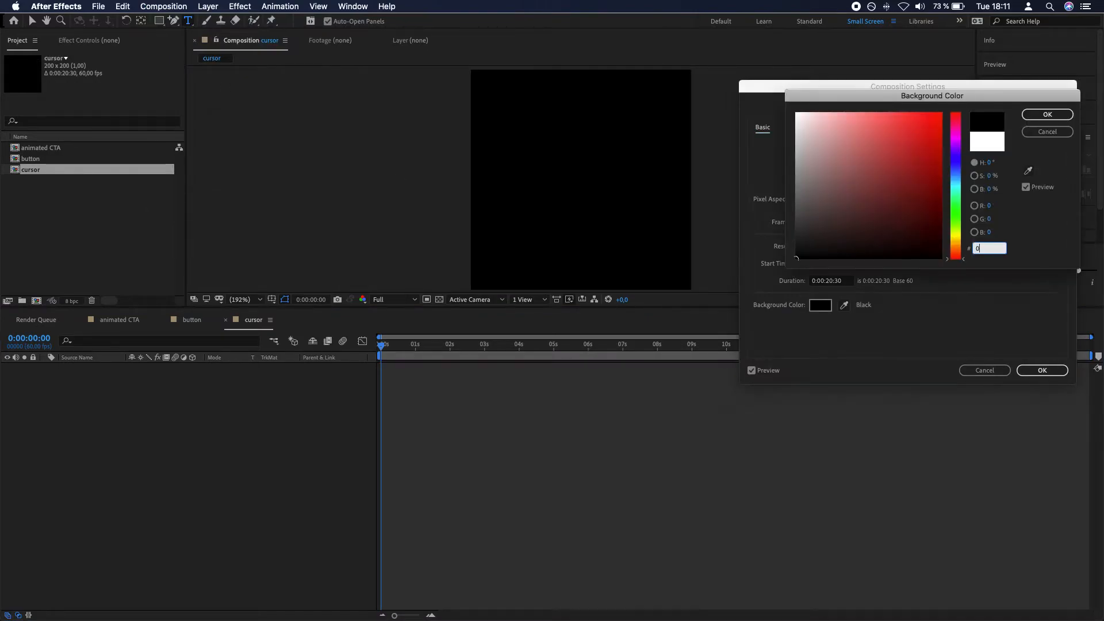
key("Return")
left_click(1056, 375)
Step: Draw a white circle in the cursor composition and set its ellipse path size to 200 × 200
key("q")
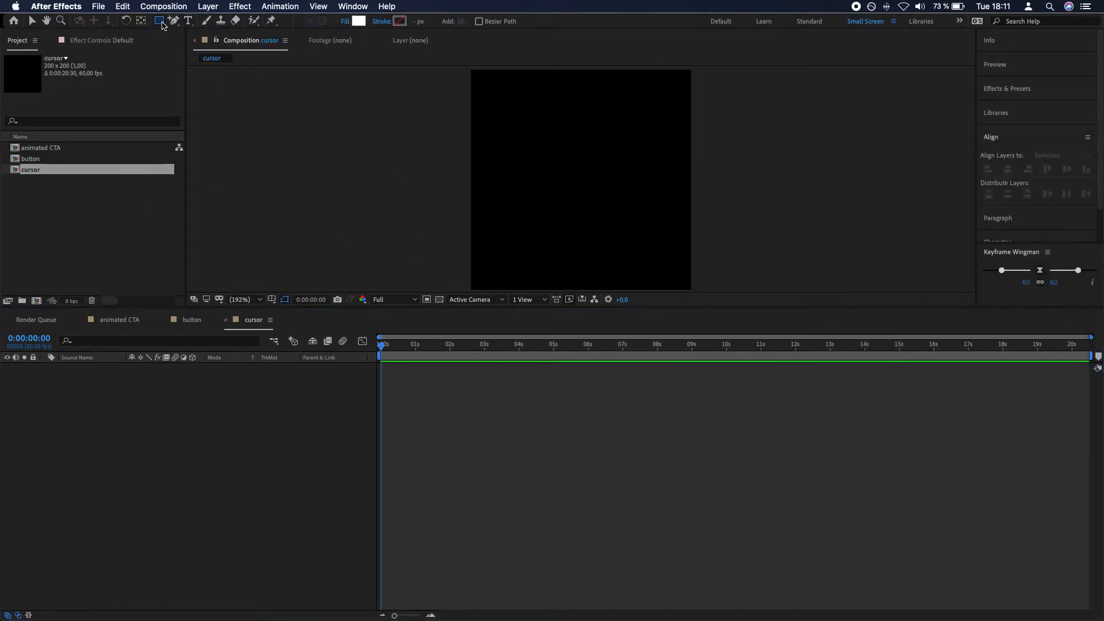
left_click_drag(498, 106, 649, 259)
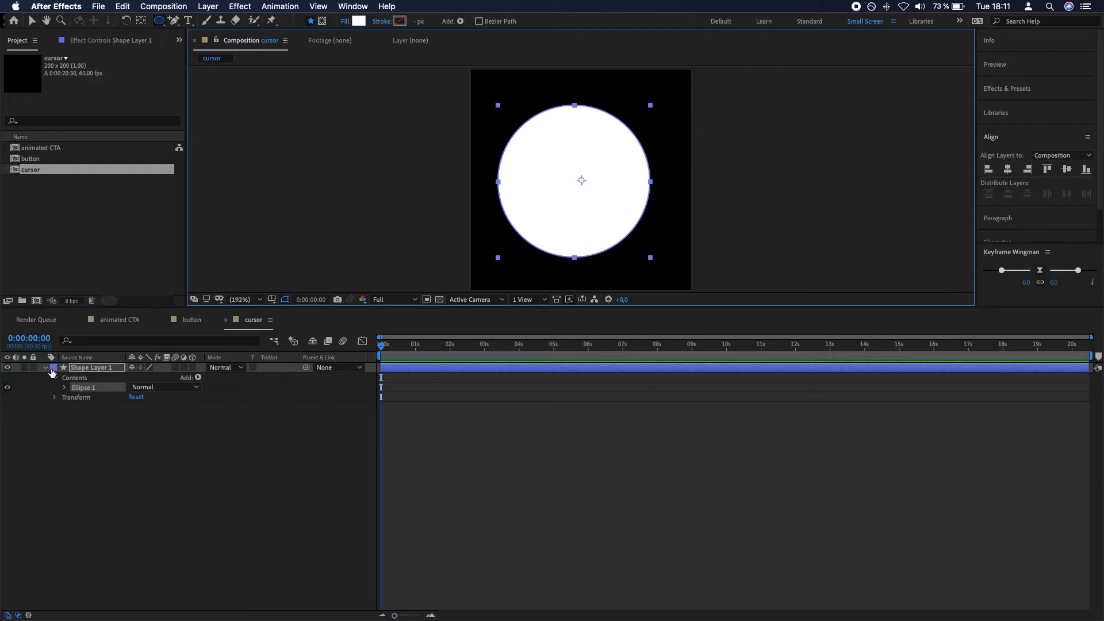
left_click(63, 387, "super")
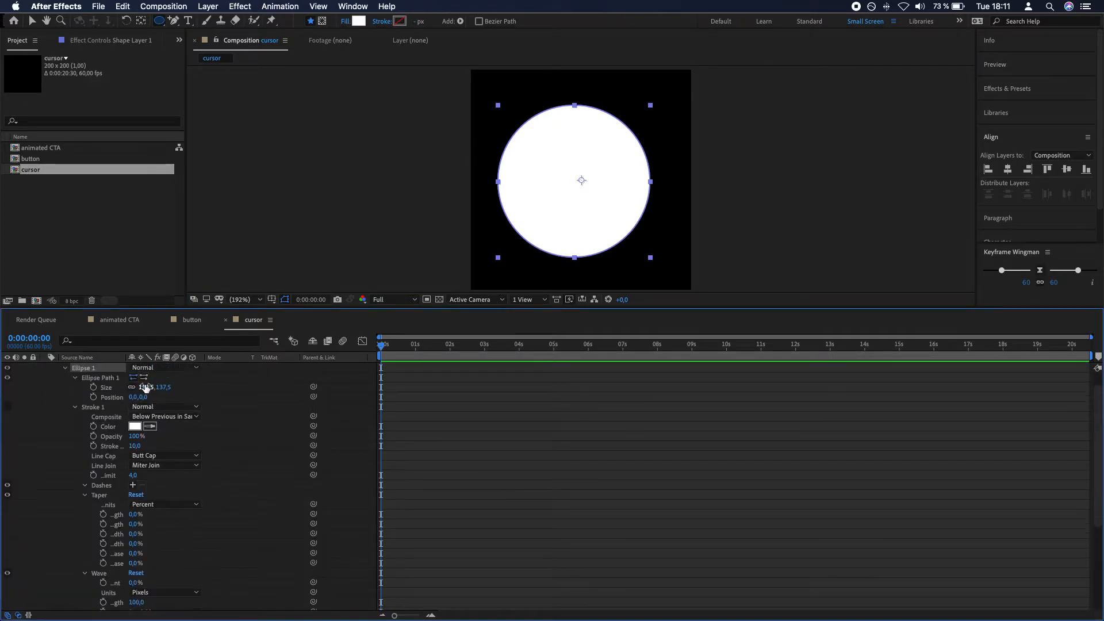
left_click(144, 387)
type("200")
key("Tab")
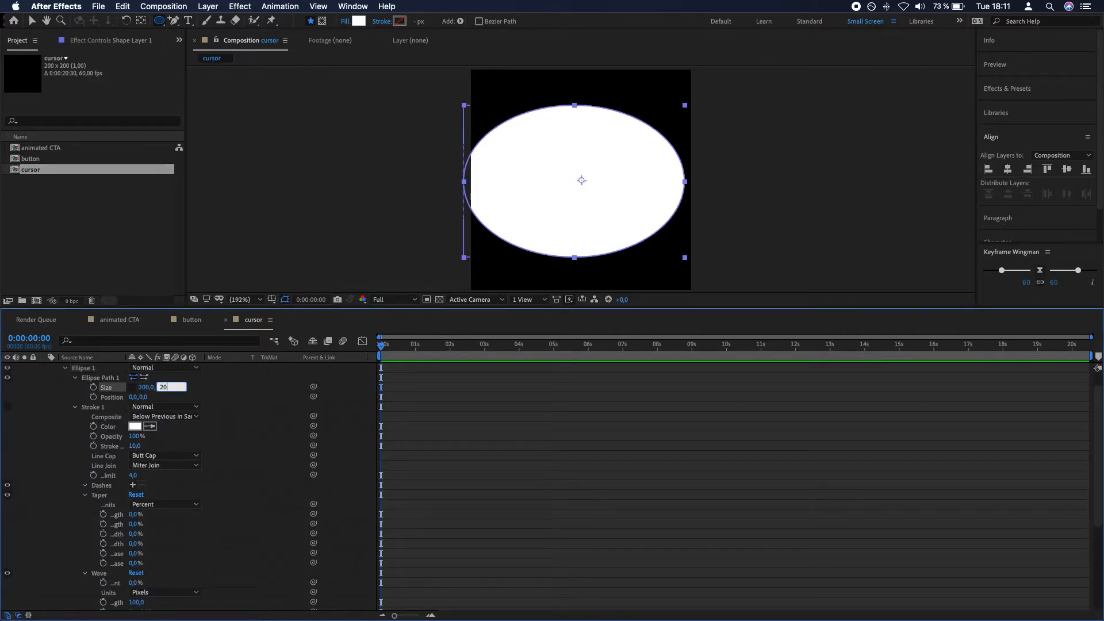
type("200")
key("Return")
Step: Set the ellipse's transform position to 0, 0 so that the circle is centered in the composition
scroll(180, 413, "down", 5)
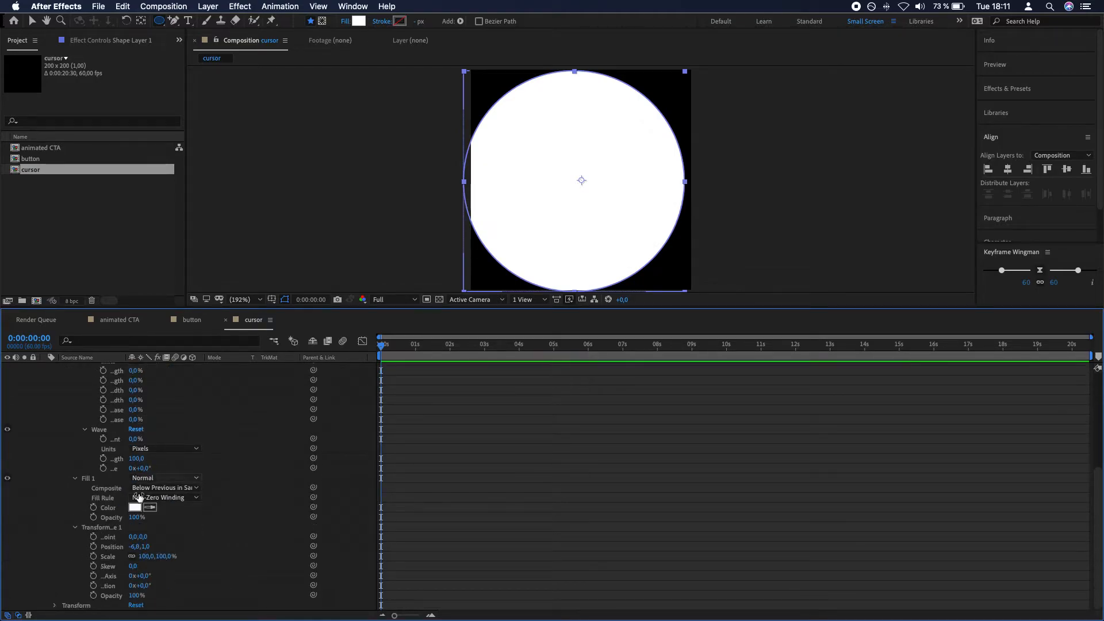
key("Tab")
type("0")
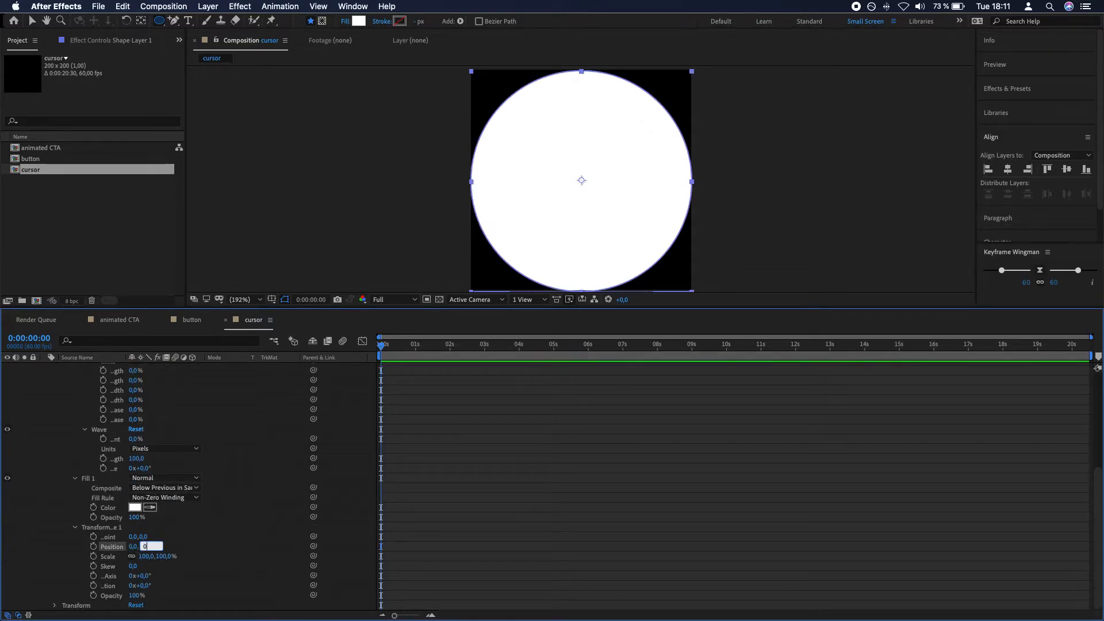
key("Return")
Step: Collapse the circle layer's properties and rename the layer "cursor_1"
scroll(120, 483, "up", 6)
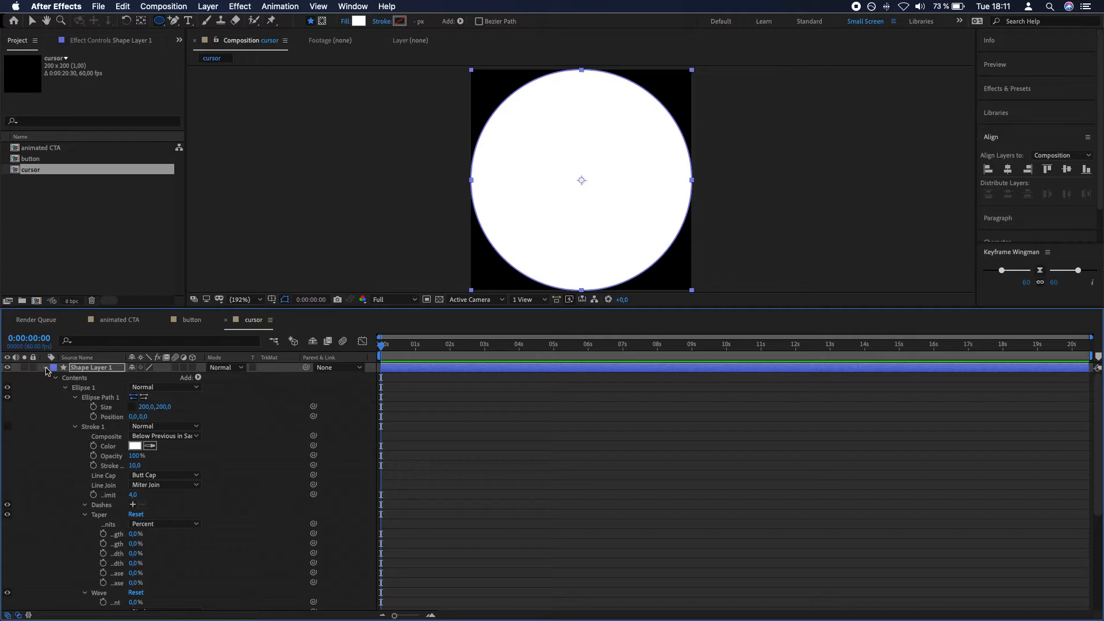
left_click(46, 368)
left_click(61, 407)
left_click(86, 371)
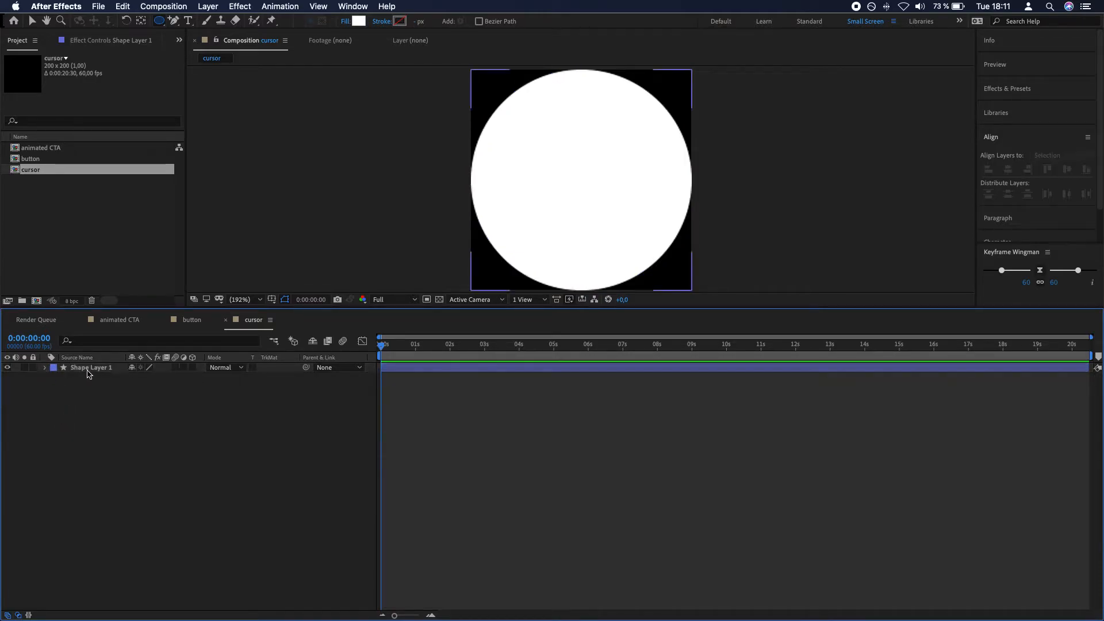
key("Return")
type("cur")
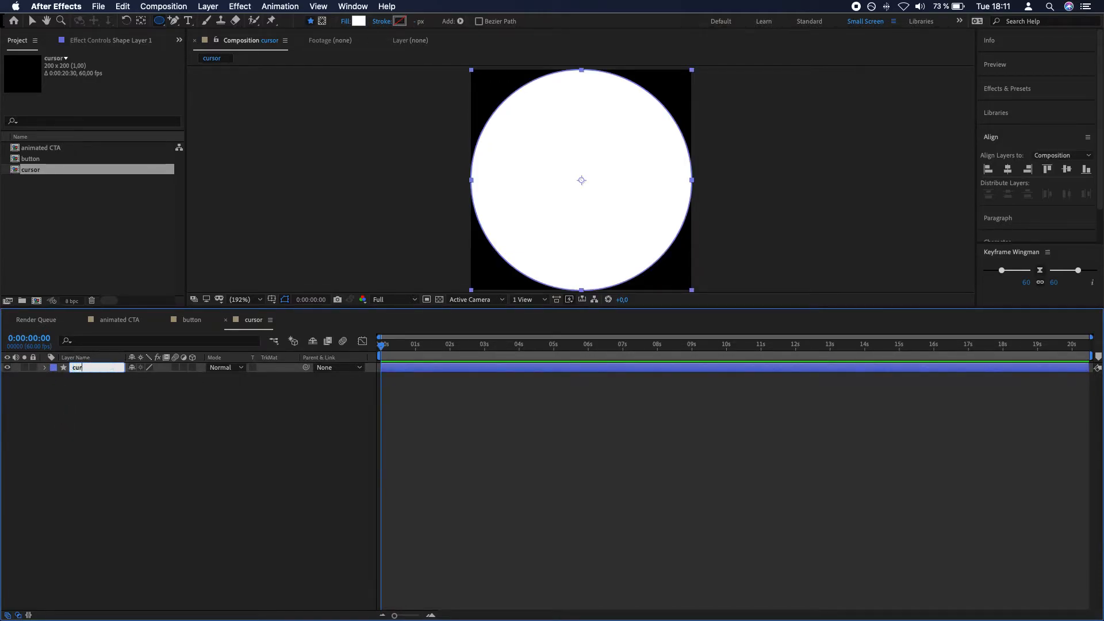
type("sor_1")
key("Return")
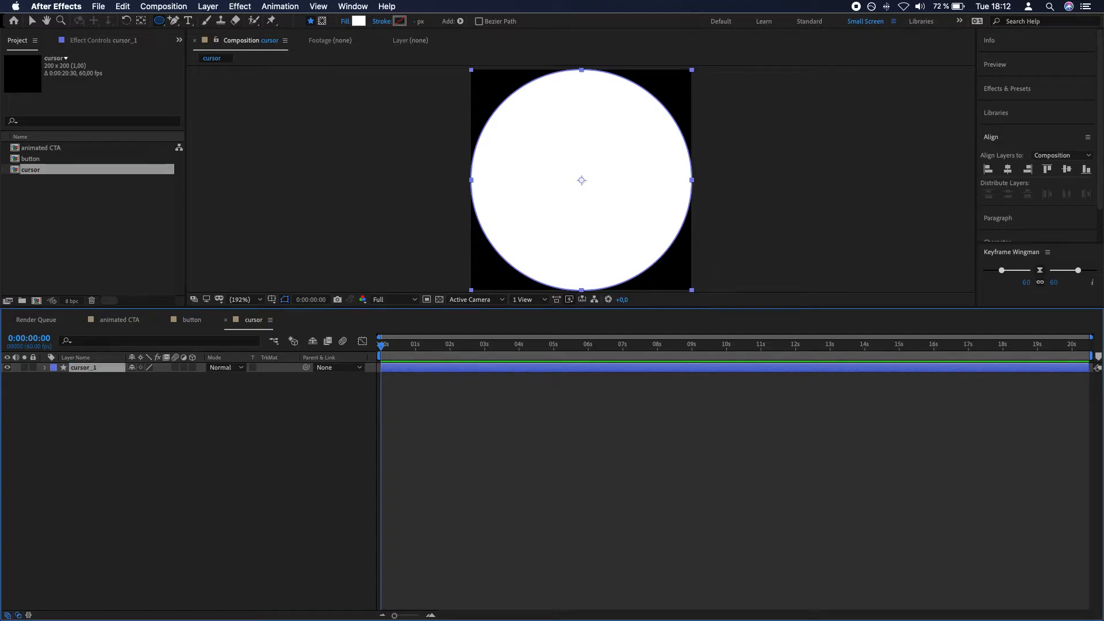
Step: Duplicate the cursor_1 layer and set the copy's fill color to black (000)
key("super+d")
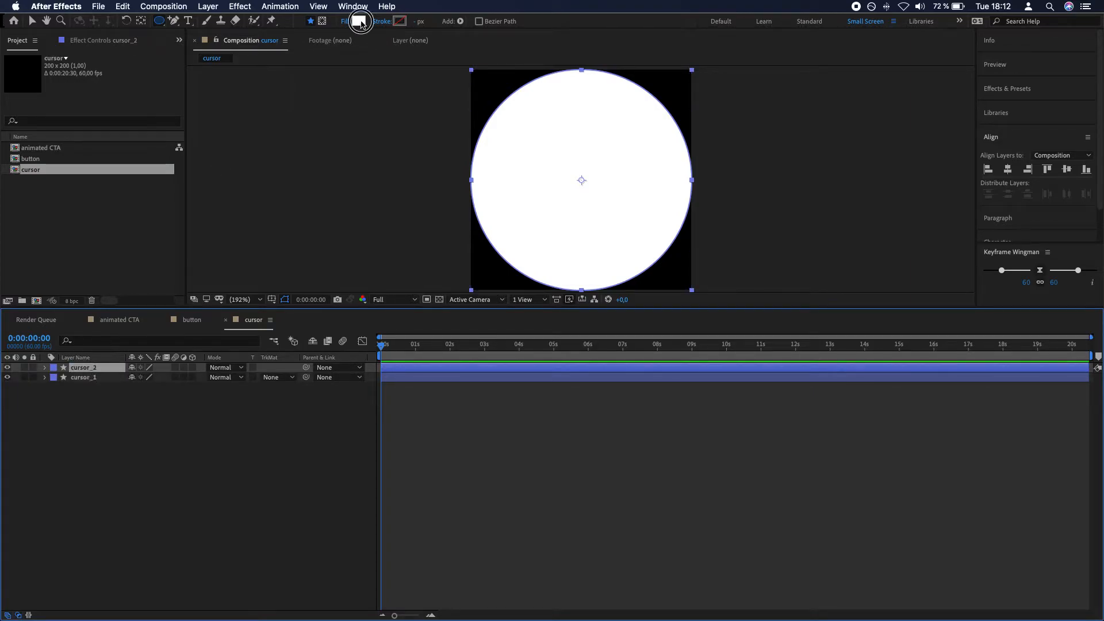
left_click(359, 22)
type("000")
key("Return")
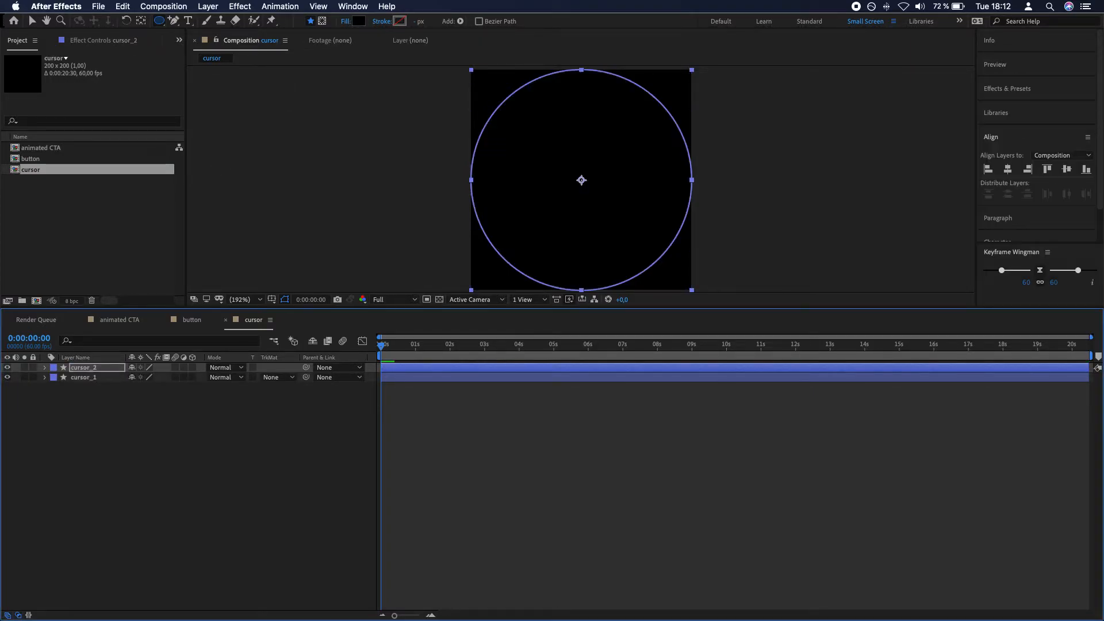
Step: Reduce the cursor_2 ellipse path size to 142 × 142
left_click(45, 369)
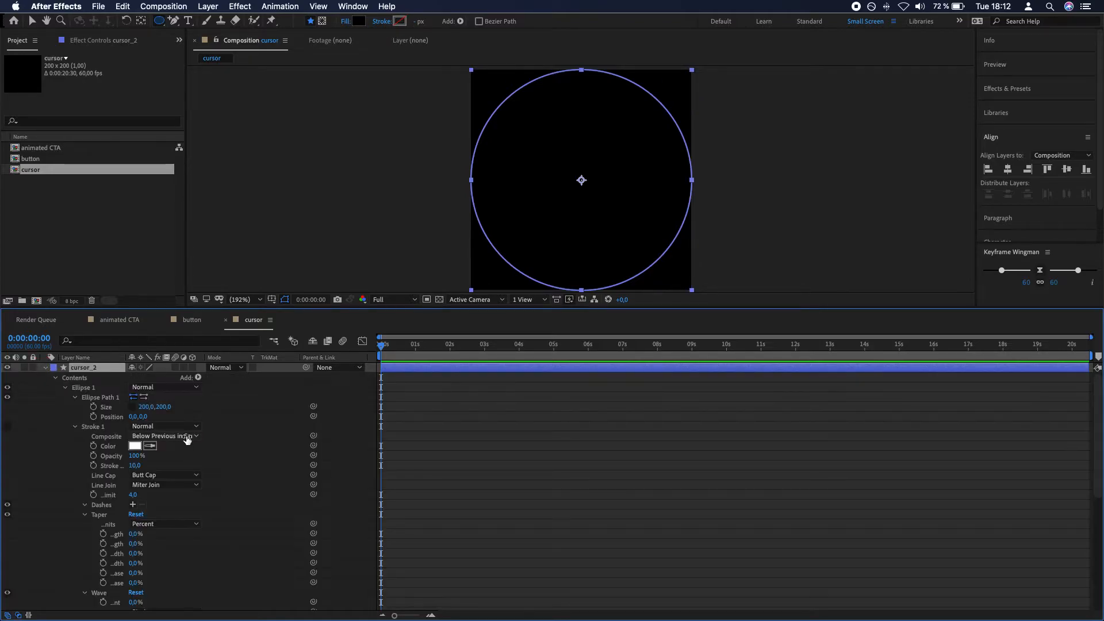
mouse_move(142, 407)
left_mouse_down()
mouse_move(109, 408)
mouse_move(140, 407)
left_mouse_up()
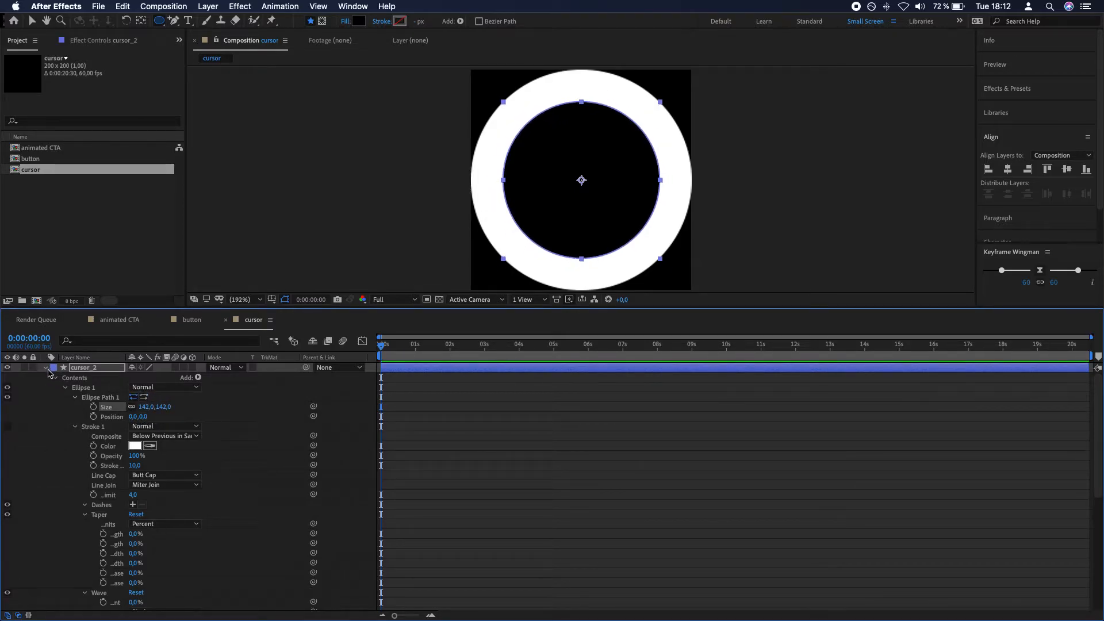
left_click(45, 368)
Step: Lower the cursor_1 layer's opacity to 20%
left_click(78, 377)
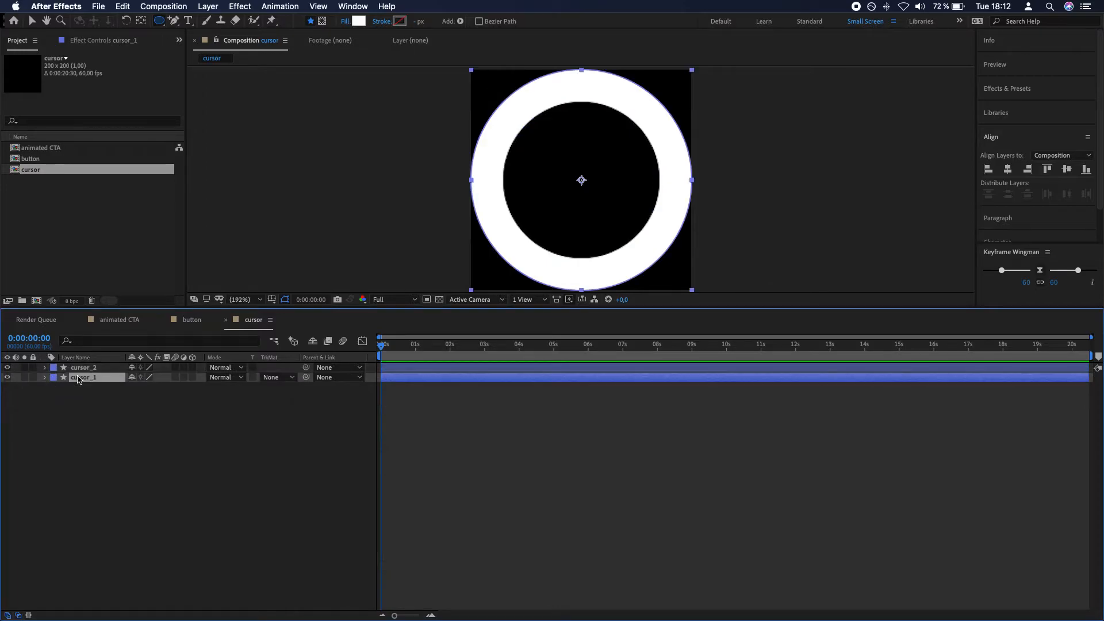
left_click_drag(129, 388, 89, 388)
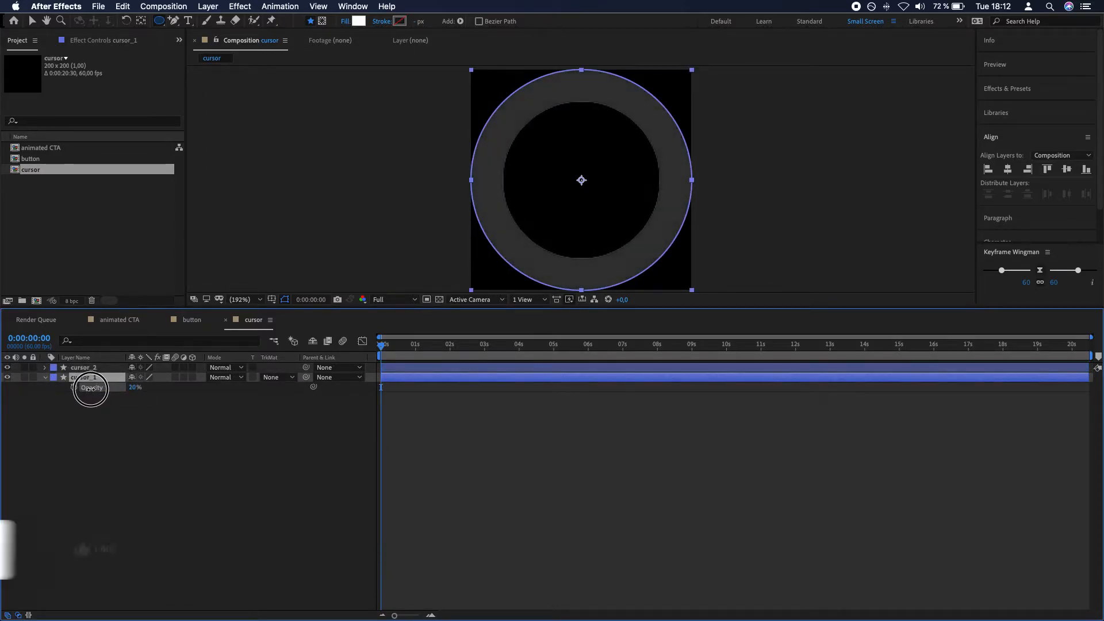
left_click(153, 454)
Step: Set the cursor_2 layer's opacity to 20%
left_click(84, 368)
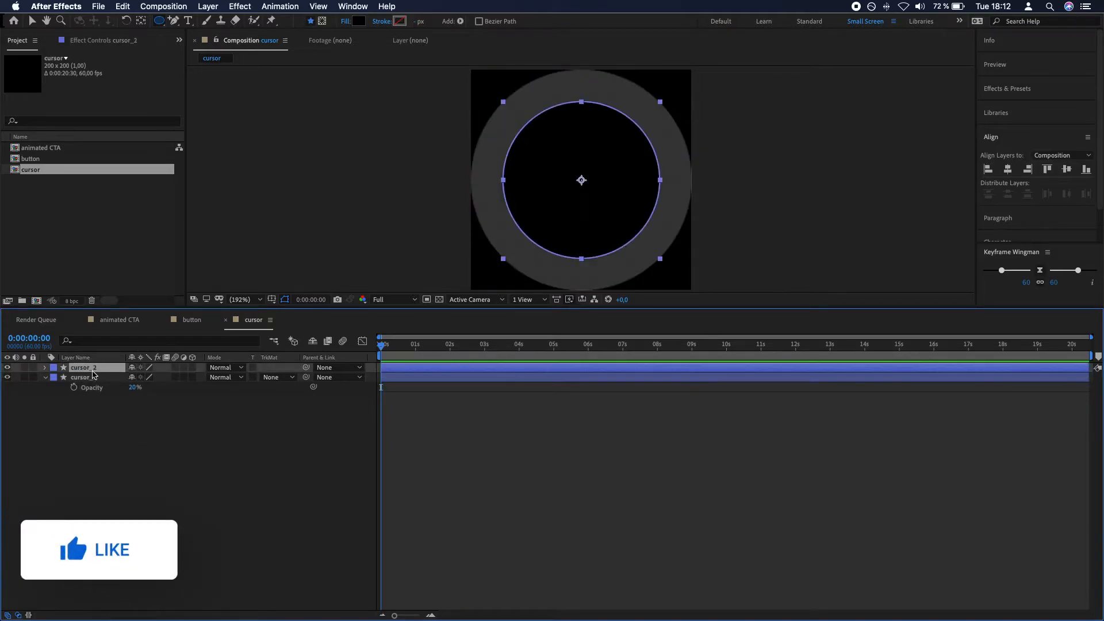
key("t")
left_click(132, 378)
type("20")
key("Return")
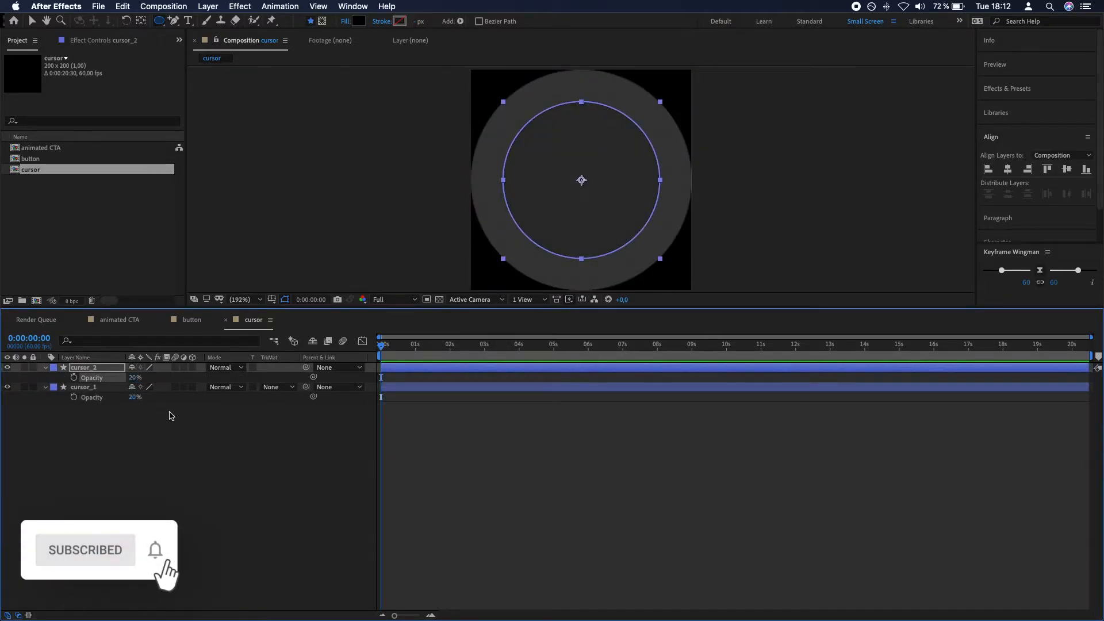
left_click(250, 524)
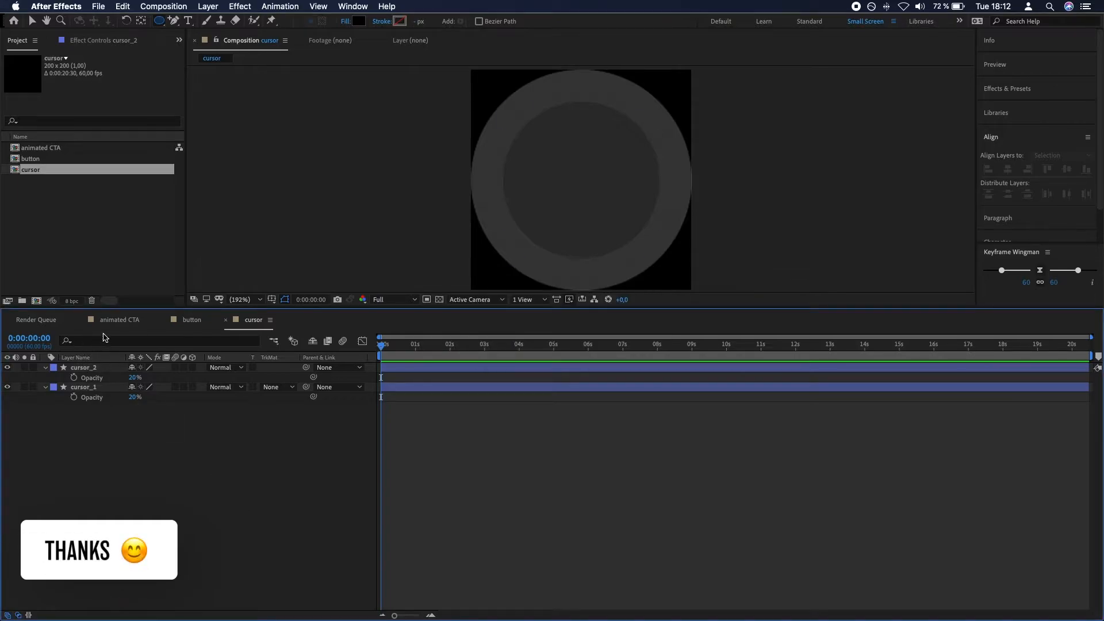
Step: Add the cursor composition to the animated CTA composition, over the lower-left edge of the LEARN MORE button
left_click(118, 321)
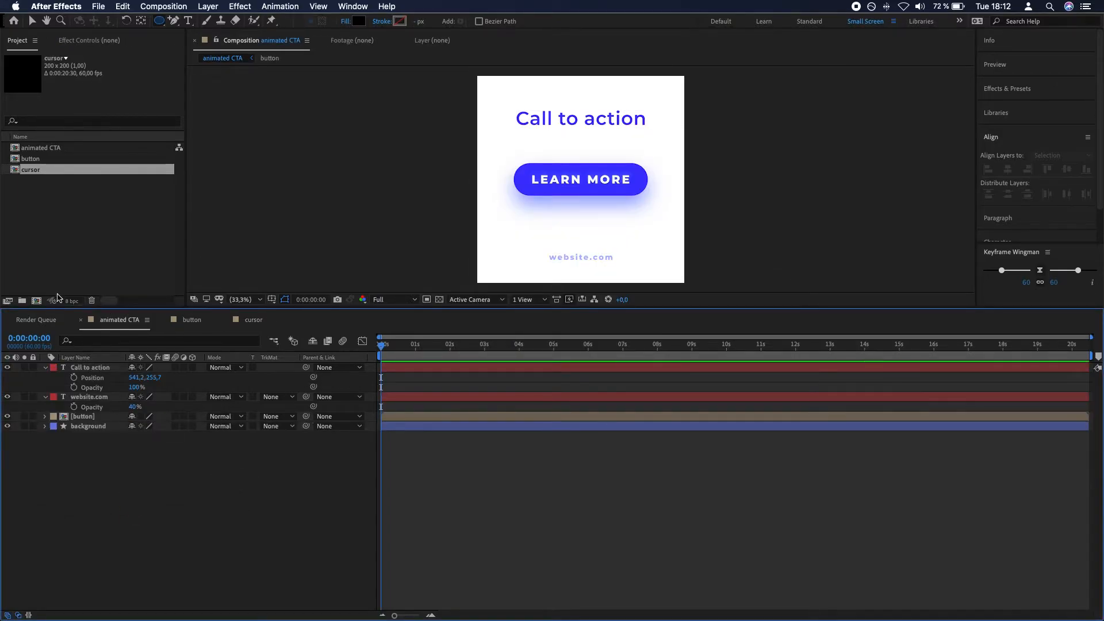
left_click(44, 158)
left_click(36, 170)
left_click_drag(29, 171, 535, 199)
left_click(290, 565)
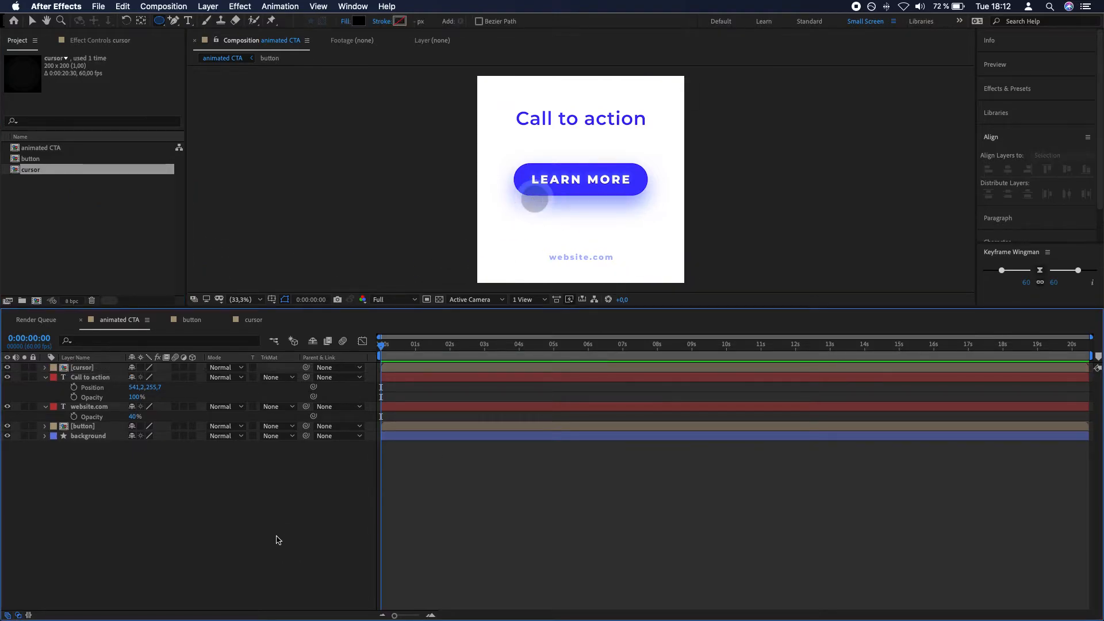
Step: Change the cursor_1 layer's fill color in the cursor composition to black (000000)
left_click(90, 368)
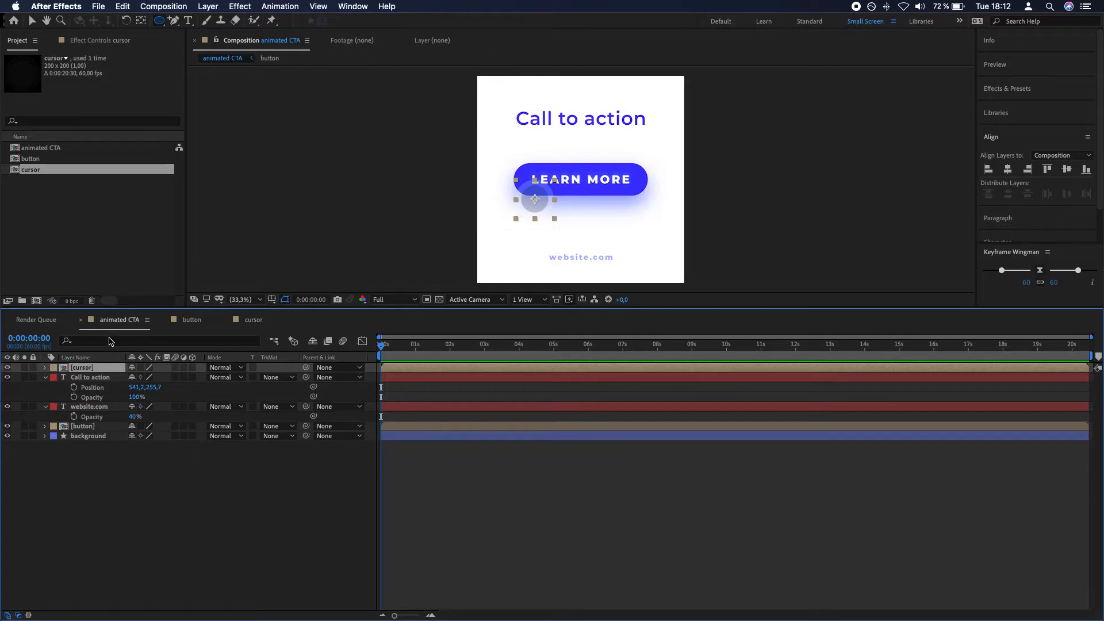
left_click(234, 323)
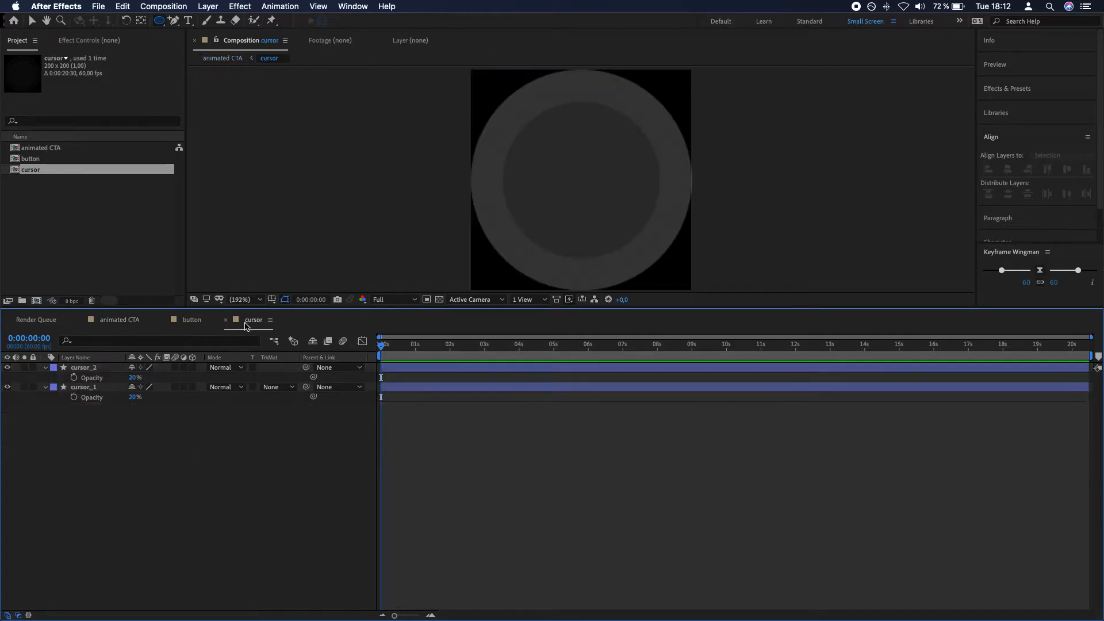
left_click(83, 387)
left_click(359, 21)
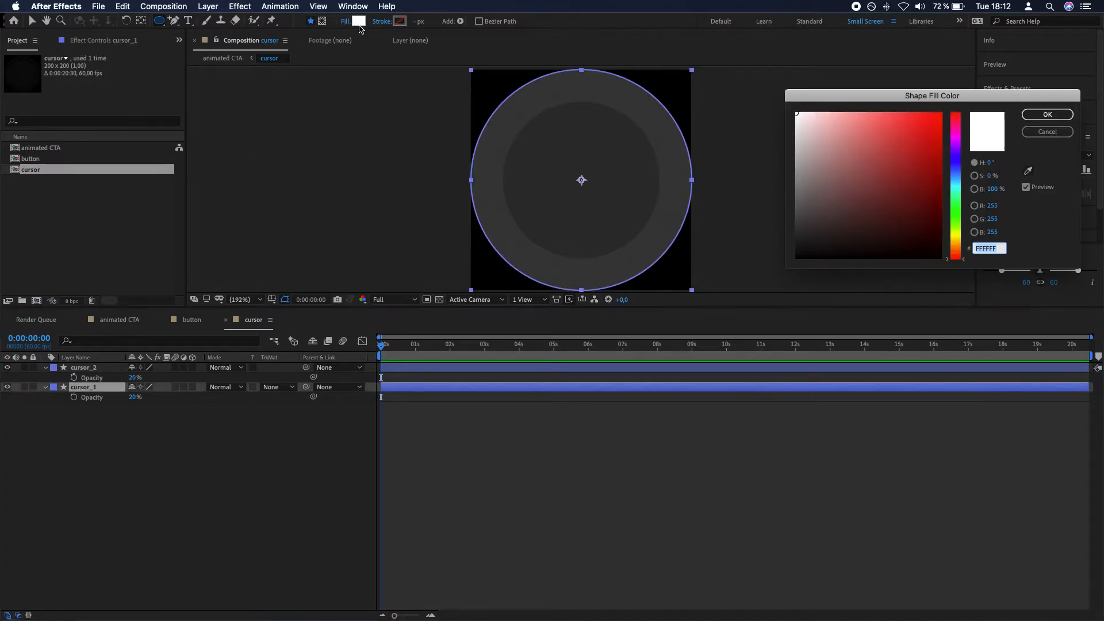
type("000000")
key("Return")
Step: Change the cursor_2 layer's fill color to white (FFFFFF) and check the cursor in the animated CTA composition
left_click(78, 369)
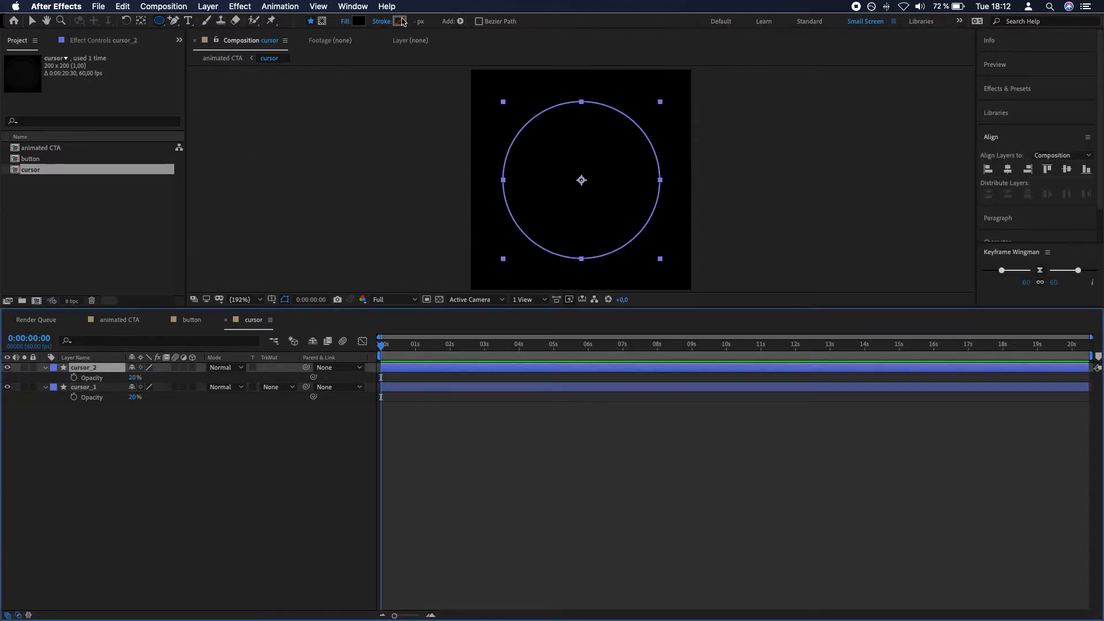
left_click(122, 321)
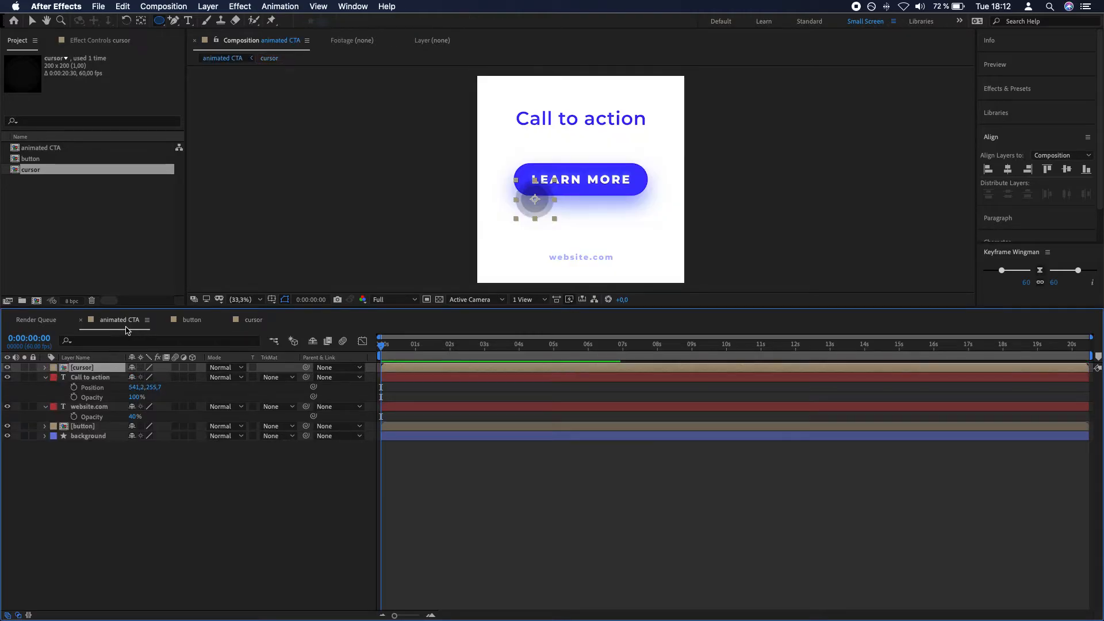
left_click(253, 321)
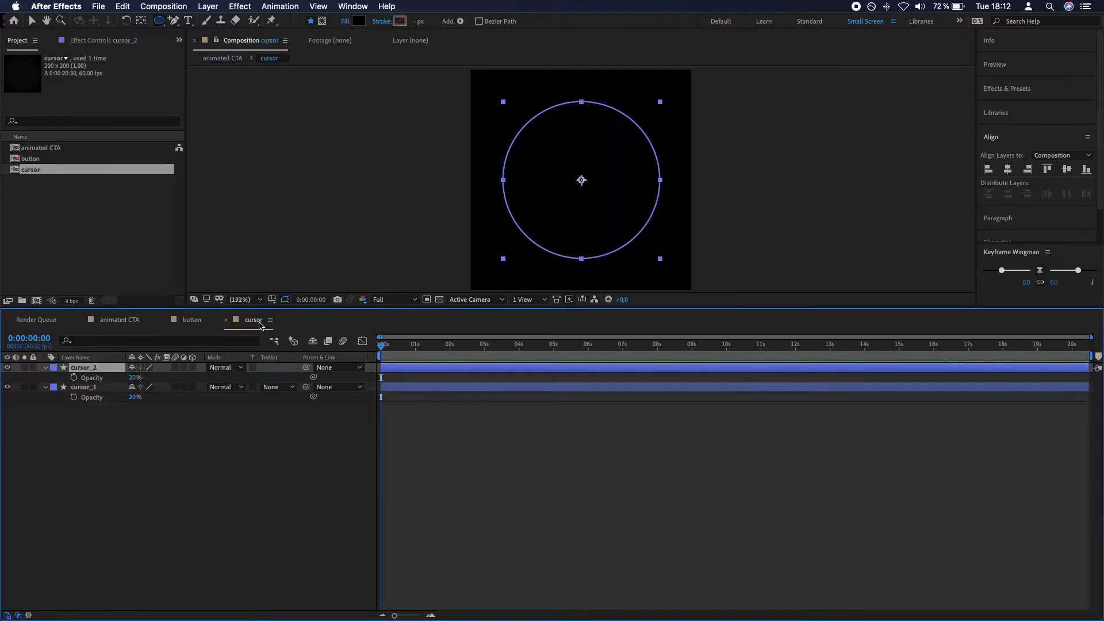
left_click(358, 22)
type("FFFFFF")
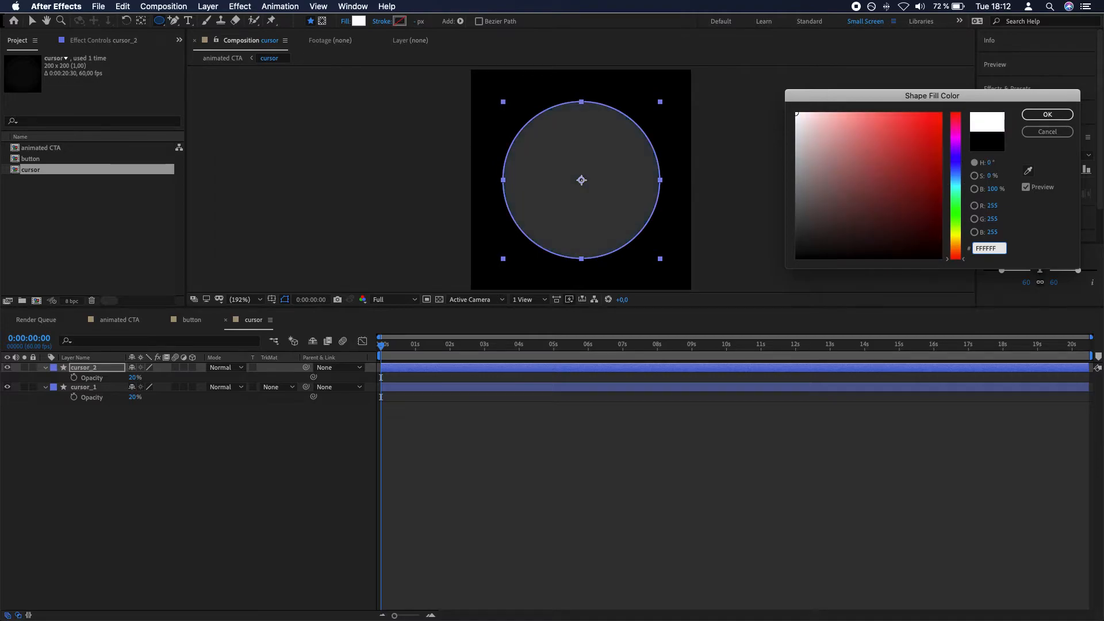
key("Return")
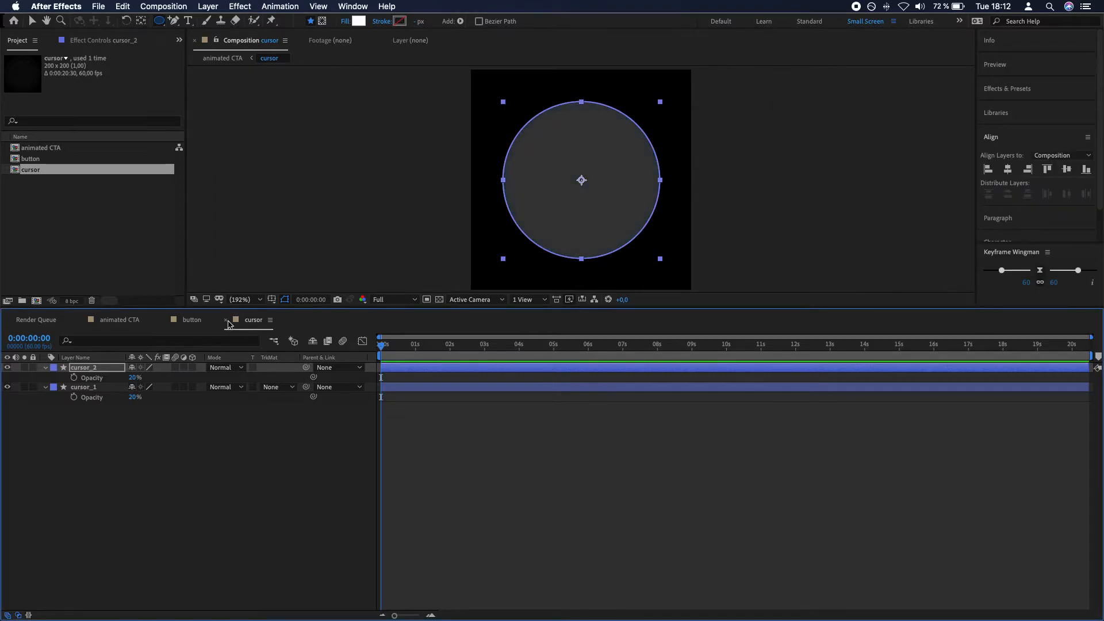
left_click(118, 320)
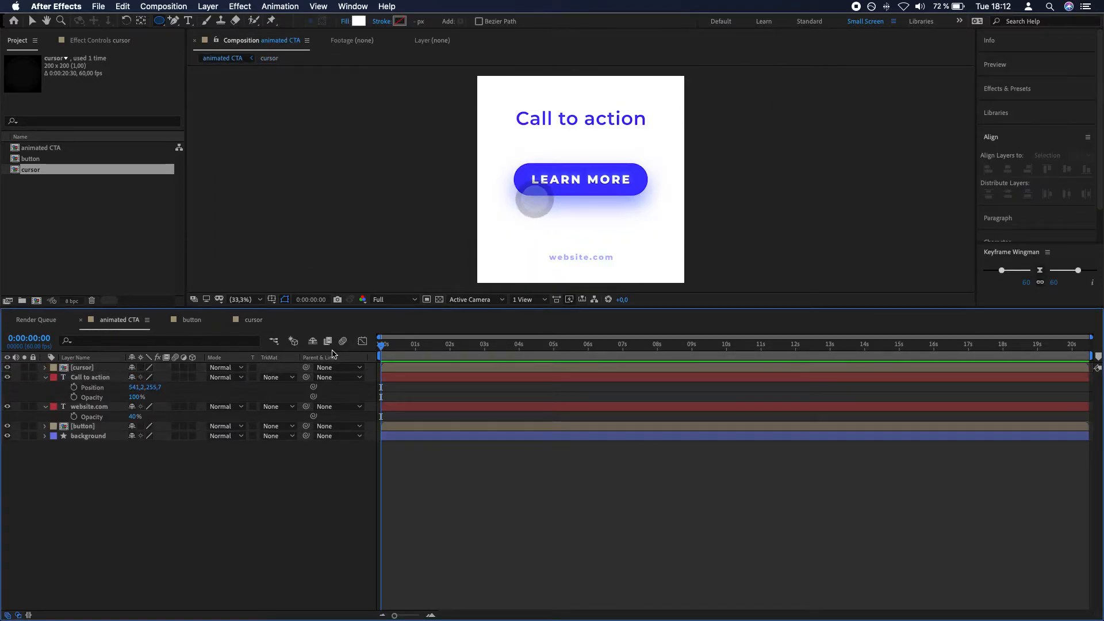
Step: Set the cursor_1 layer's opacity to 40% and check the cursor in the animated CTA composition
left_click(247, 321)
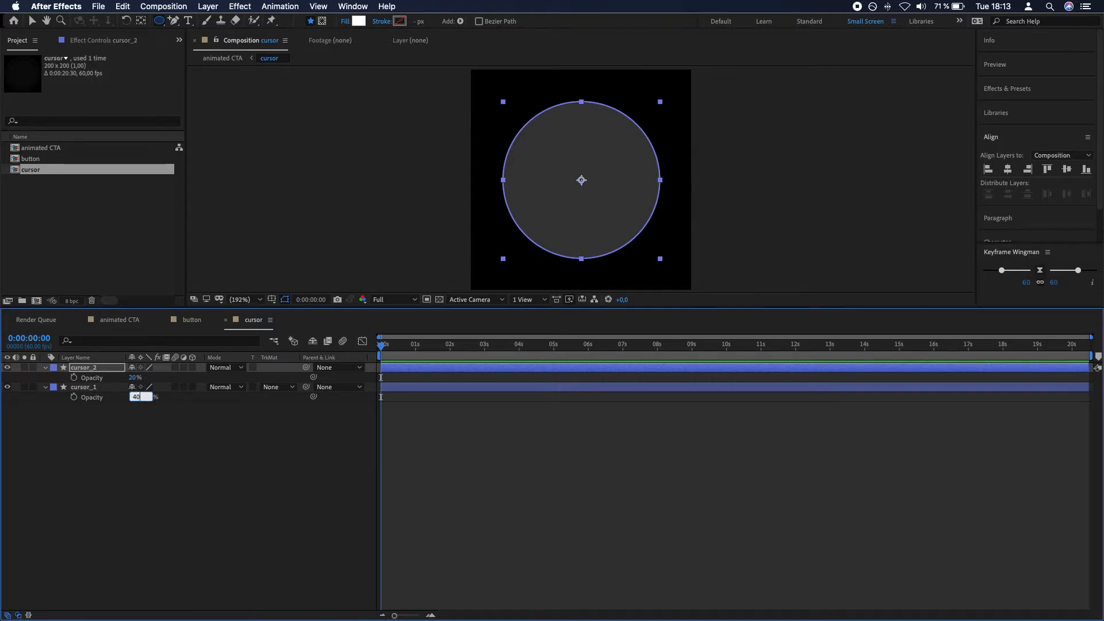
key("Return")
left_click(178, 461)
left_click(112, 320)
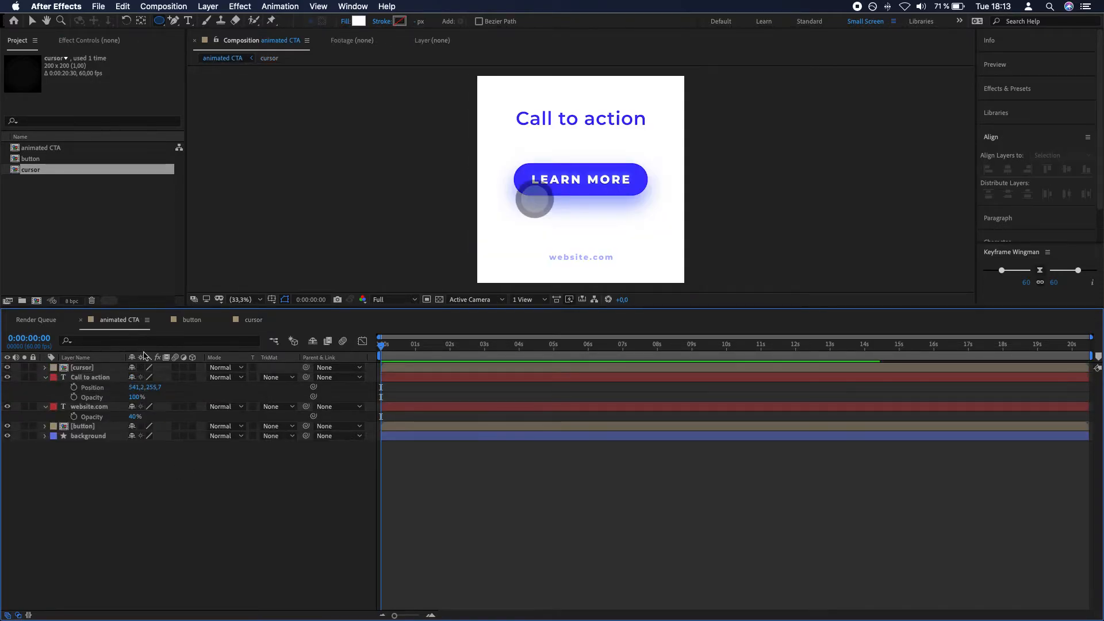
Step: Try lowering the website.com text layer's opacity to 30%, and undo the change
left_click(114, 409)
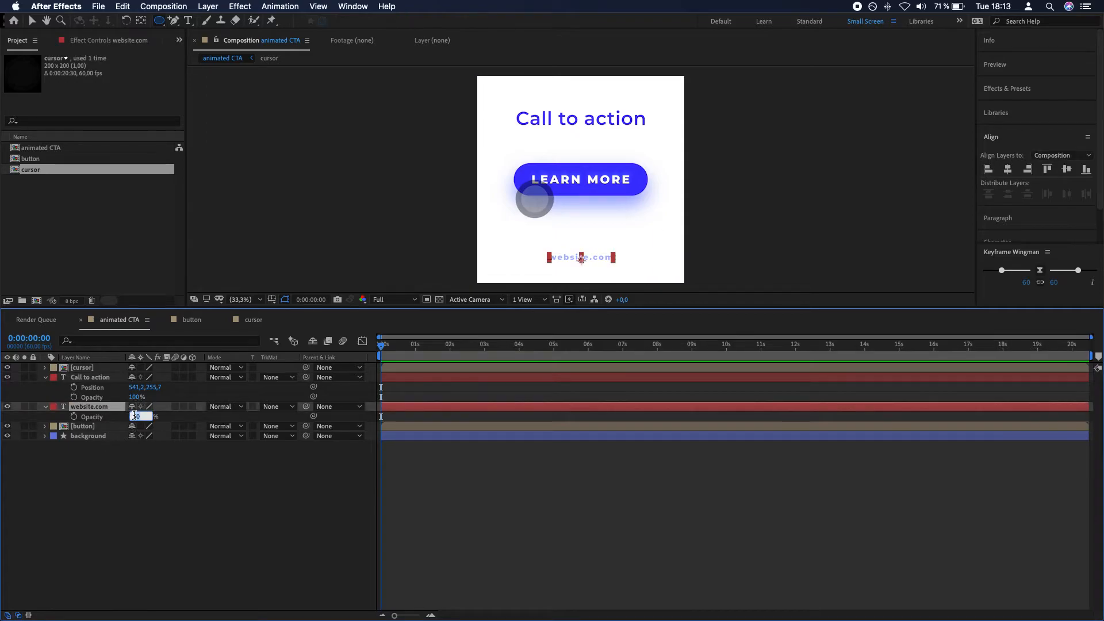
type("30")
key("Return")
left_click(167, 555)
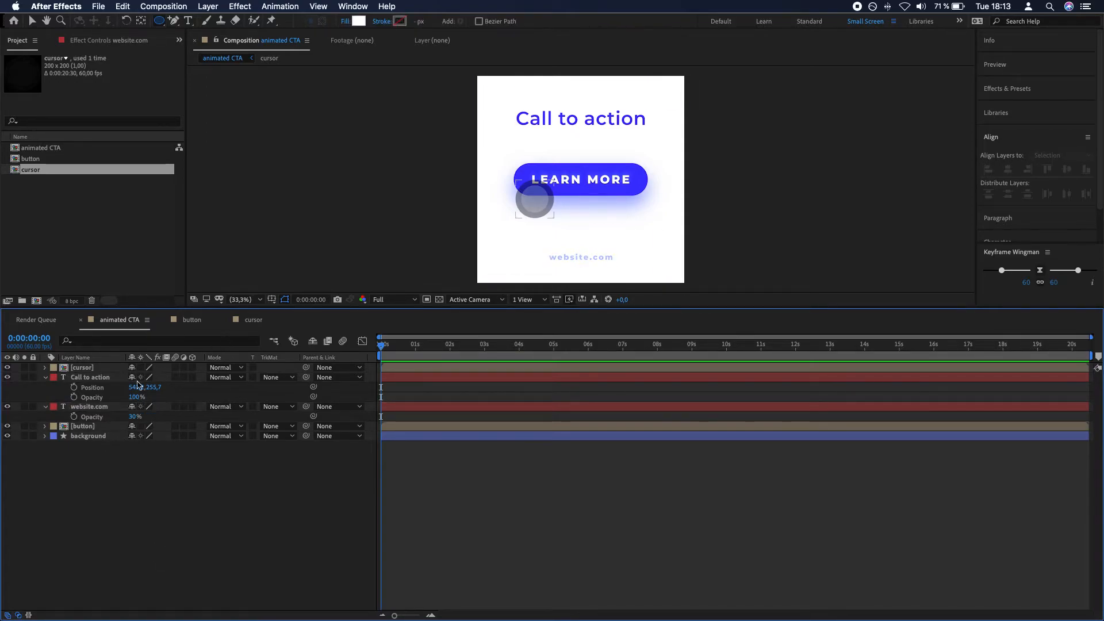
key("super+z")
Step: Reduce the cursor_1 layer's opacity to 30% and check the cursor in the animated CTA composition
left_click(254, 320)
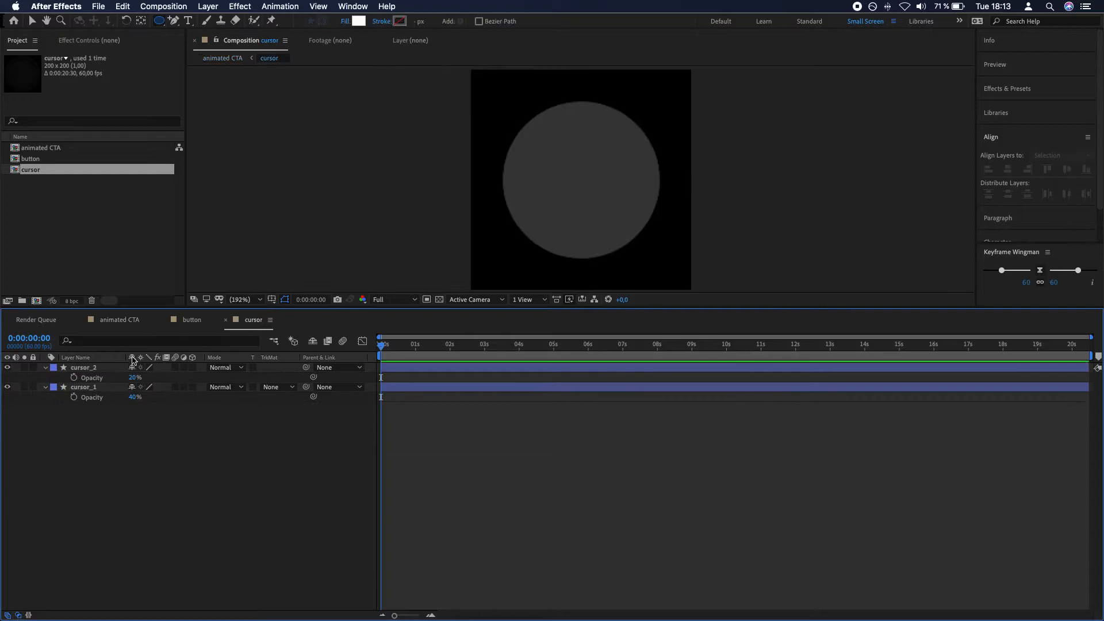
left_click(135, 398)
type("30")
key("Return")
left_click(148, 427)
left_click(110, 320)
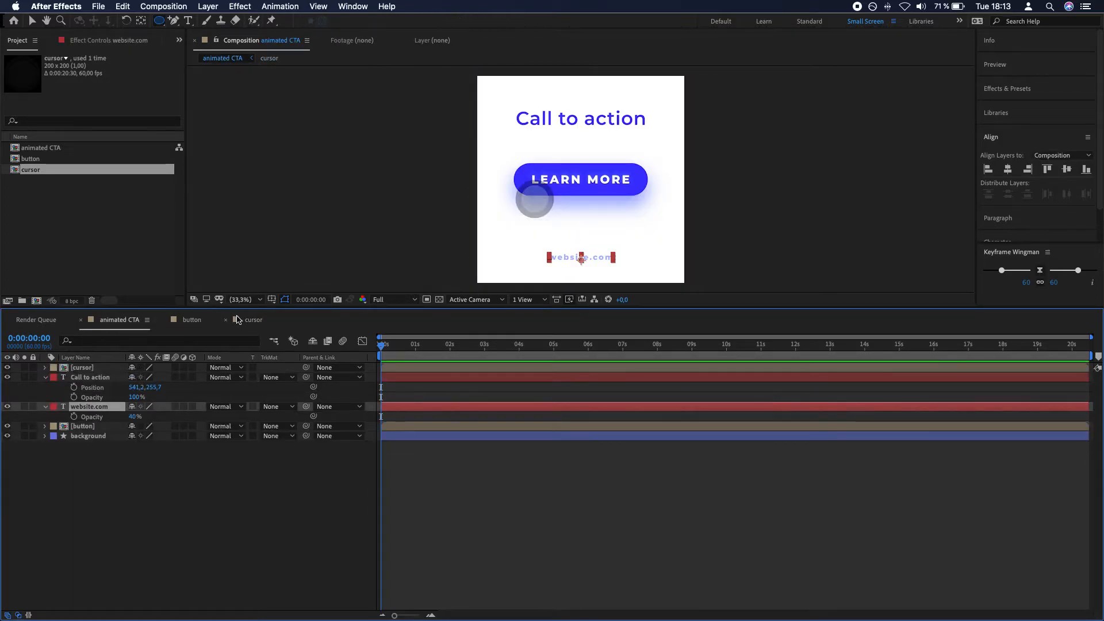
Step: Set the cursor_1 layer's opacity in the cursor composition to 25%
left_click(245, 321)
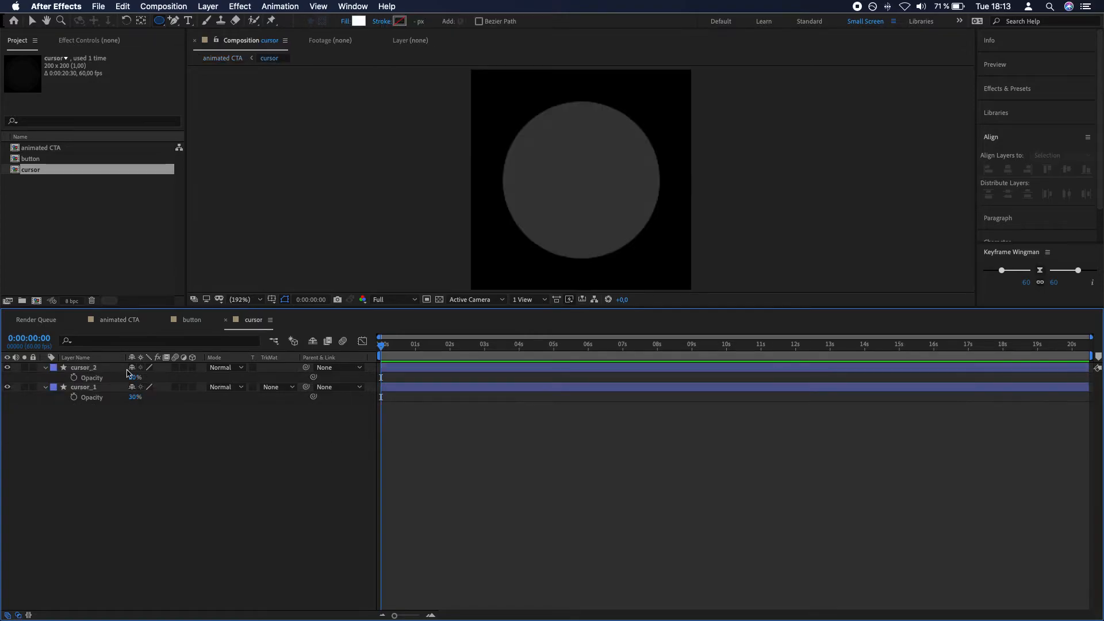
left_click(134, 397)
type("25")
key("Return")
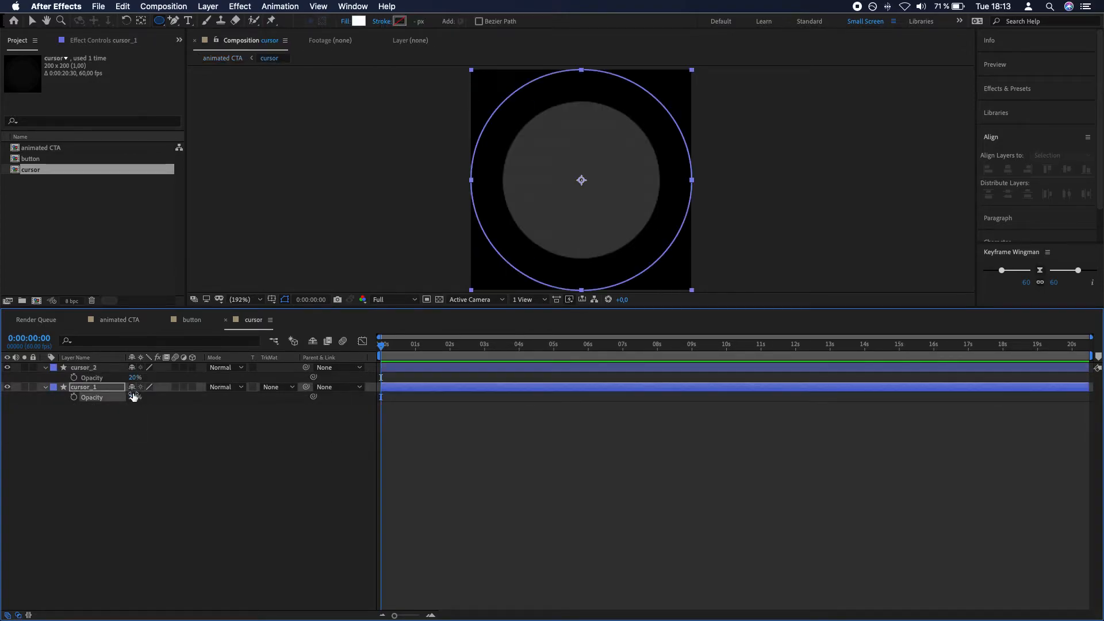
Step: Raise the cursor_2 layer's opacity to 40% and return to the animated CTA composition
left_click(134, 378)
type("40")
key("Return")
left_click(119, 322)
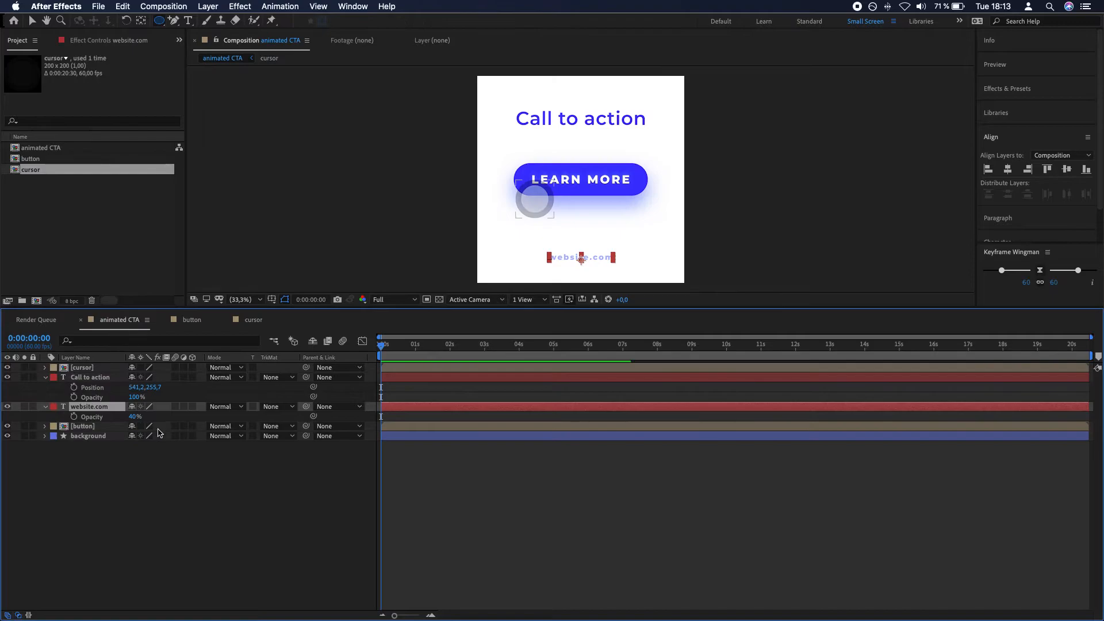
left_click(167, 468)
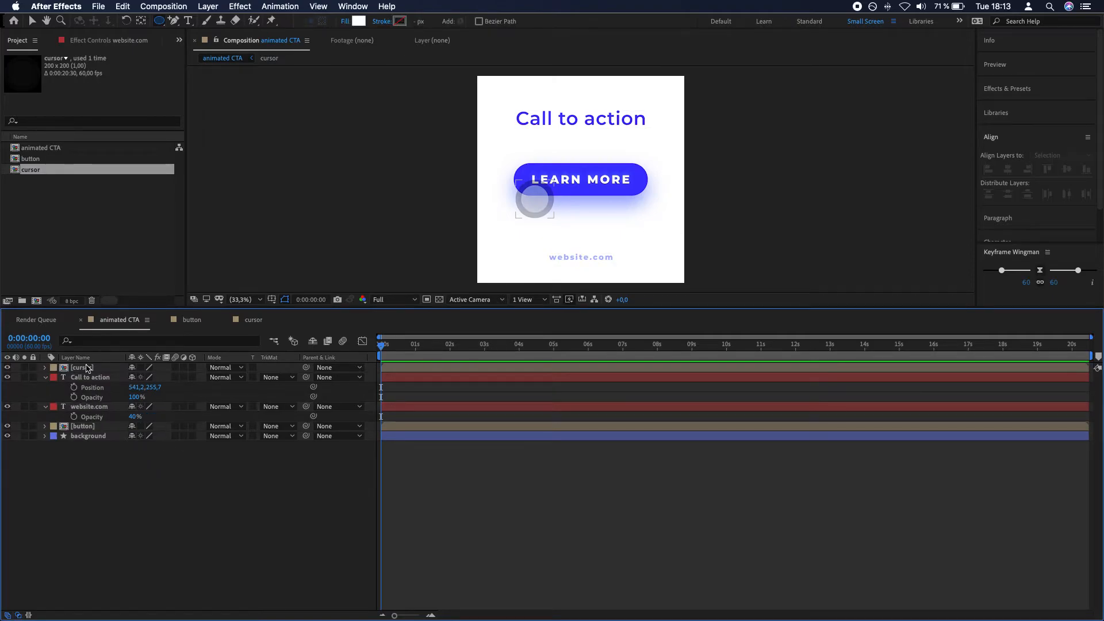
Step: Enable motion blur for all five layers, from cursor to background, and for the animated CTA composition
left_click(87, 369)
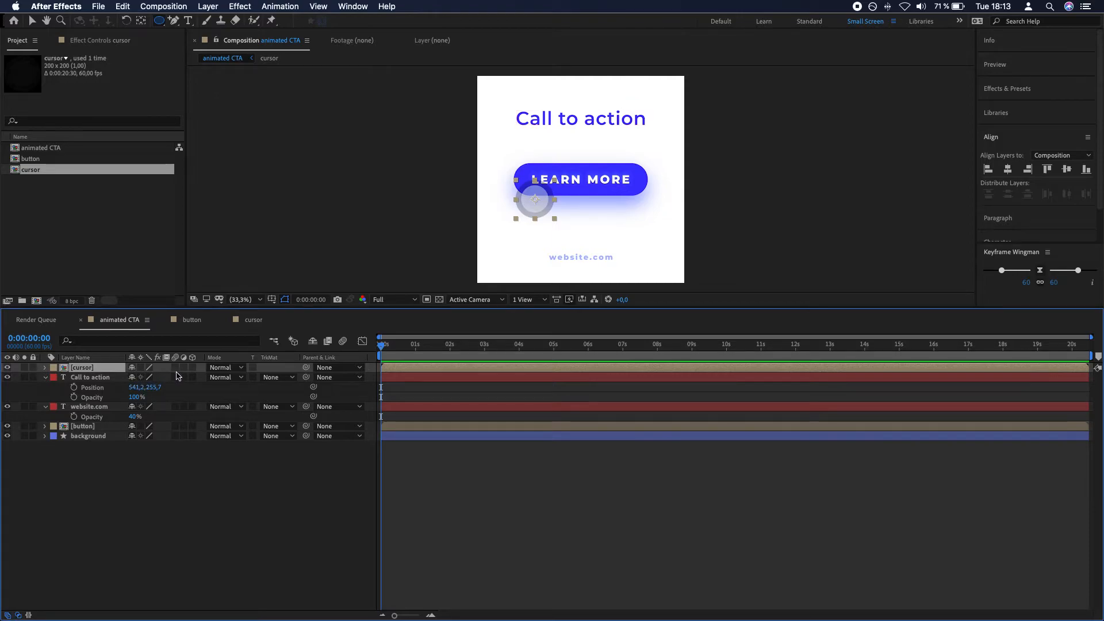
left_click(75, 435, "shift")
left_click(175, 435)
left_click(157, 457)
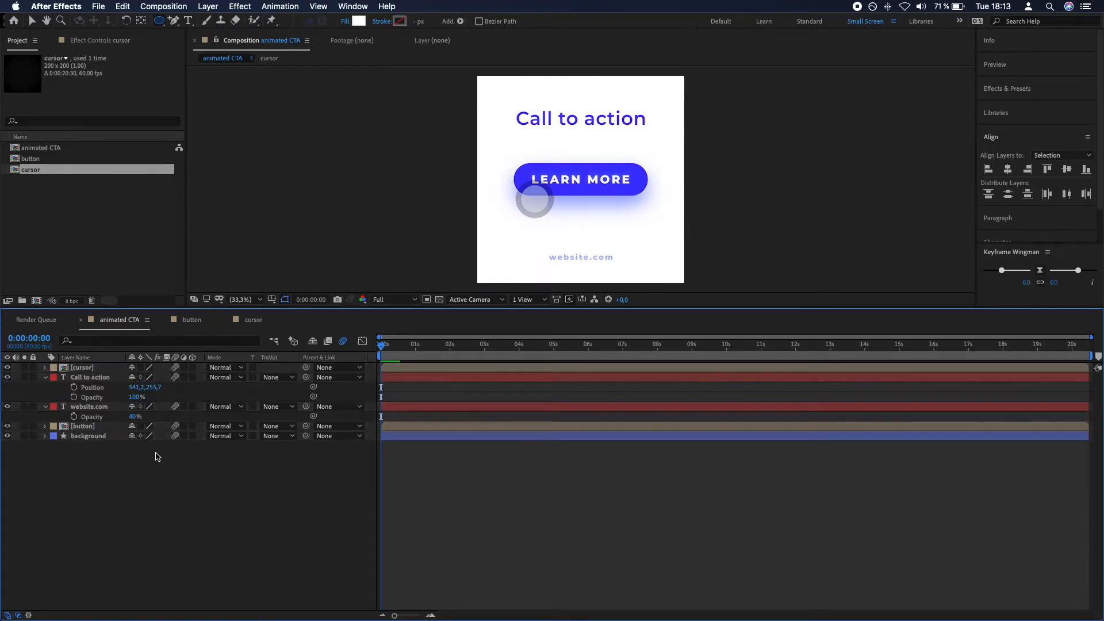
Step: Move the cursor layer outside the canvas beyond its lower-right edge, to position 1208, 980
left_click(104, 368)
key("p")
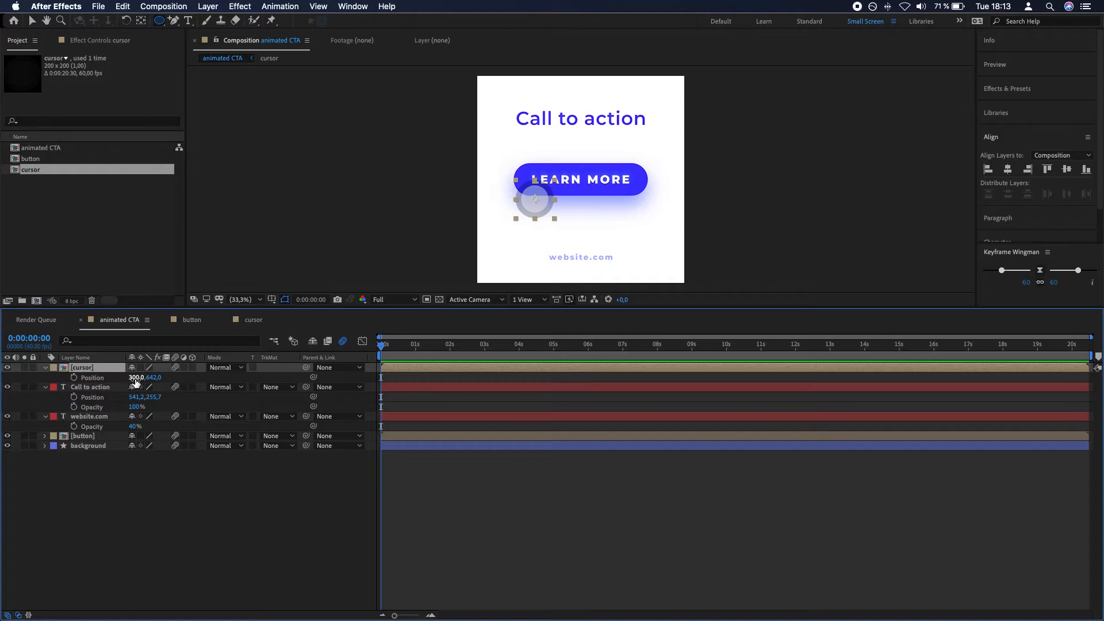
left_click_drag(136, 383, 690, 415)
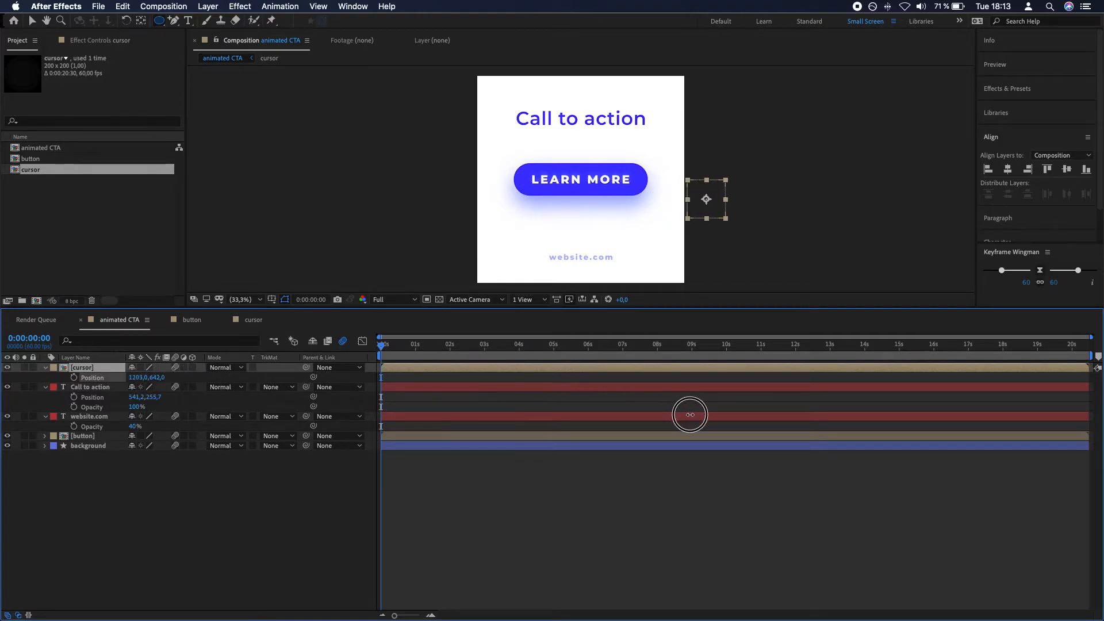
mouse_move(155, 377)
left_mouse_down()
mouse_move(338, 394)
mouse_move(325, 402)
left_mouse_up()
left_click(274, 518)
left_click(412, 368)
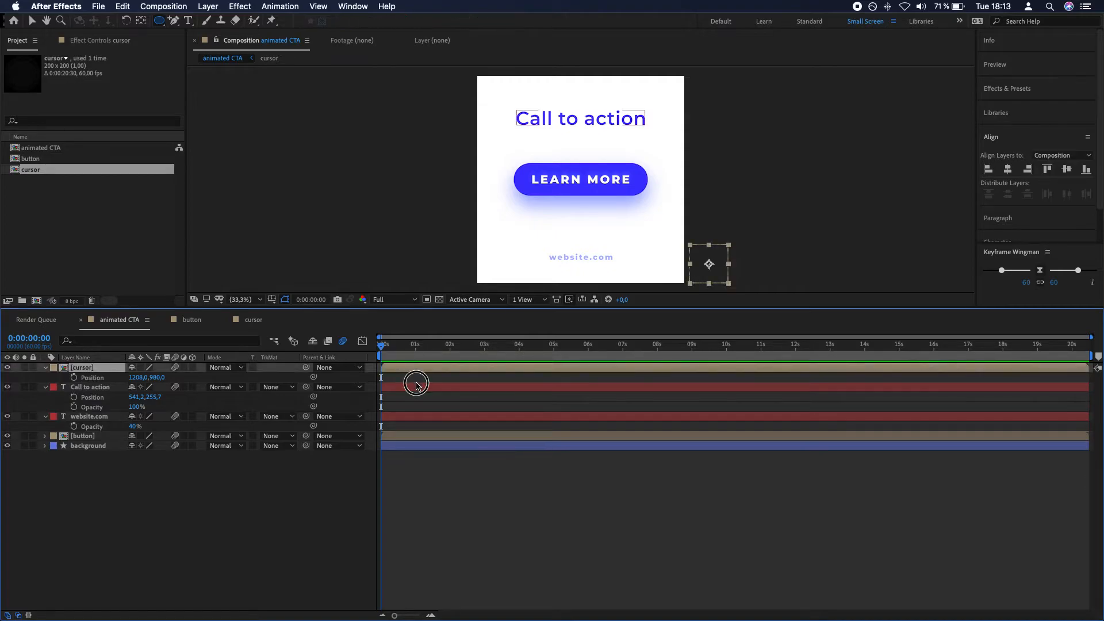
left_click(417, 387)
left_click(424, 418)
left_click(421, 388)
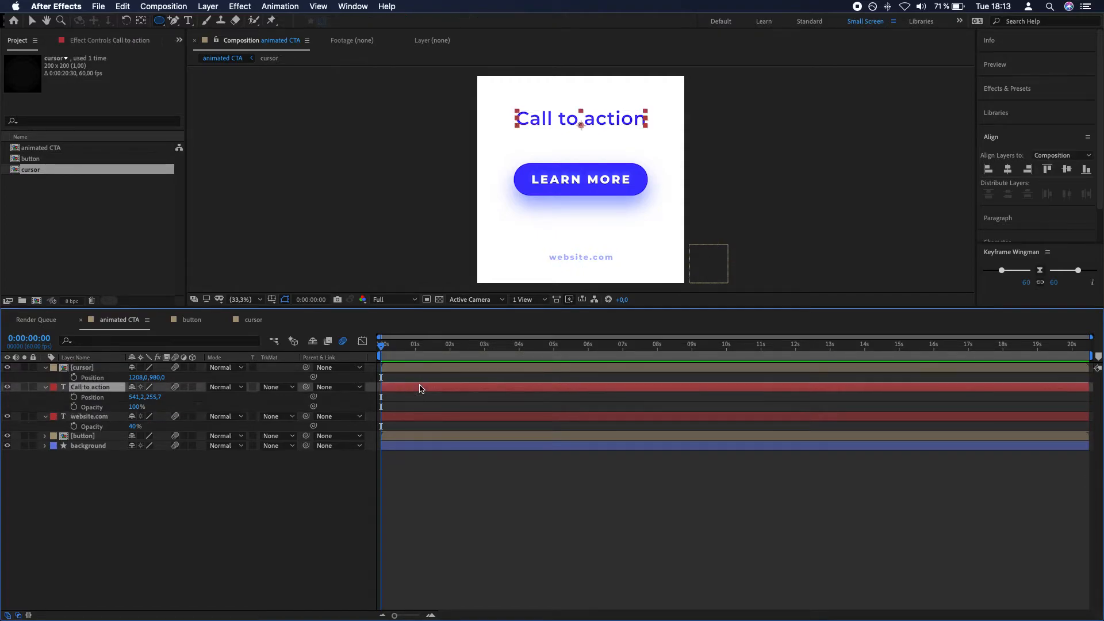
left_click(419, 418)
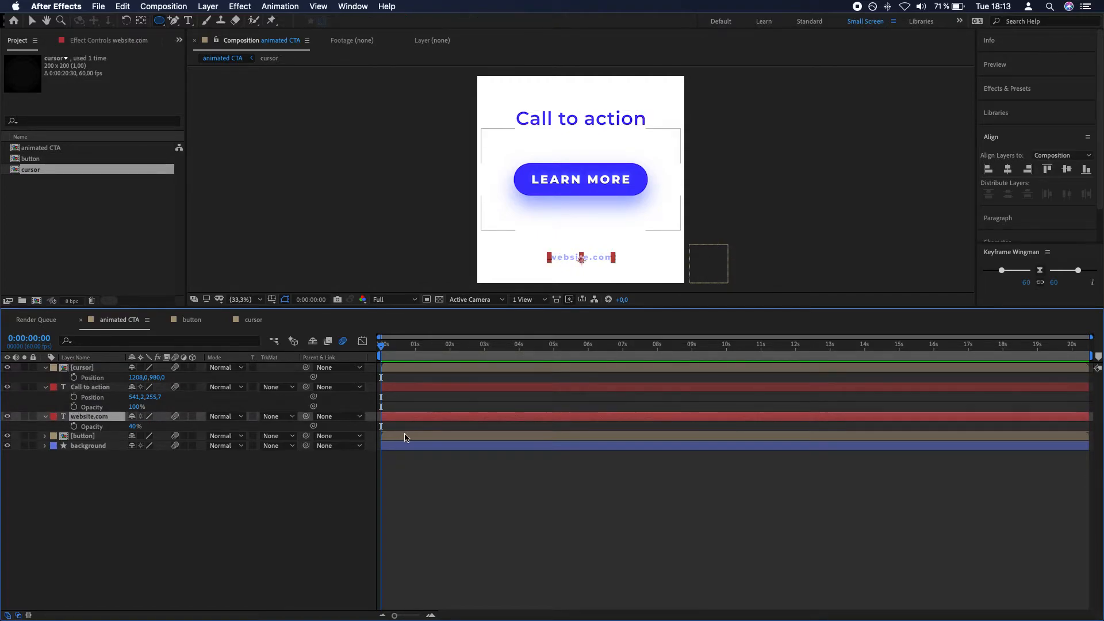
left_click(406, 440)
left_click(406, 373, "shift")
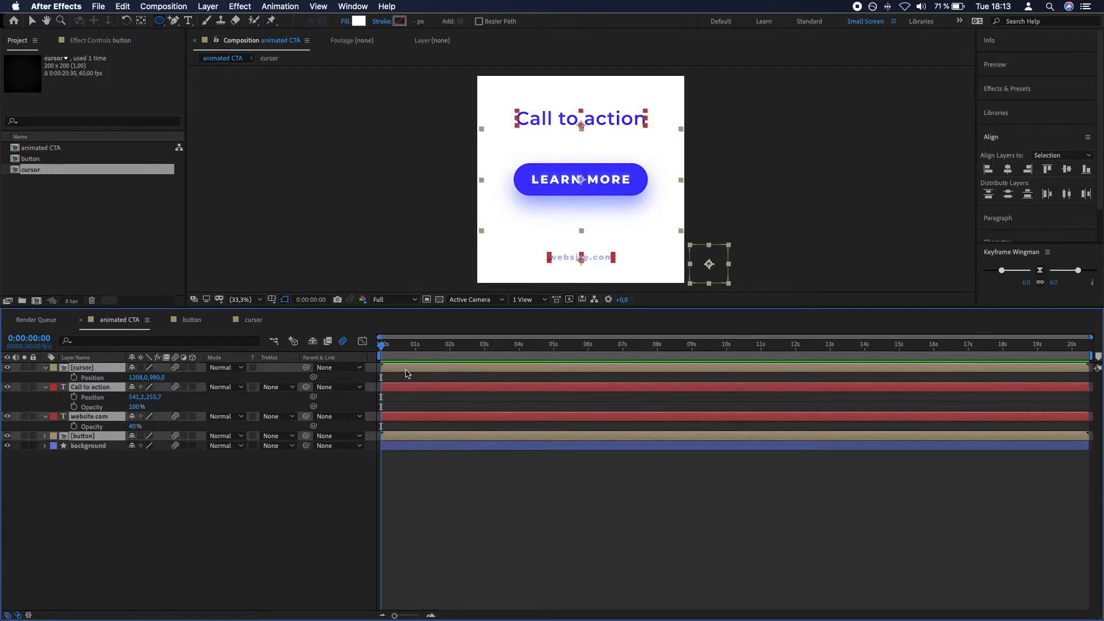
left_click(464, 514)
Step: Reveal the Position property of the Call to action, website.com and button layers together
left_click(413, 438)
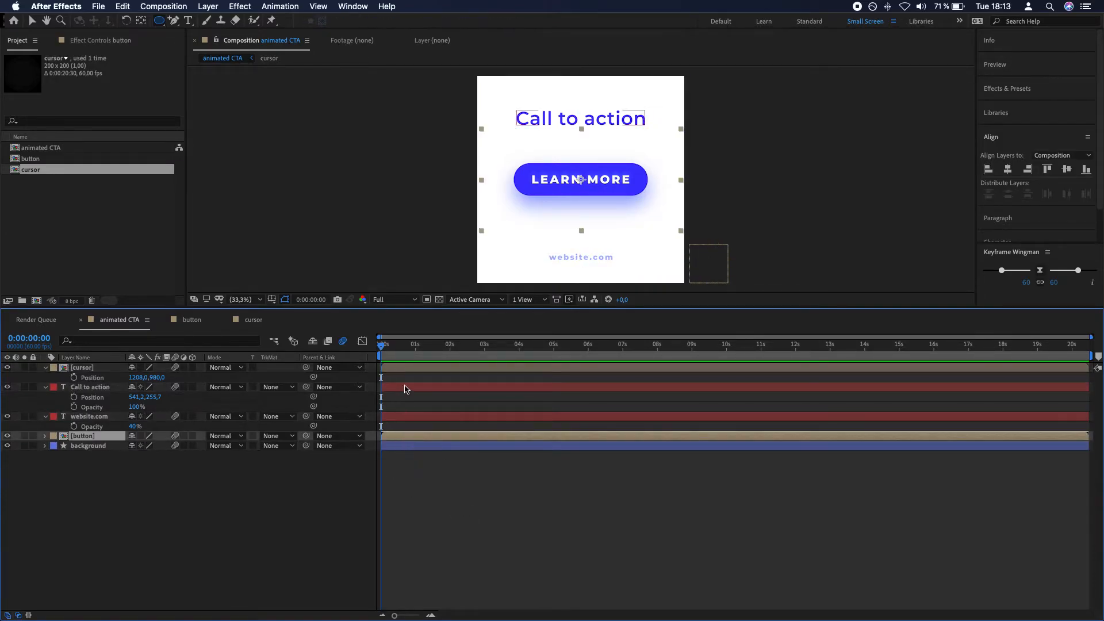
left_click(408, 389, "shift")
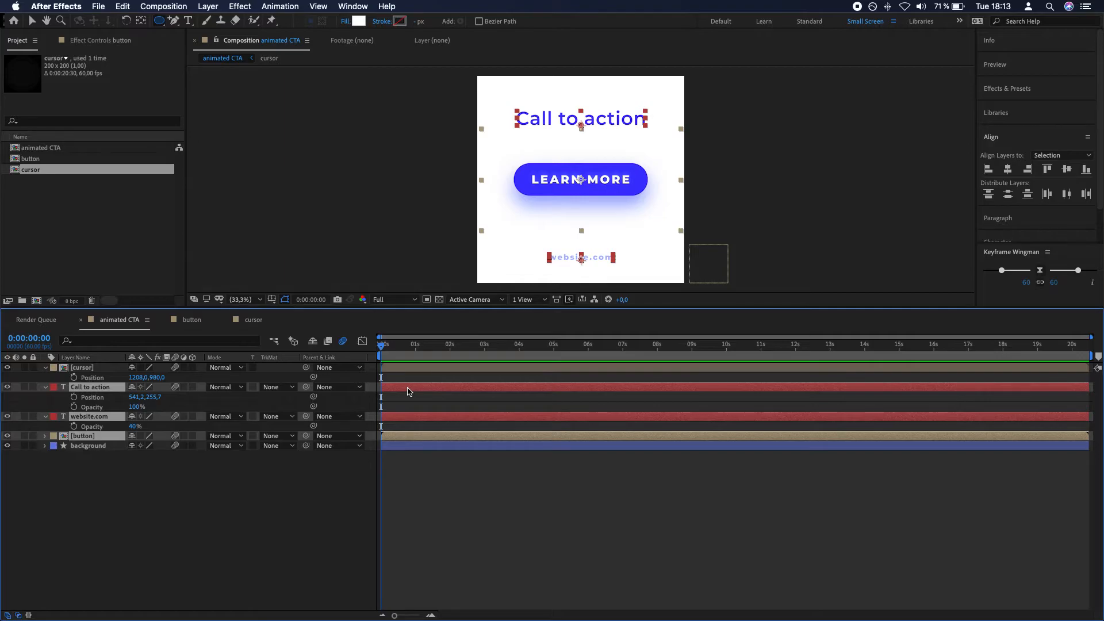
key("p")
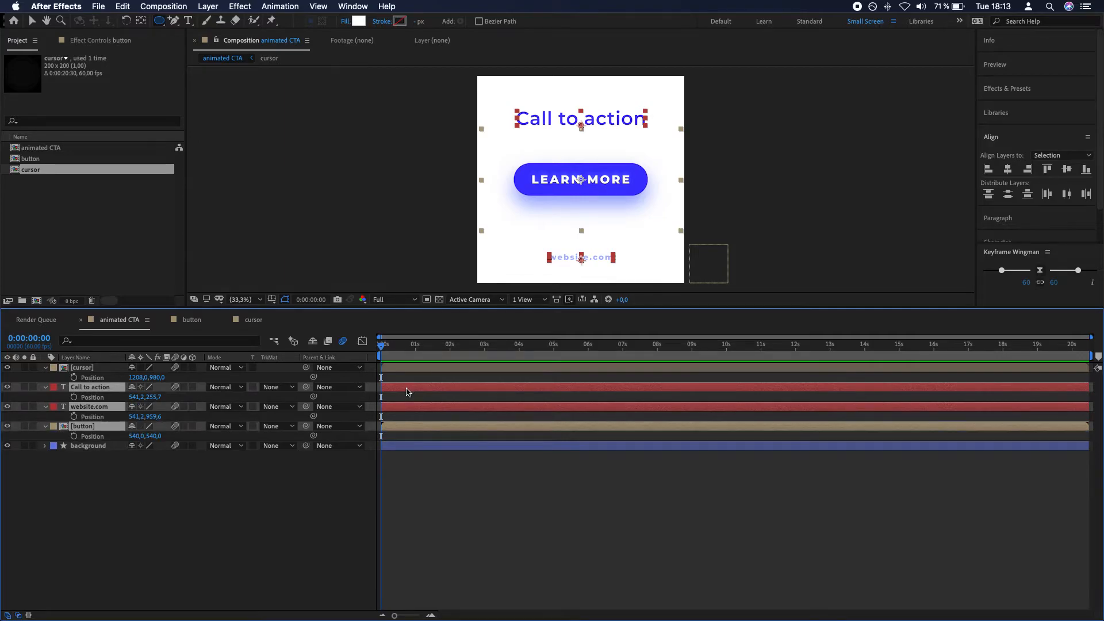
Step: Keyframe the heading, website.com and button positions at 0 and about 0.5 s, starting left of the canvas at X about -522
left_click(74, 397)
left_click(398, 348)
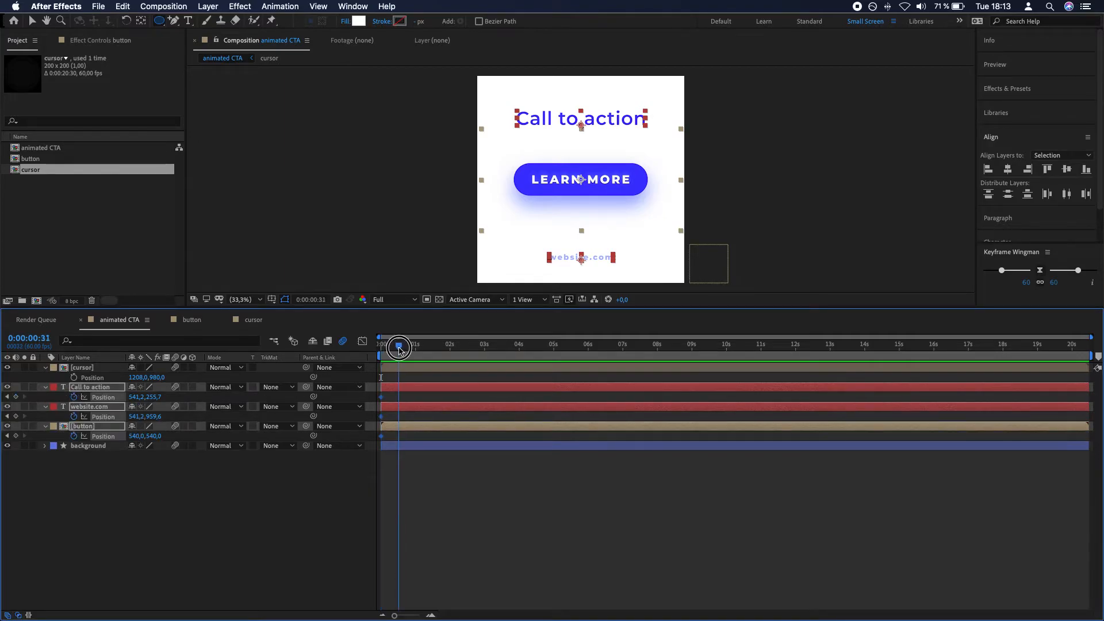
left_click(7, 397)
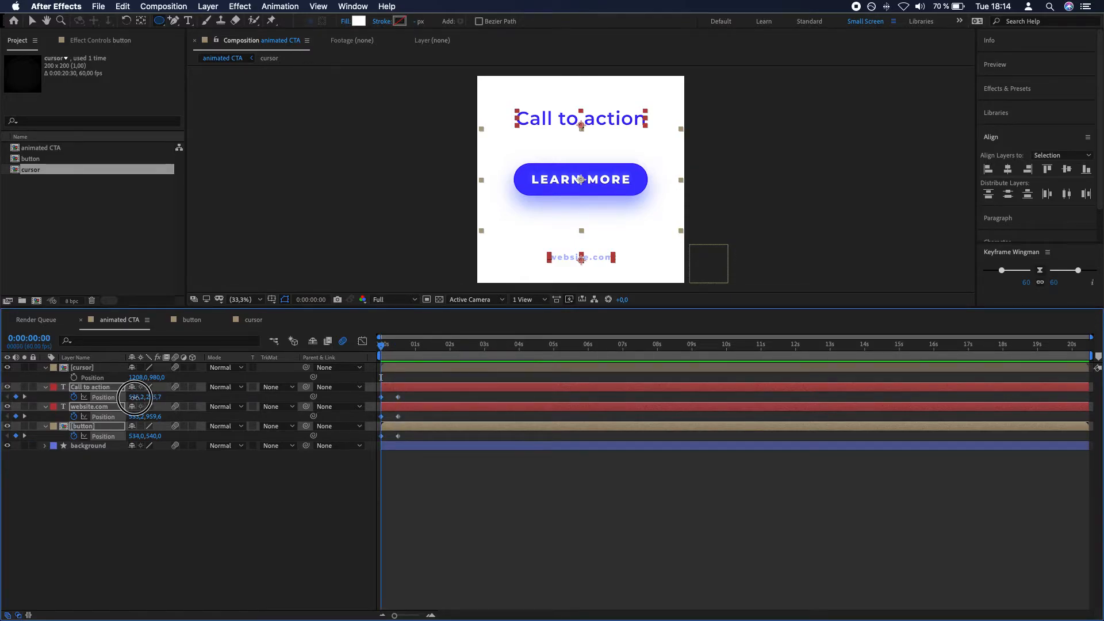
left_click_drag(137, 396, 72, 404)
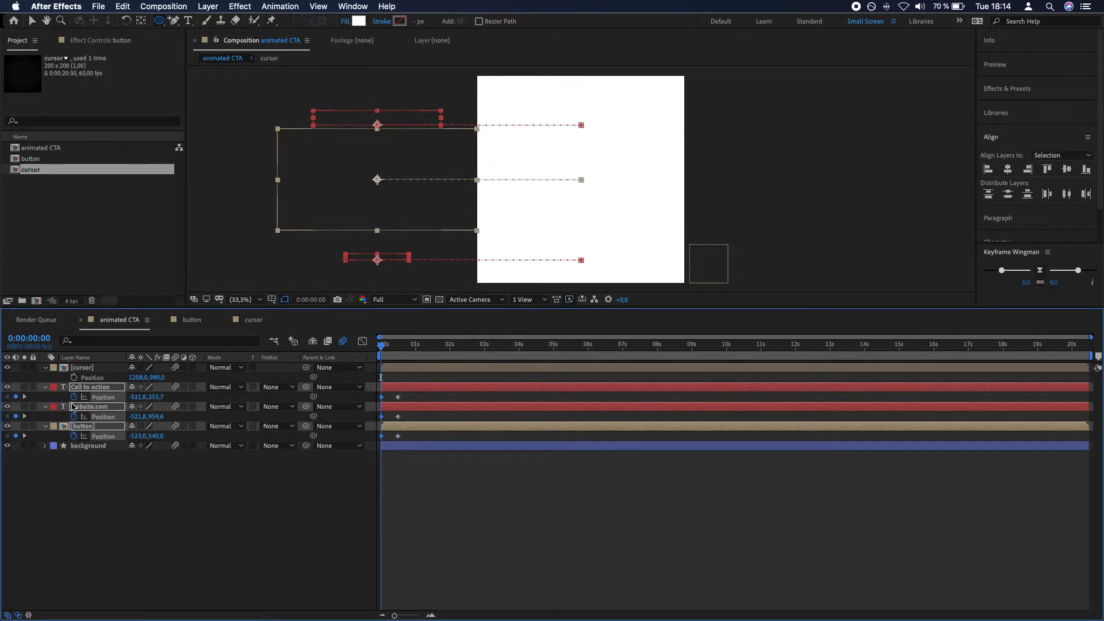
Step: Ease the three layers' position keyframes to 65 on both sides with Keyframe Wingman and preview the entrance
left_click(296, 475)
left_click_drag(409, 395, 368, 450)
left_click_drag(1001, 275, 999, 275)
left_click(673, 510)
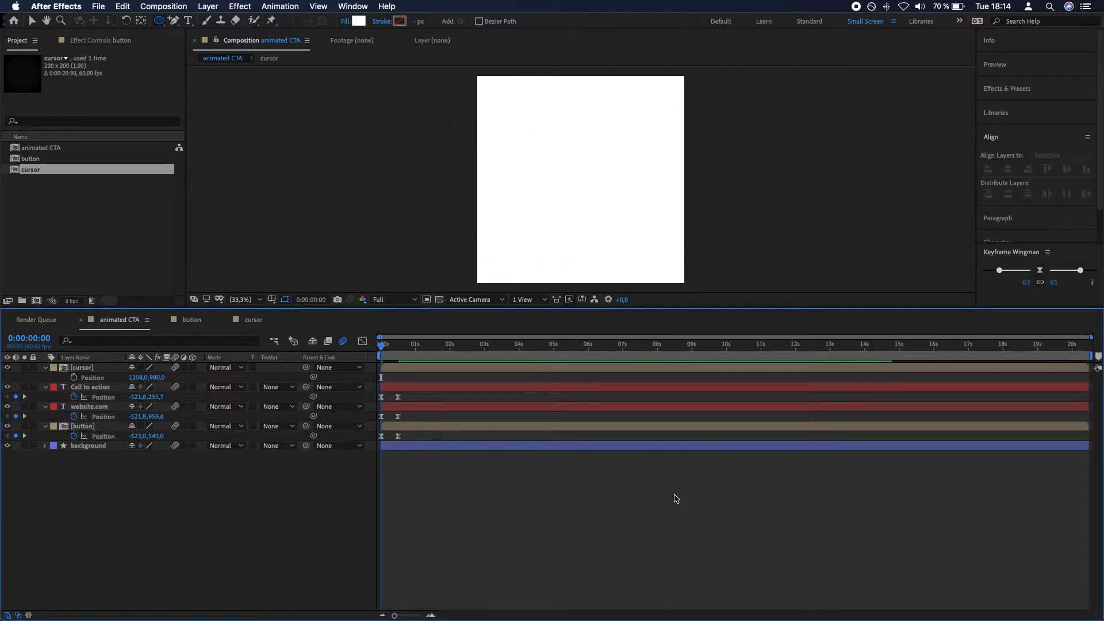
key("space")
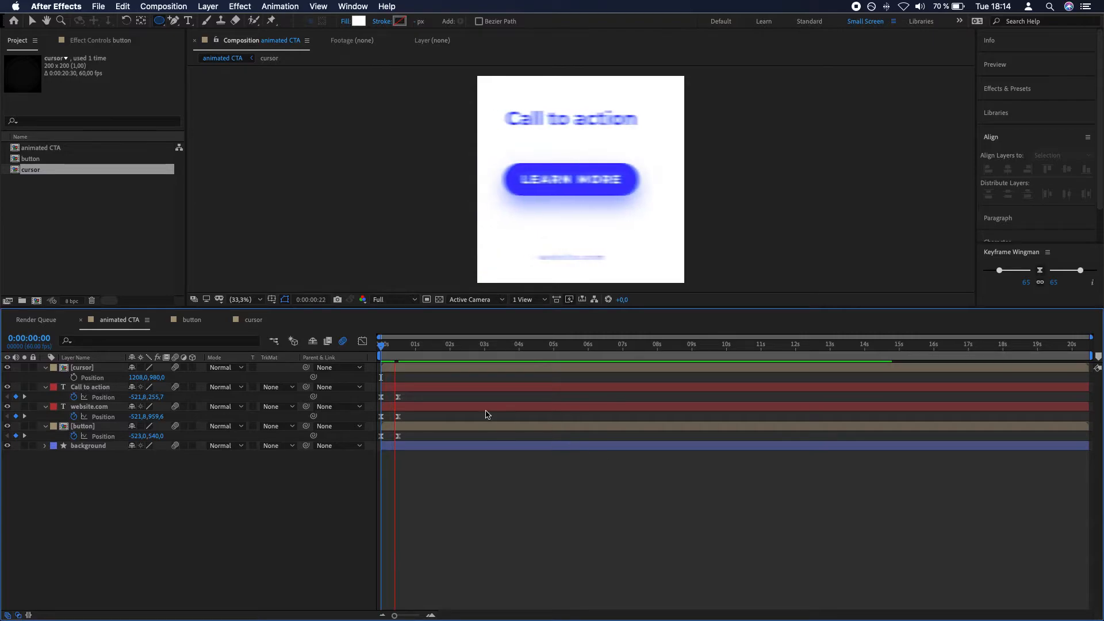
left_click(384, 357)
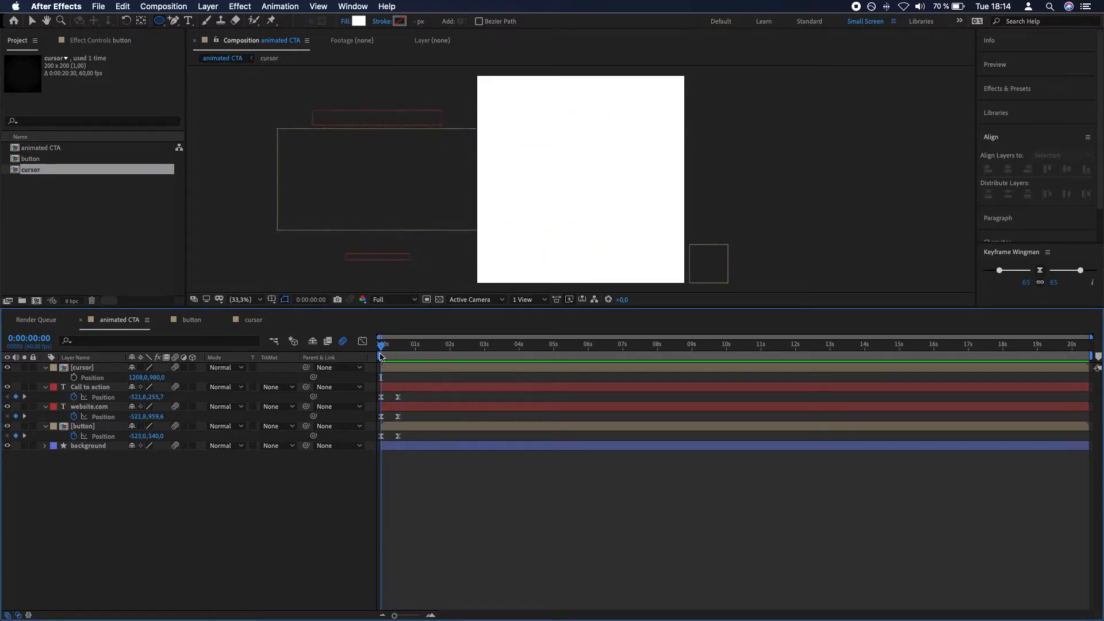
key("space")
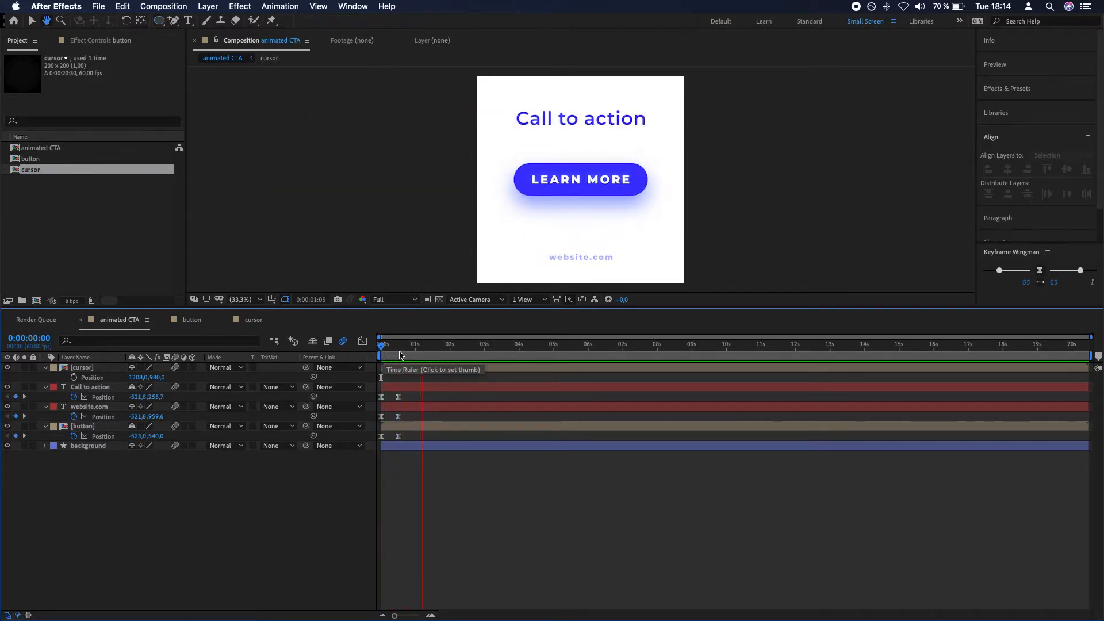
Step: Slow the entrance by moving the three layers' end position keyframes to about frame 47, and replay it
left_click(389, 349)
left_click_drag(388, 352, 382, 351)
left_click_drag(410, 395, 409, 438)
left_click(439, 515)
key("space")
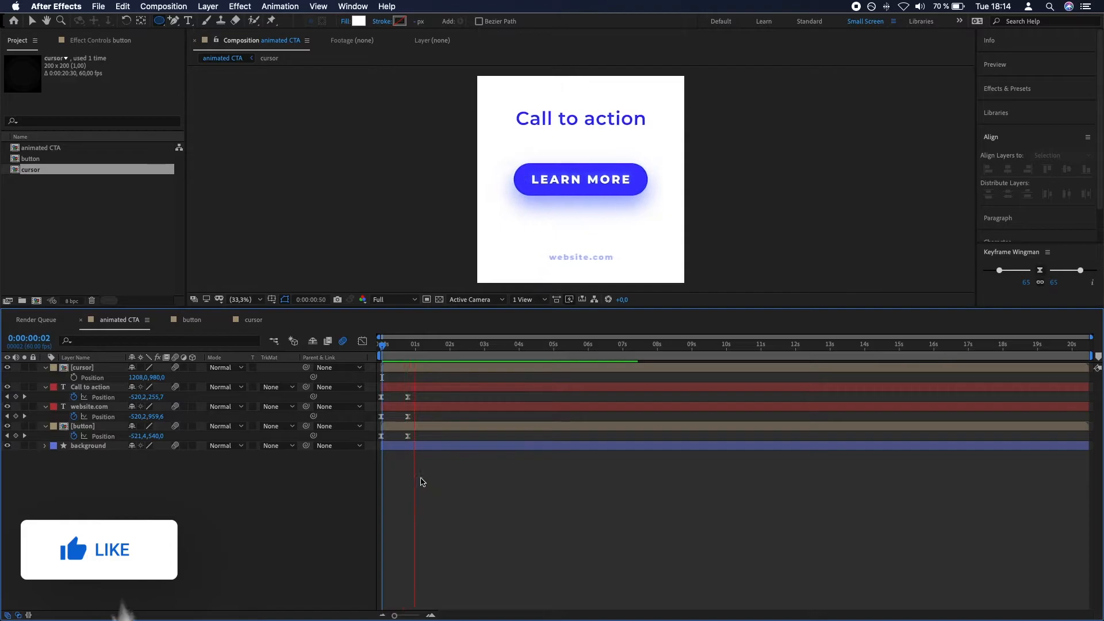
key("space")
Step: Stagger the entrance by shifting the button layer to start at frame 5 and the website.com layer at frame 10
scroll(381, 442, "up", 5)
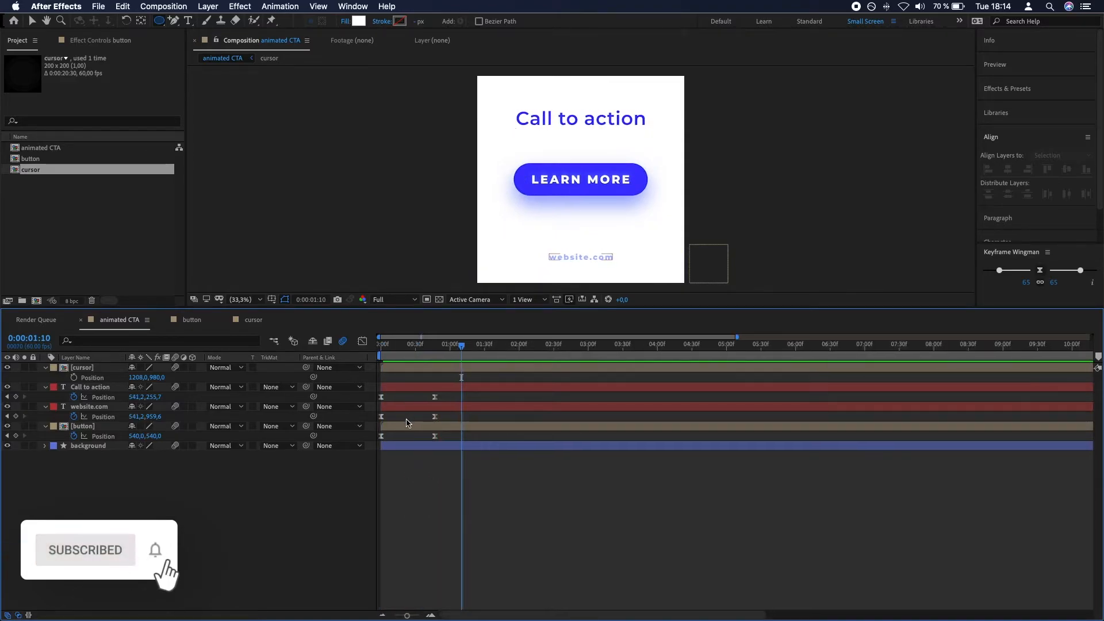
left_click(405, 410)
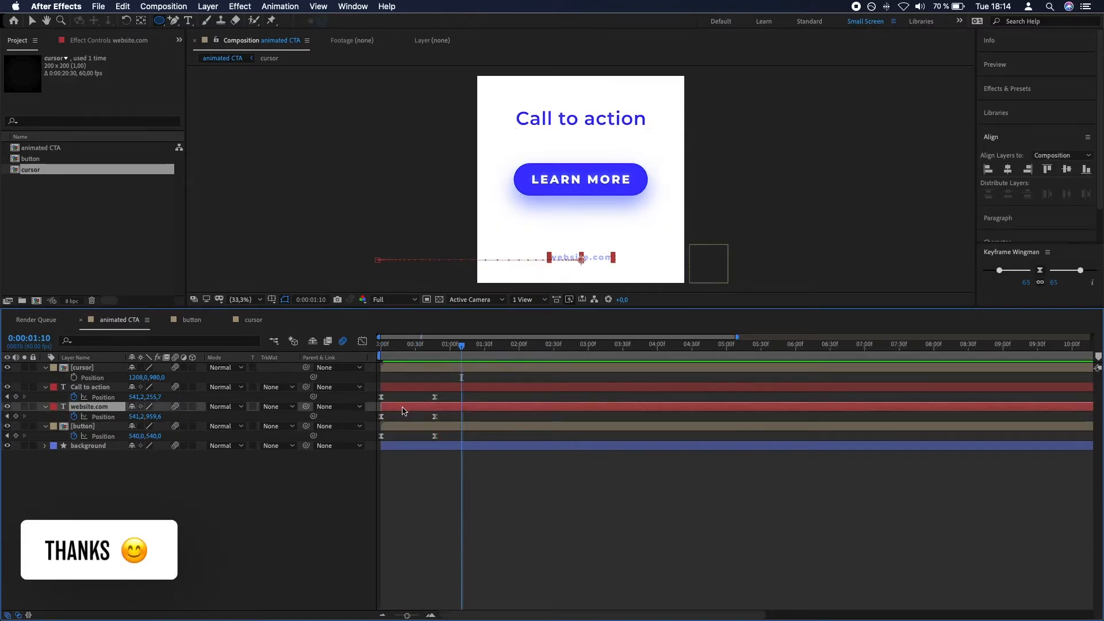
left_click(402, 426)
left_click(392, 346)
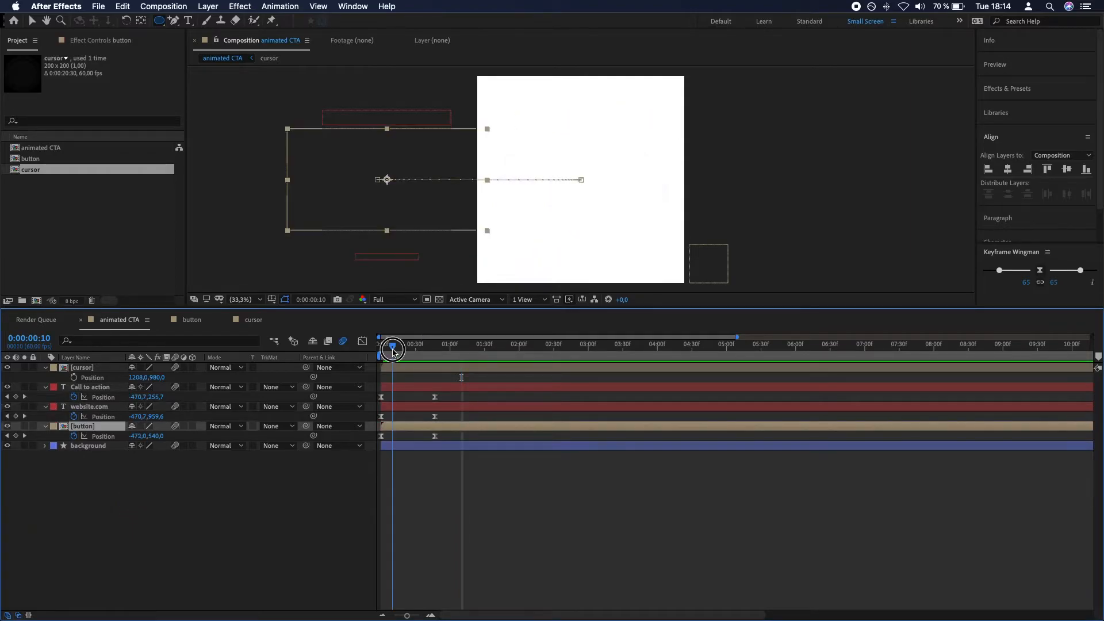
left_click_drag(393, 350, 387, 347)
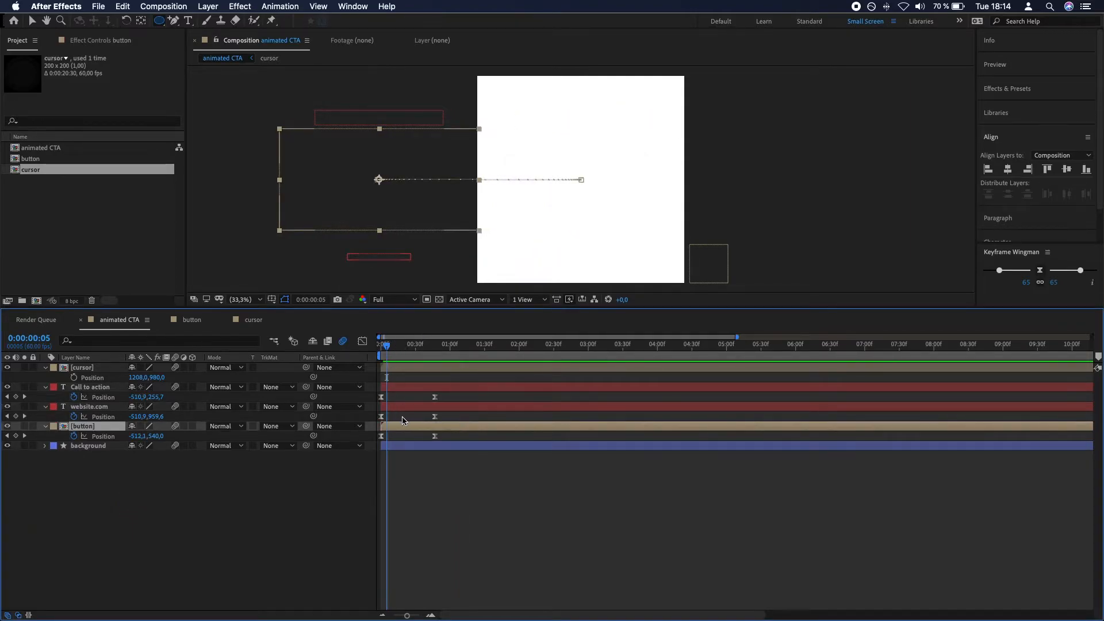
left_click_drag(403, 426, 407, 426)
scroll(388, 434, "up", 3)
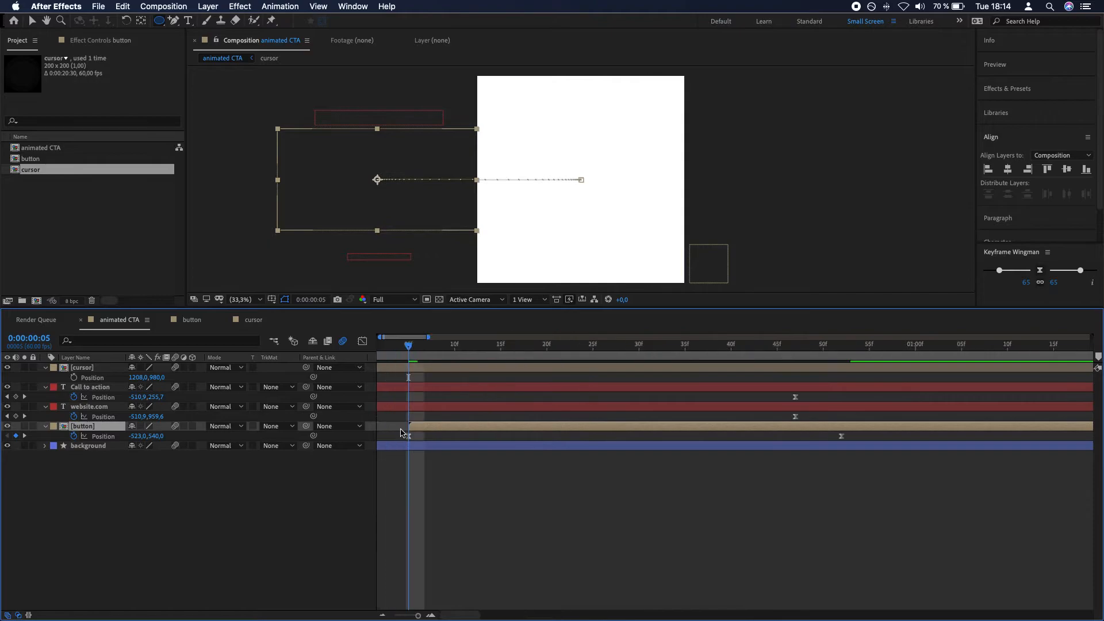
scroll(414, 397, "left", 1)
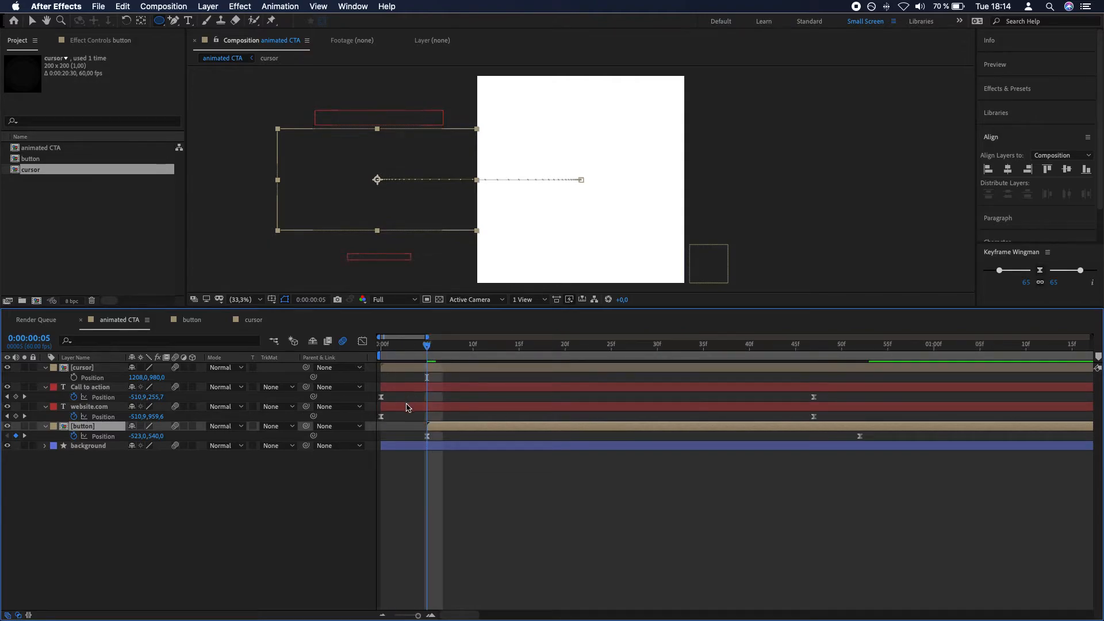
left_click_drag(406, 407, 493, 406)
Step: Play back the staggered entrance from the start of the composition
left_click_drag(437, 347, 370, 360)
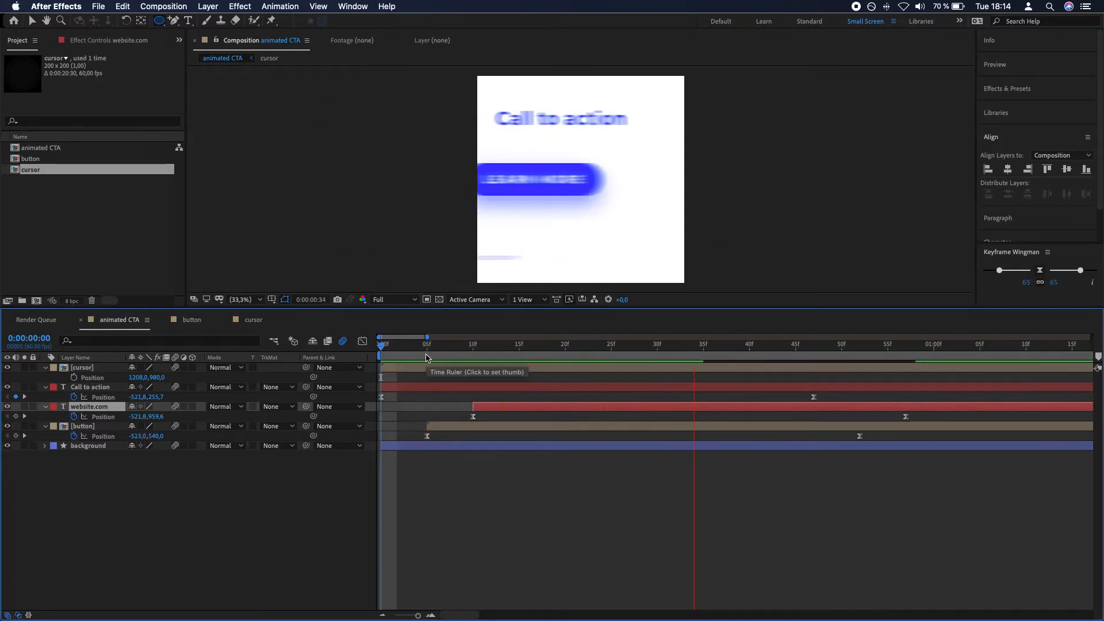
key("space")
left_click_drag(443, 349, 371, 351)
Step: Lower the composition preview resolution to Third and replay the entrance from the first frame
scroll(438, 357, "down", 5)
left_click(395, 300)
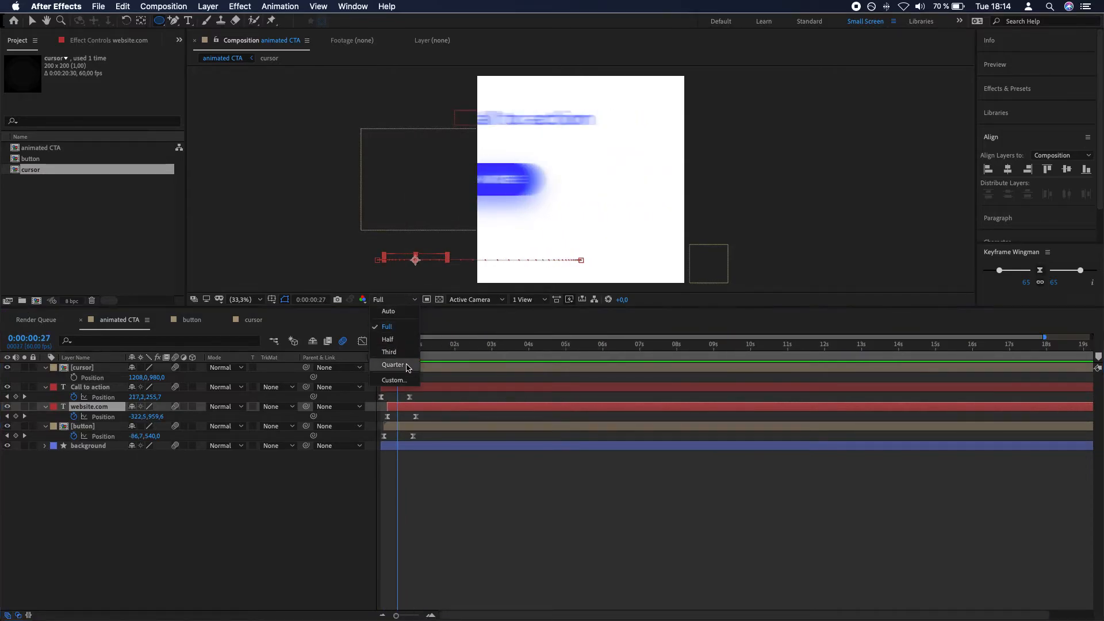
left_click(410, 354)
left_click_drag(428, 349, 372, 351)
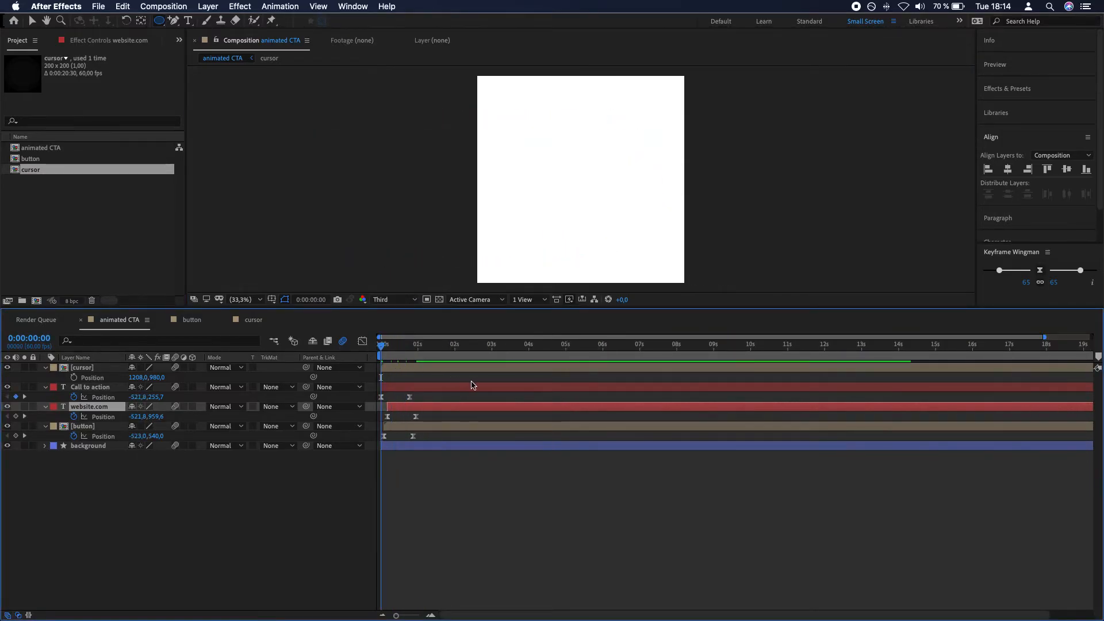
key("space")
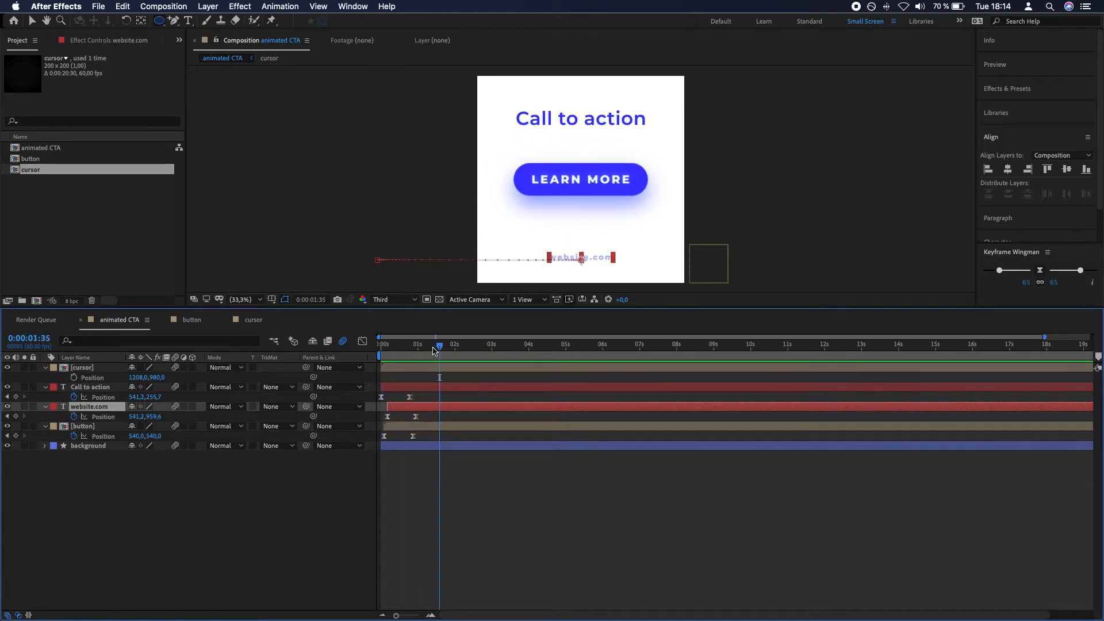
left_click_drag(439, 349, 370, 360)
key("space")
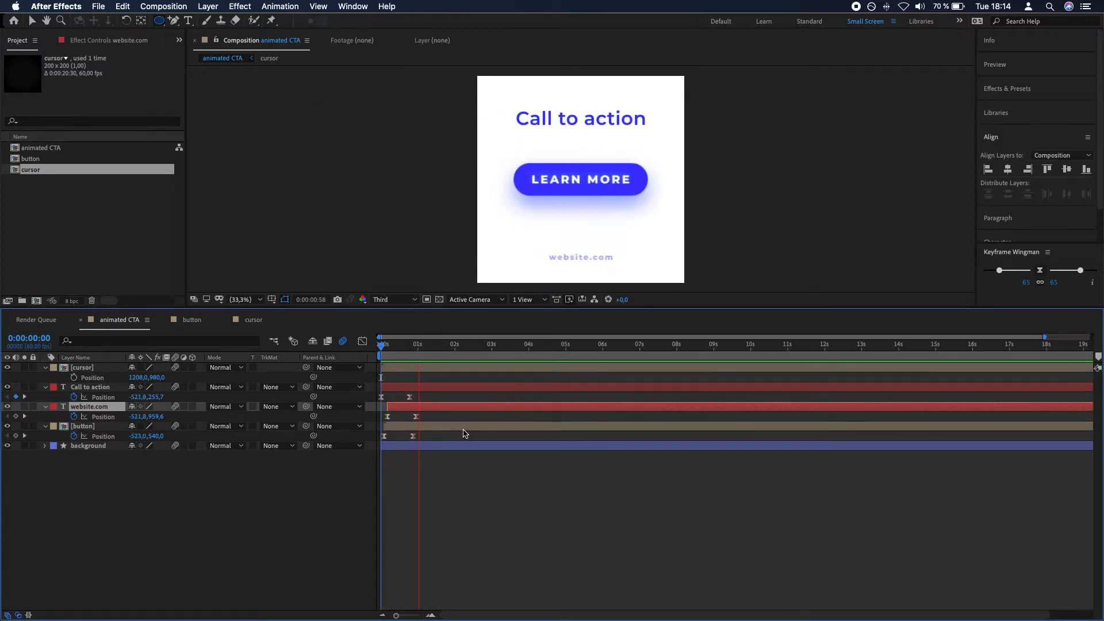
left_click(523, 488)
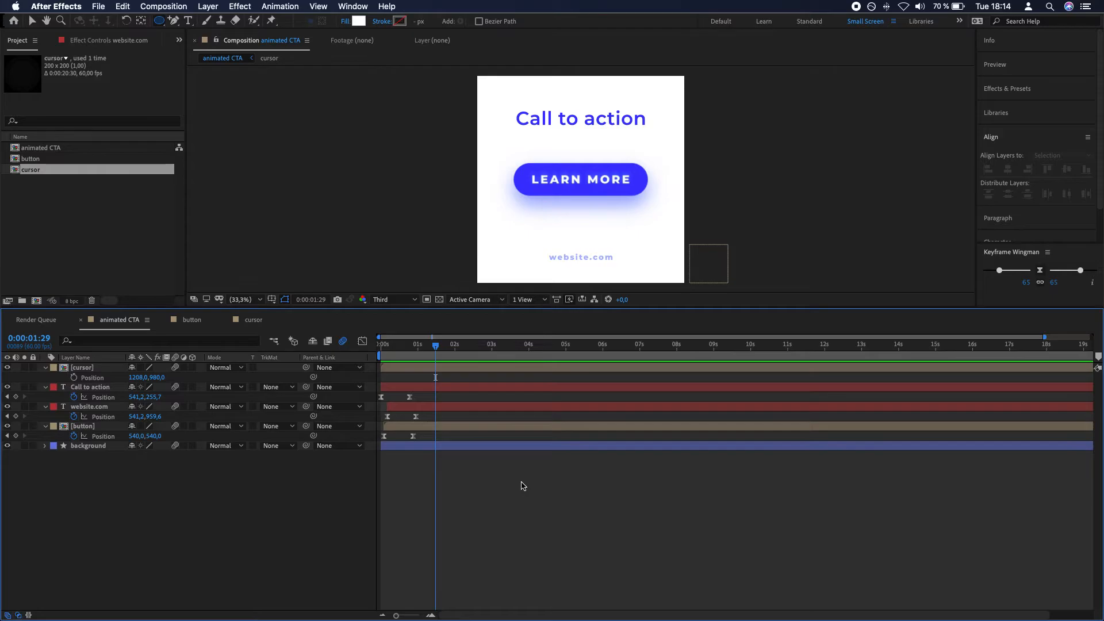
Step: Move the cursor layer outside the canvas beyond its lower-left corner, to position -106, 1180
left_click(452, 368)
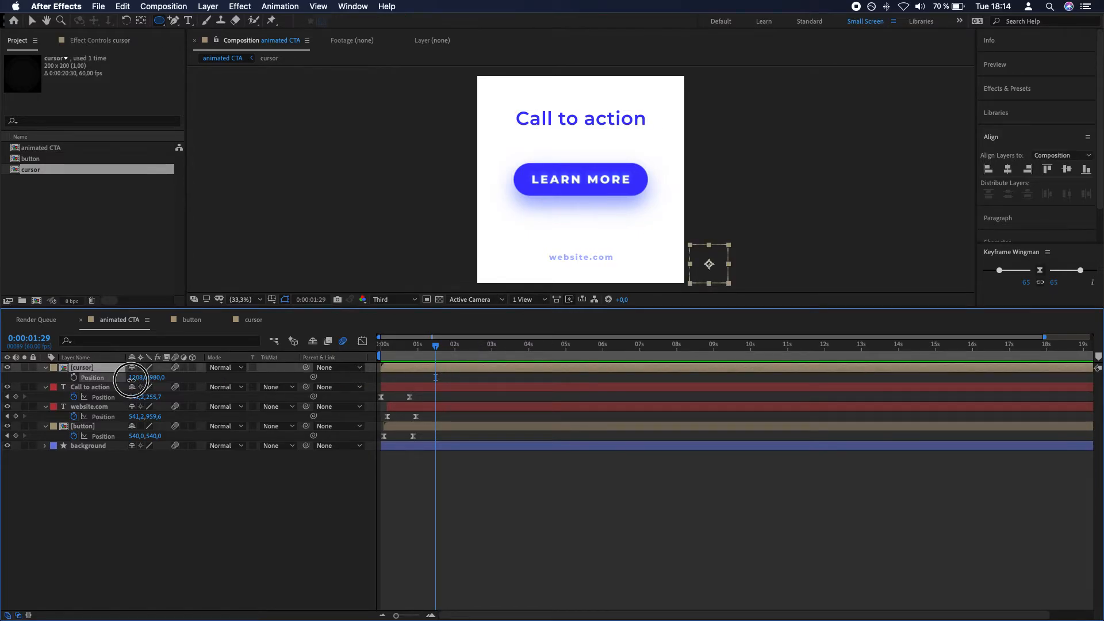
left_click_drag(138, 377, 21, 381)
left_click_drag(144, 381, 166, 381)
Step: Look at the cursor composition and return to the animated CTA composition
left_click(260, 325)
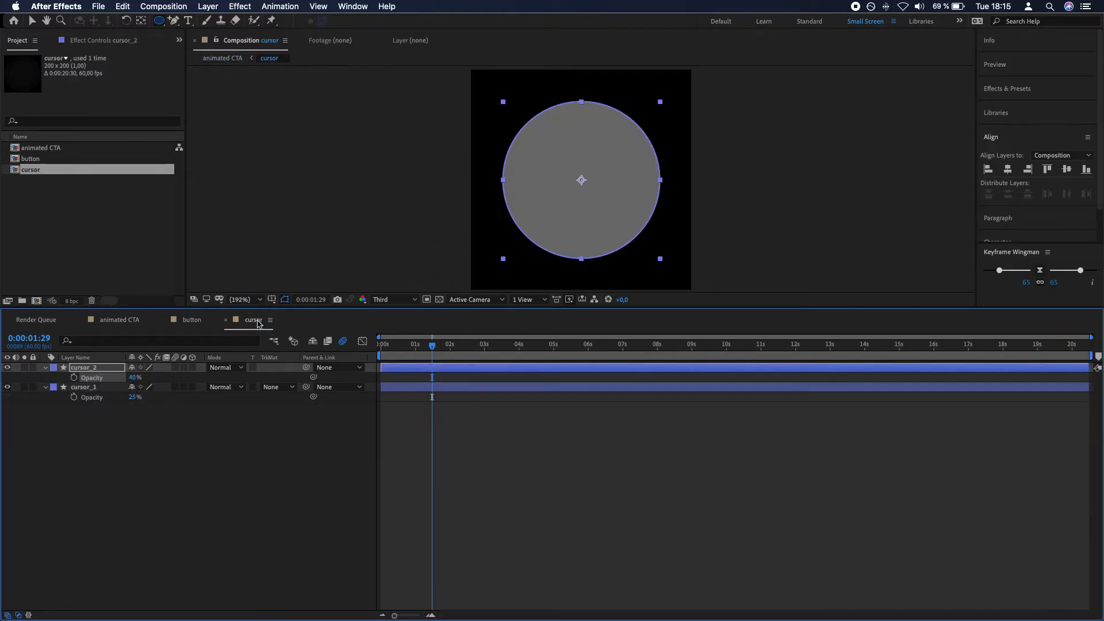
left_click(119, 320)
left_click(237, 510)
Step: Reveal the cursor layer's Scale property and set it to 80%
left_click(109, 368)
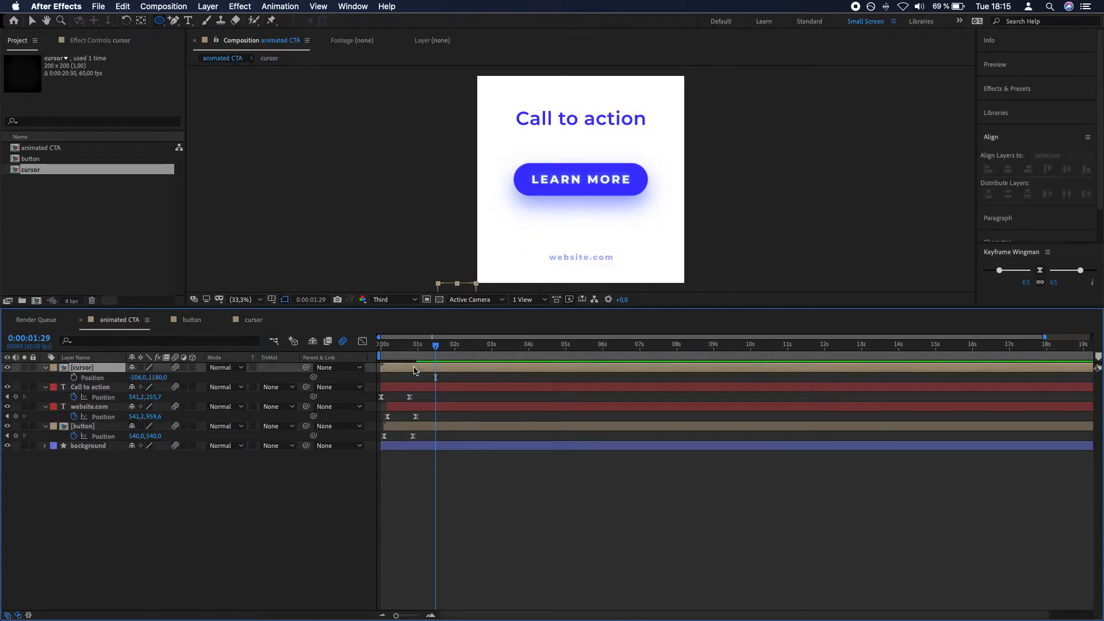
key("shift+s")
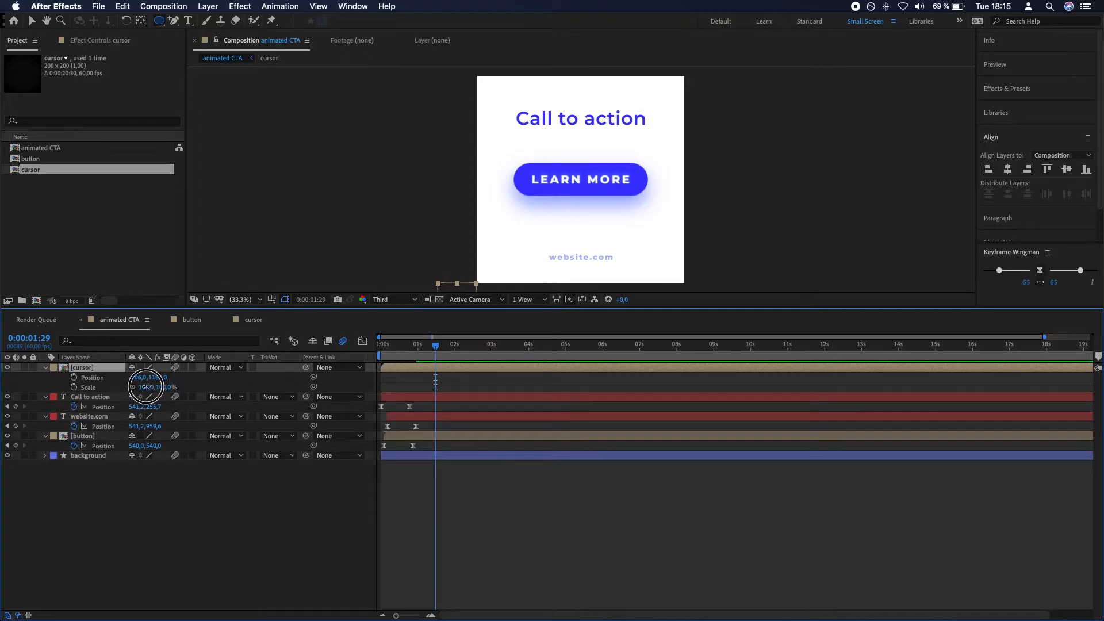
left_click(148, 388)
type("80")
key("Return")
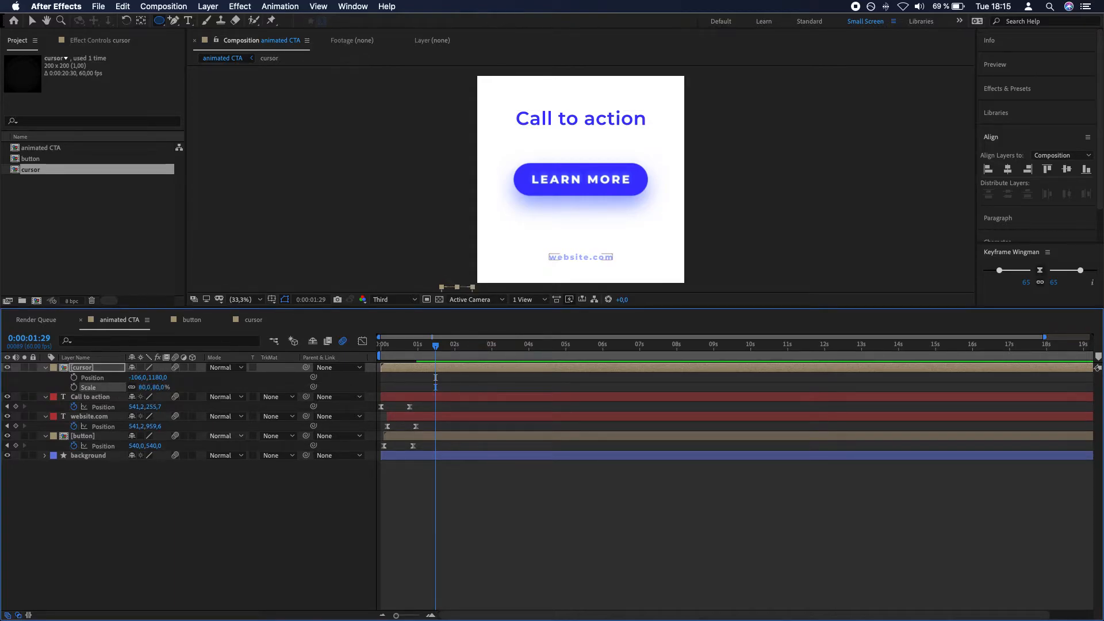
Step: Keyframe the cursor's position from 0:00:01:29 to 0:00:02:07, ending over the button at 694, 590
left_click(391, 372)
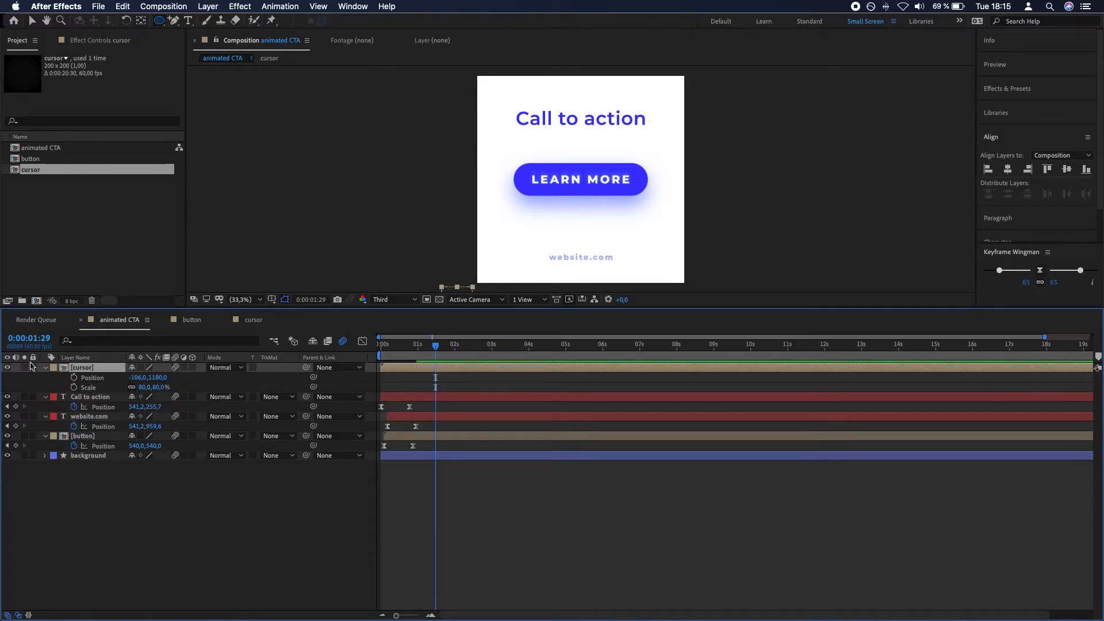
left_click(74, 378)
left_click_drag(435, 345, 459, 345)
mouse_move(141, 378)
left_mouse_down()
mouse_move(167, 379)
mouse_move(115, 377)
mouse_move(161, 381)
left_mouse_up()
left_click(606, 577)
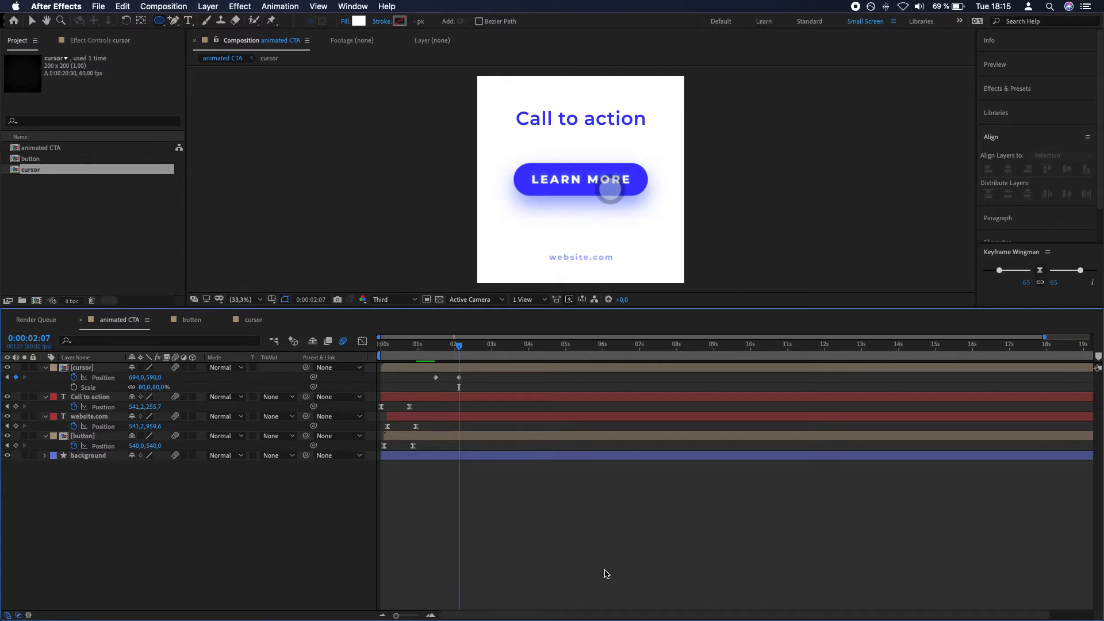
Step: Reveal the button layer's Scale and keyframe it at 100% at 0:00:02:33 and 85% at 0:00:02:43
left_click(124, 436)
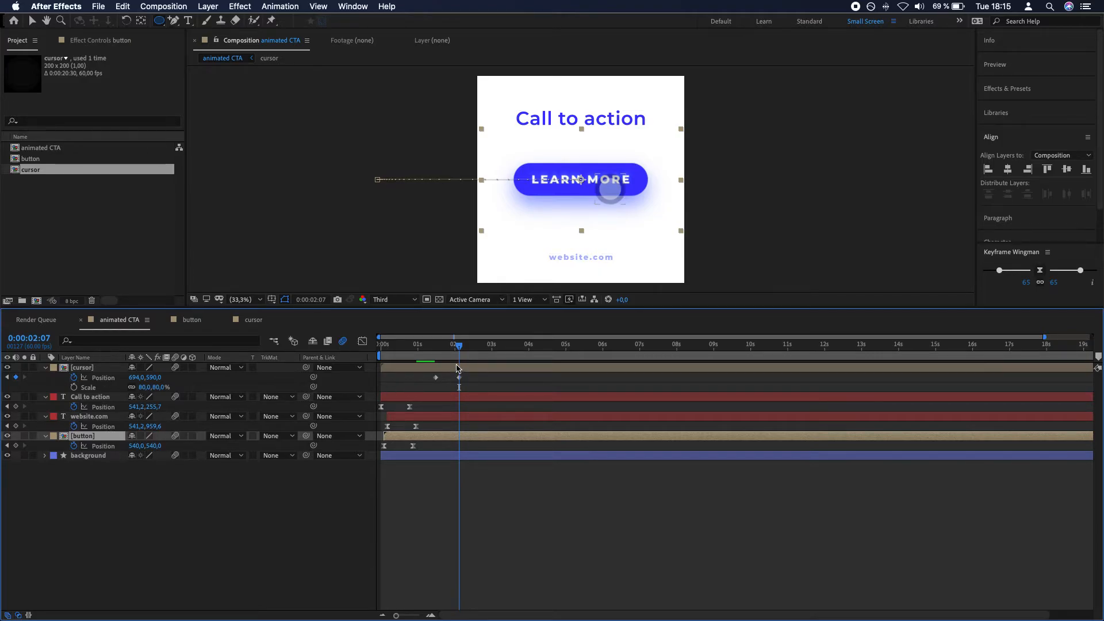
left_click_drag(466, 351, 475, 352)
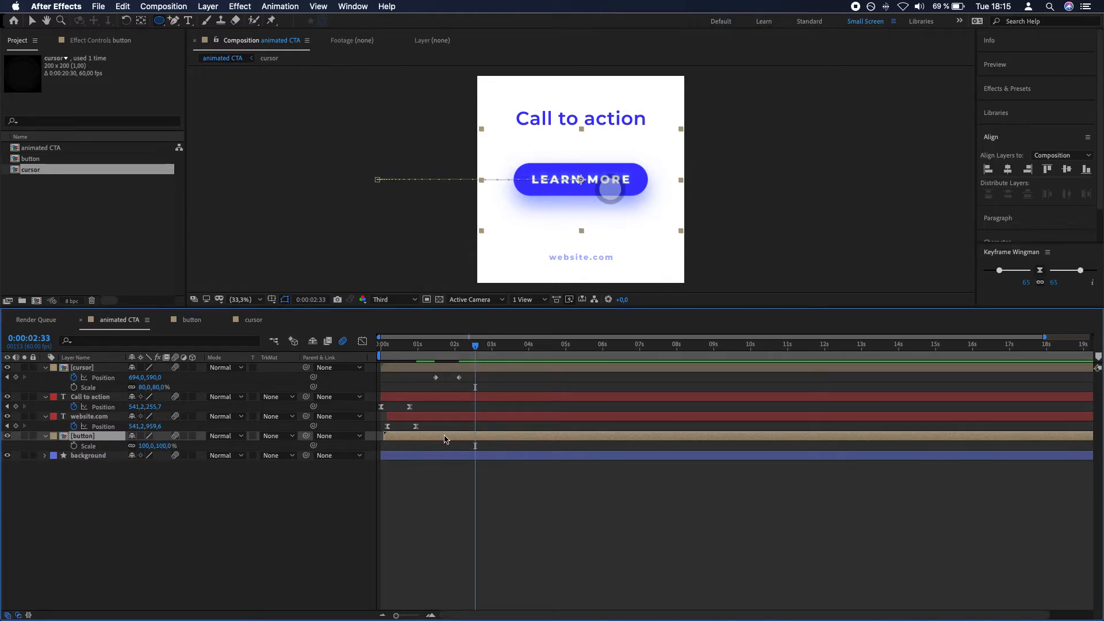
left_click(74, 446)
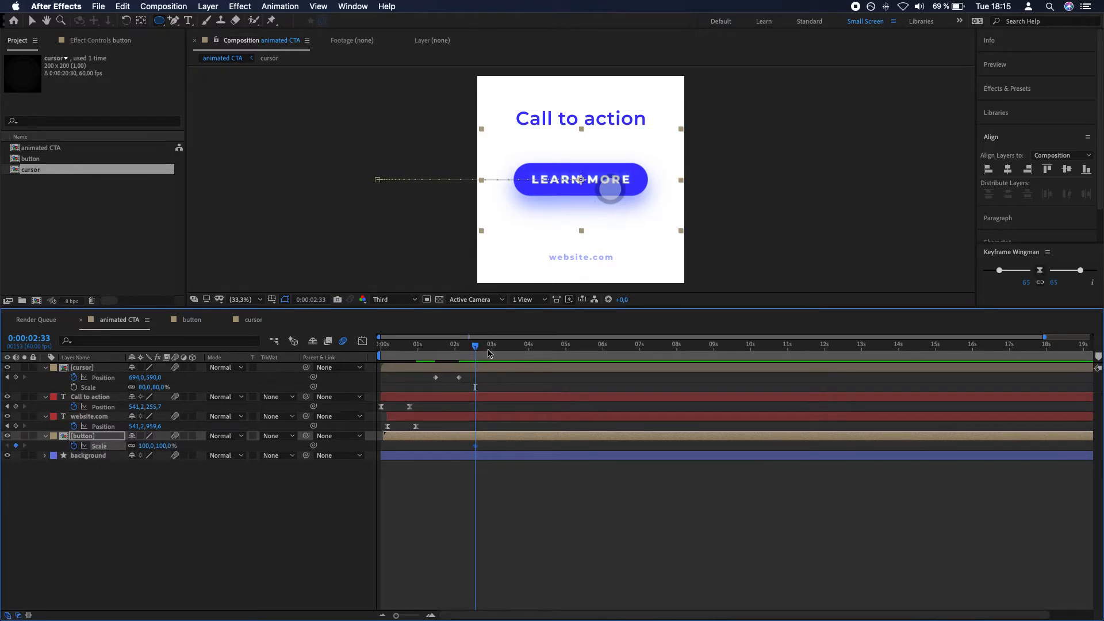
left_click_drag(486, 350, 483, 352)
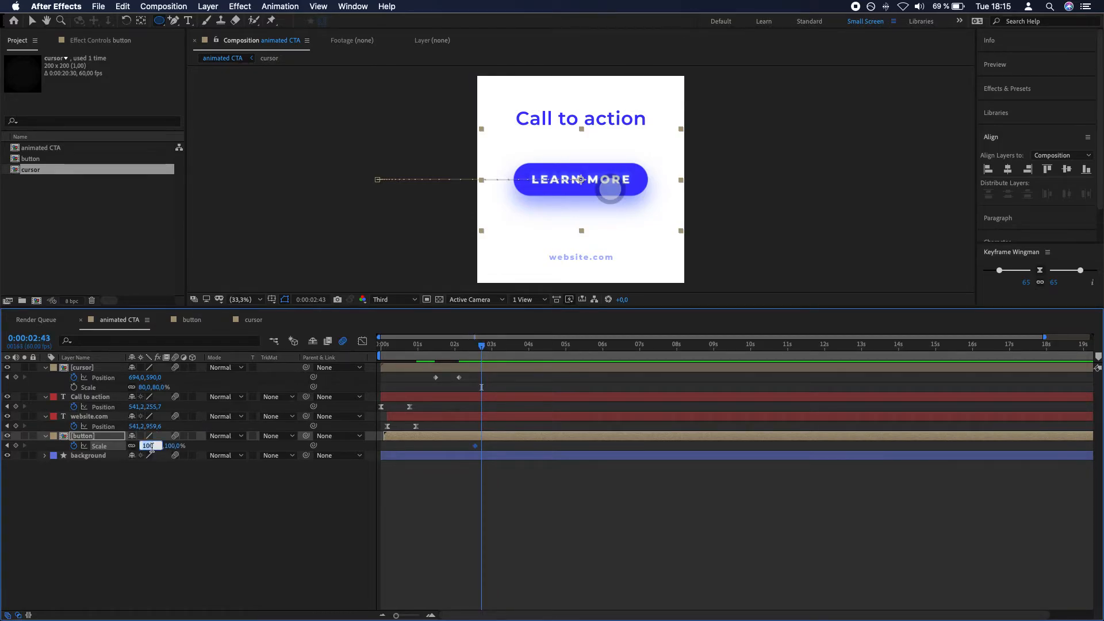
key("Return")
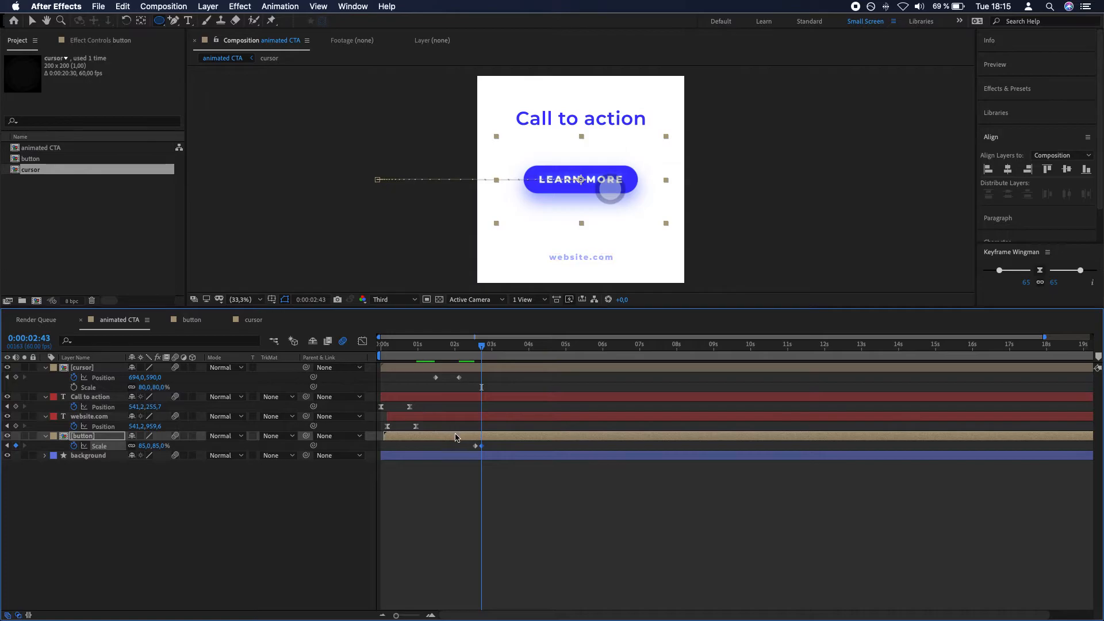
Step: Set the button's scale keyframe at 0:00:02:43 to 95%
left_click(151, 448)
key("equal")
key("equal")
key("equal")
Step: Add a 100% scale keyframe for the button at 0:00:02:53 and preview the press effect from 0:00:02:30
left_click_drag(609, 346, 630, 348)
left_click(160, 446)
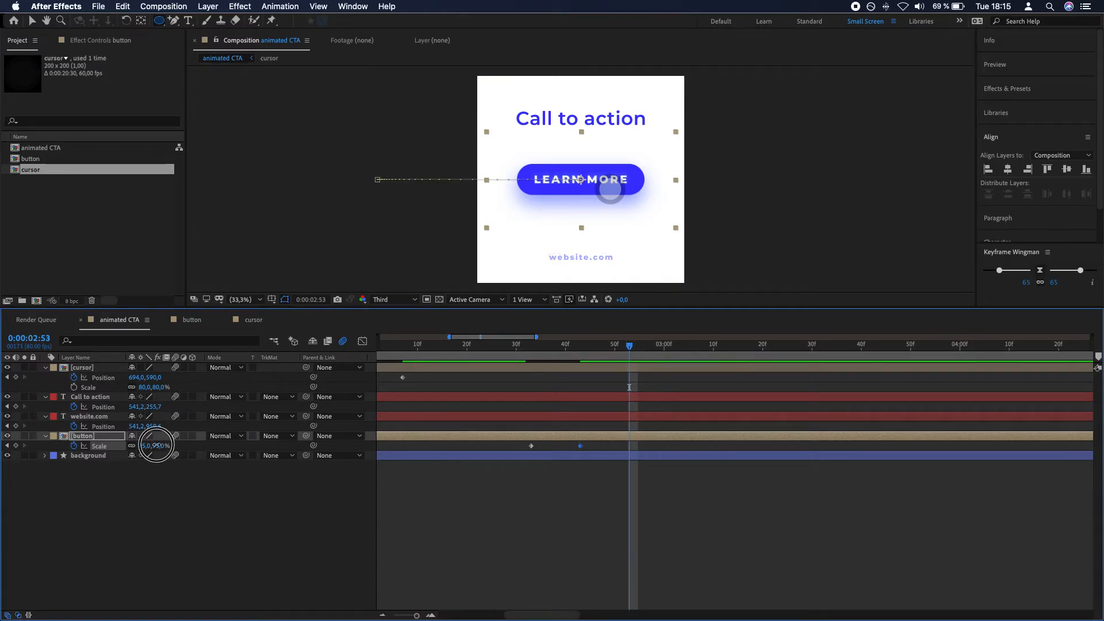
type("100")
key("Return")
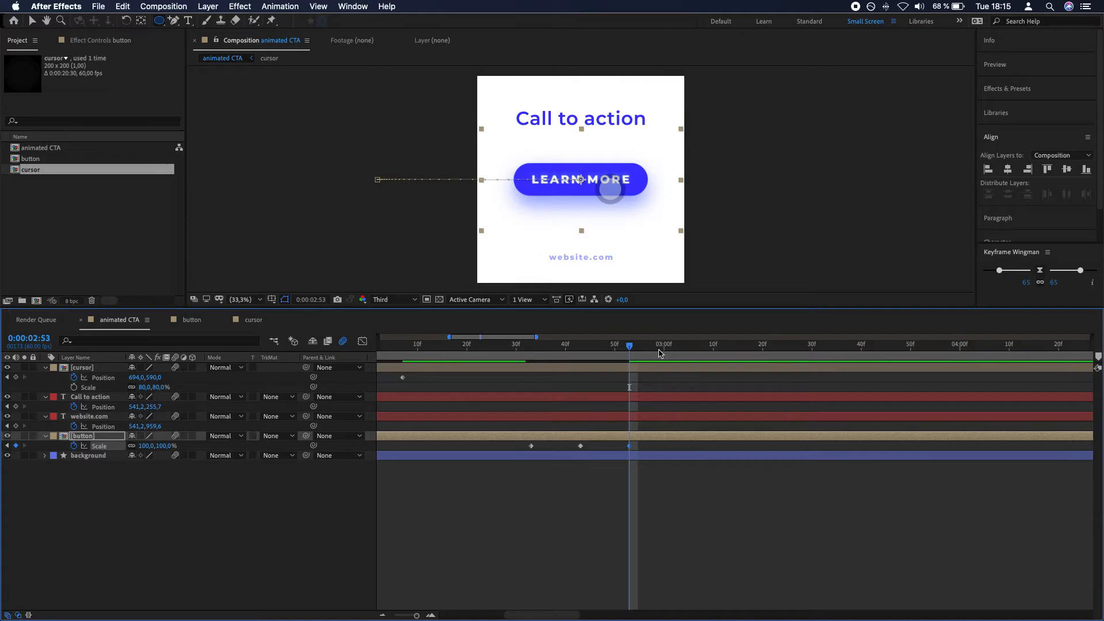
left_click(517, 350)
key("space")
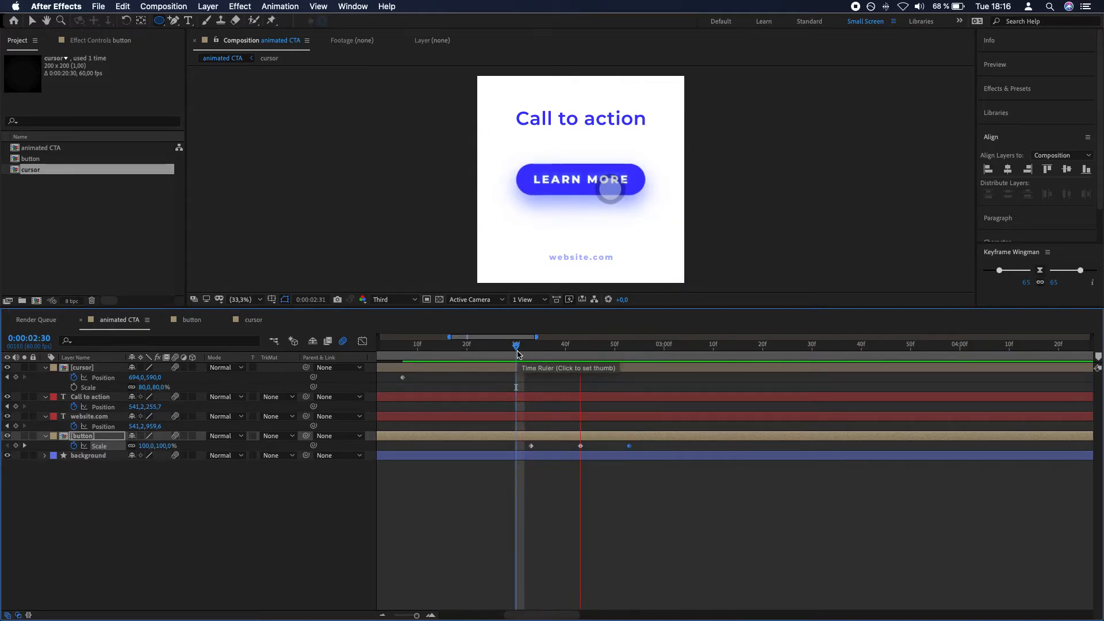
Step: Tighten the button's press by moving its second and third scale keyframes to 0:00:02:39 and 0:00:02:45, then preview it
key("space")
left_click_drag(581, 448, 561, 451)
left_click_drag(628, 447, 591, 449)
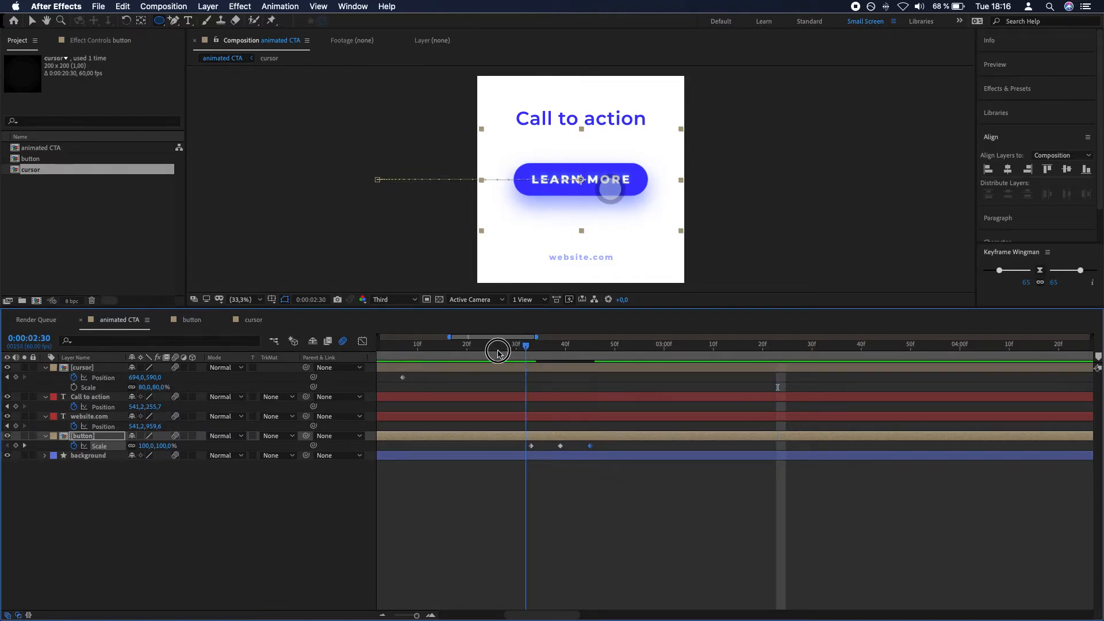
left_click(476, 350)
key("space")
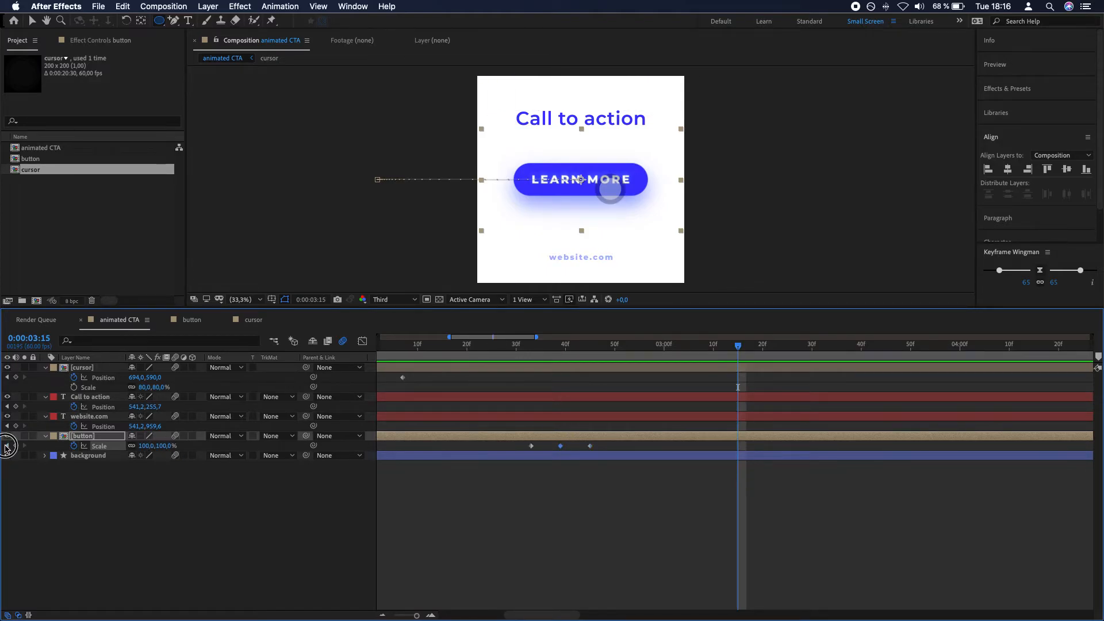
Step: Set the button's scale keyframe at 0:00:02:39 to 90% and preview the cursor's entrance and press
left_click(7, 446)
left_click(7, 446)
left_click(147, 446)
type("95")
key("Tab")
type("9")
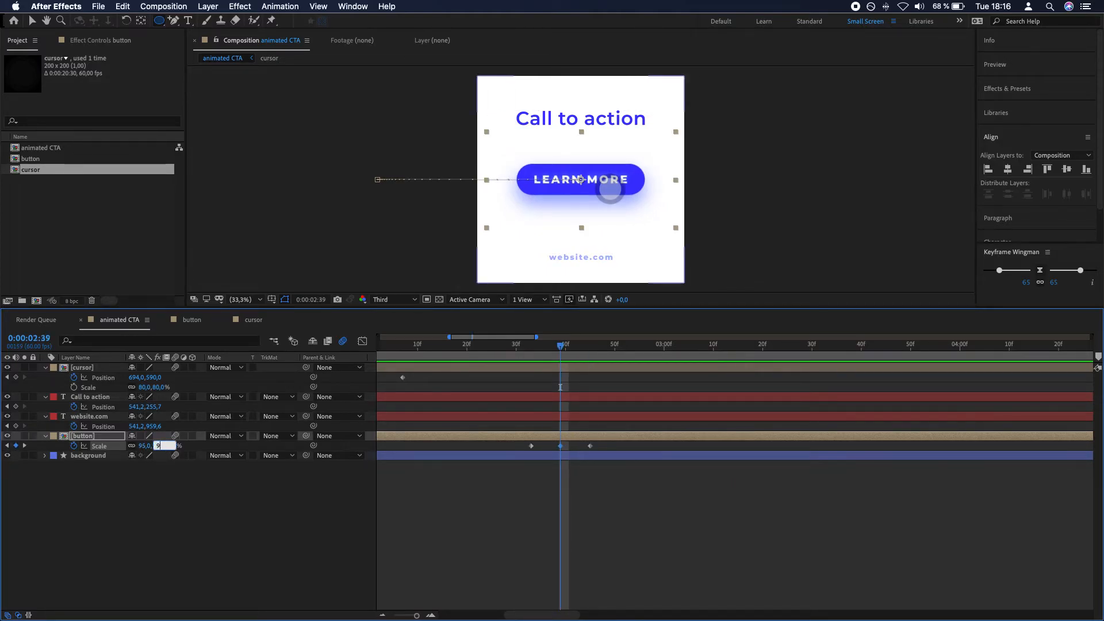
type("0")
key("Return")
key("minus")
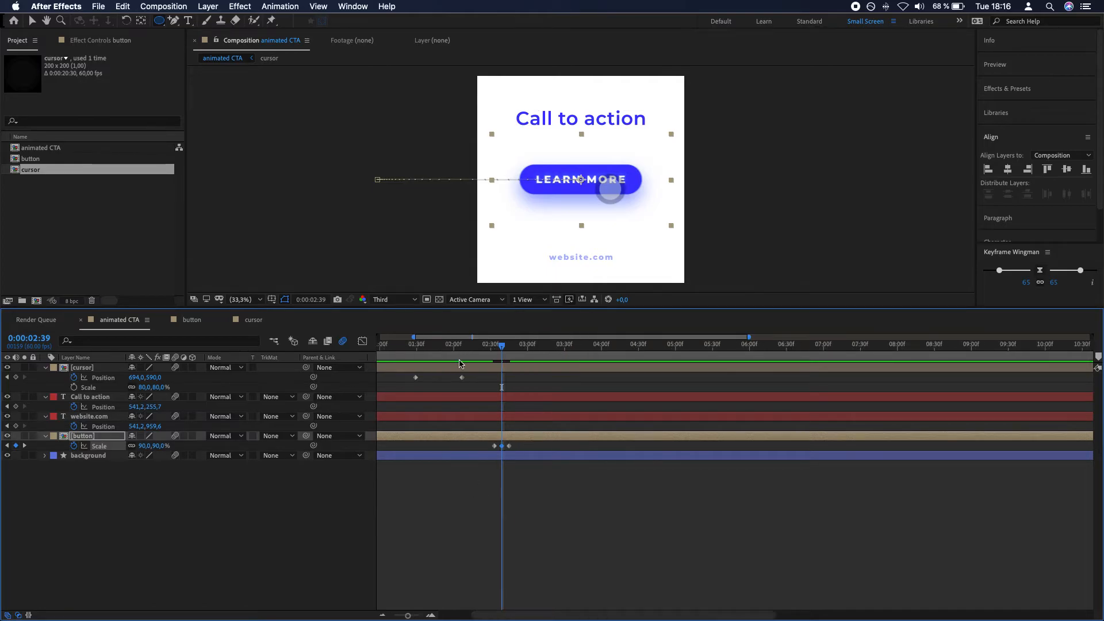
key("space")
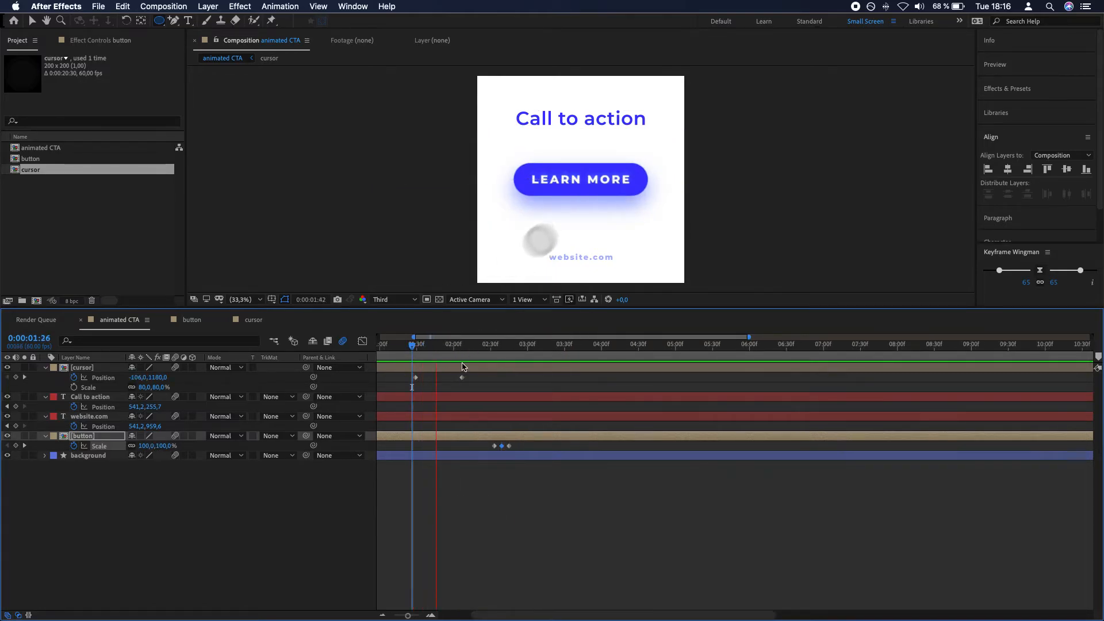
key("space")
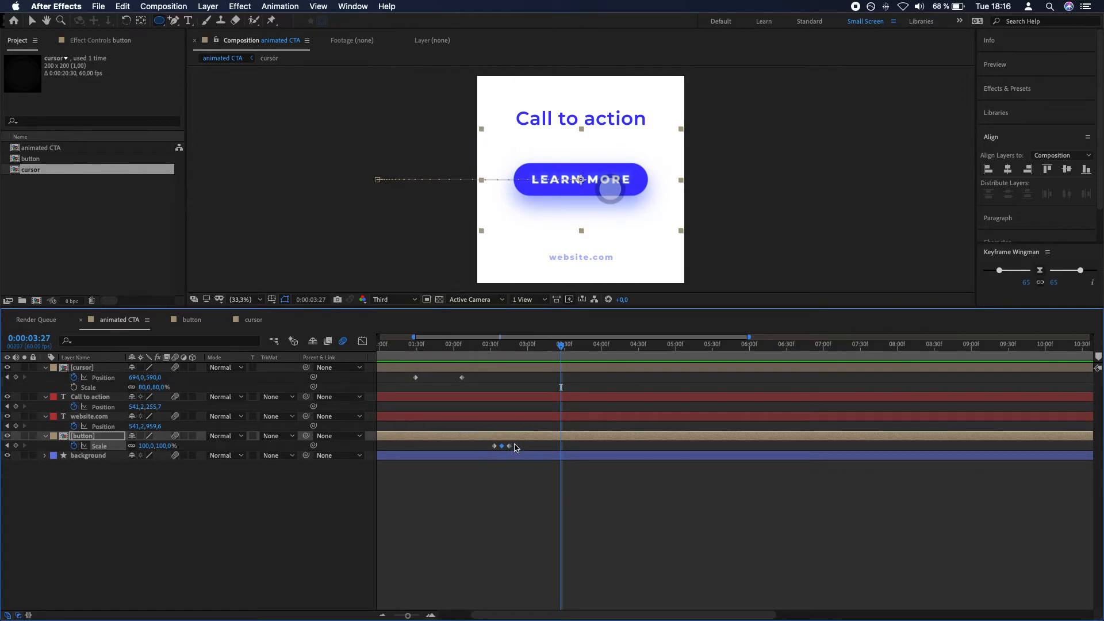
Step: Set the button's scale keyframe at 0:00:02:39 to 80%
left_click(7, 445)
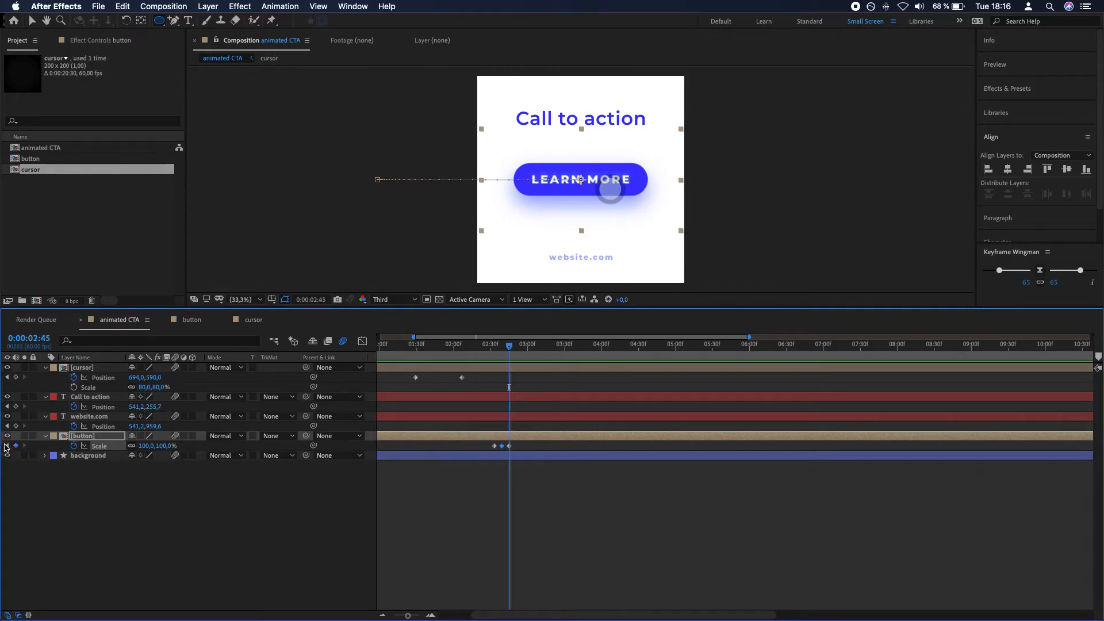
left_click(7, 446)
left_click(144, 446)
type("8")
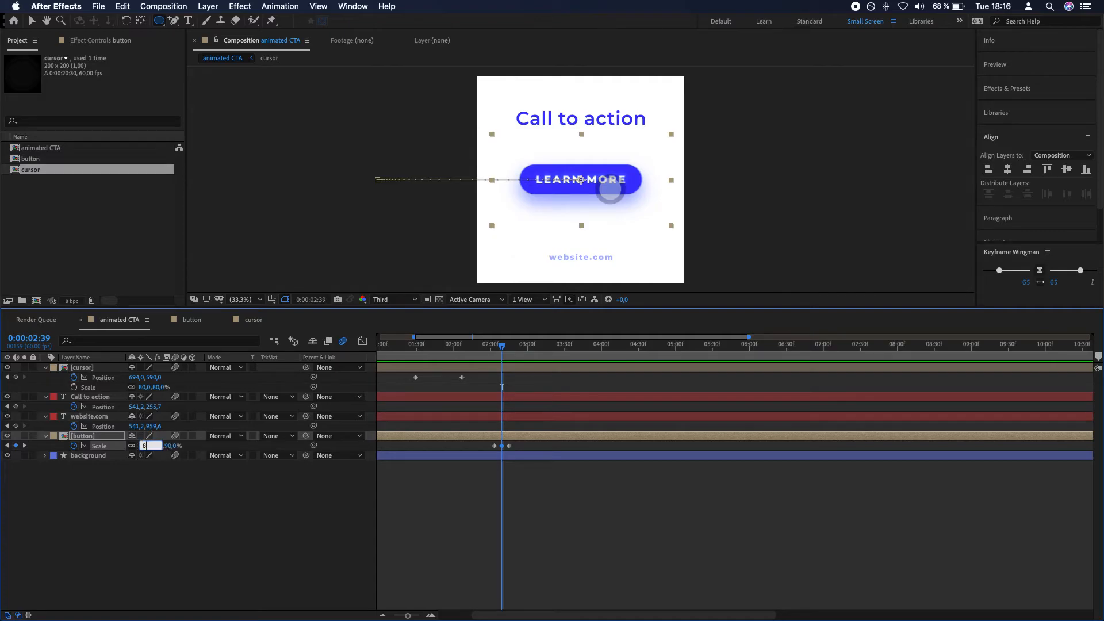
type("0")
key("Return")
Step: Add a position keyframe at 0:00:03:10 that holds the cursor over the button at 694, 590
key("semicolon")
left_click(435, 356)
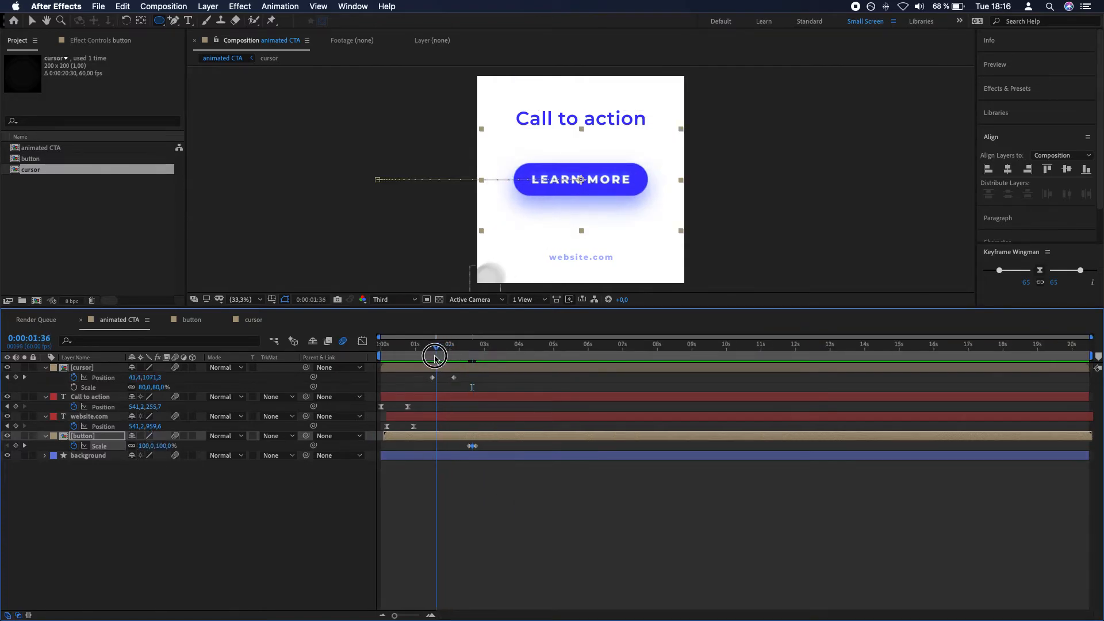
left_click_drag(435, 356, 490, 349)
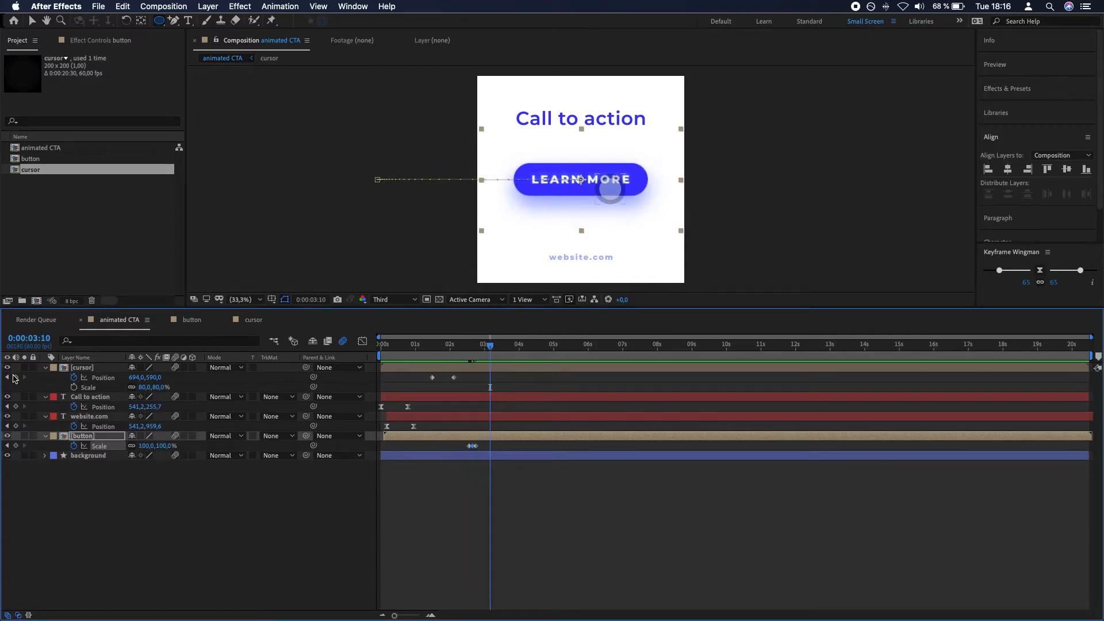
left_click(16, 377)
Step: Try moving the cursor out of frame to 1662, 190 at 0:00:03:10 and bending its exit path with the Pen tool
left_click_drag(143, 379, 245, 386)
left_click_drag(161, 380, 204, 380)
left_click_drag(174, 21, 213, 30)
left_click(611, 191)
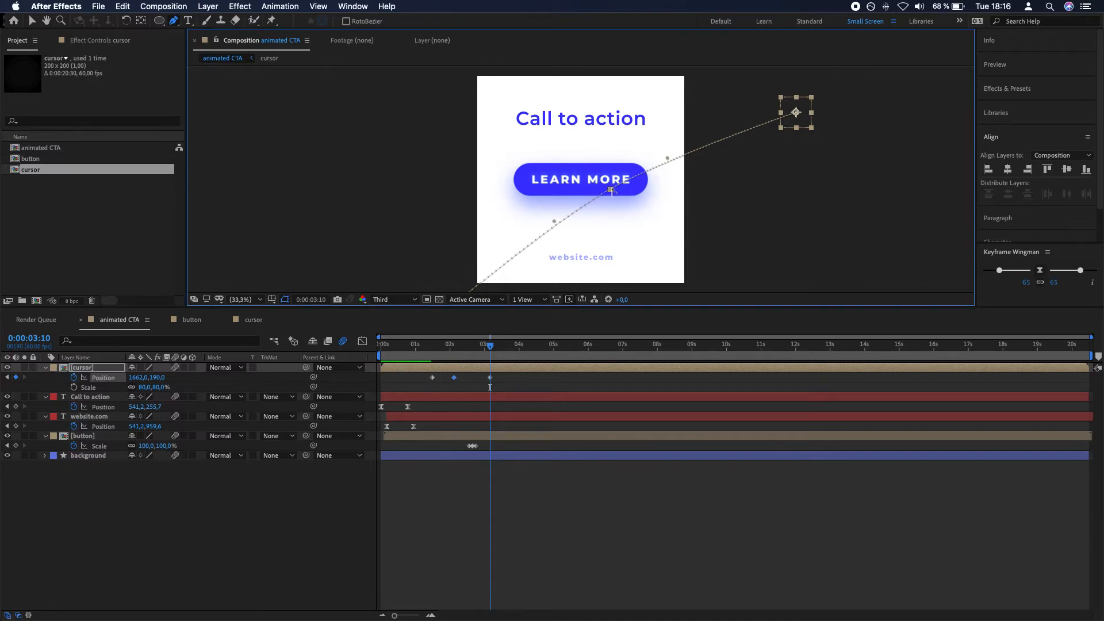
left_click(611, 191)
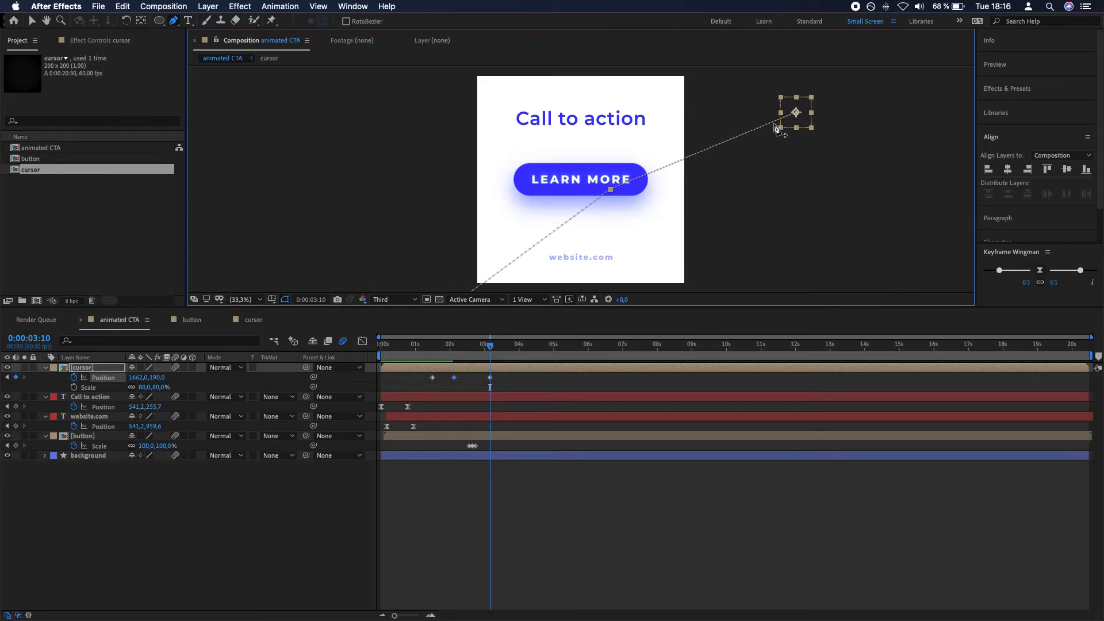
left_click_drag(766, 129, 738, 188)
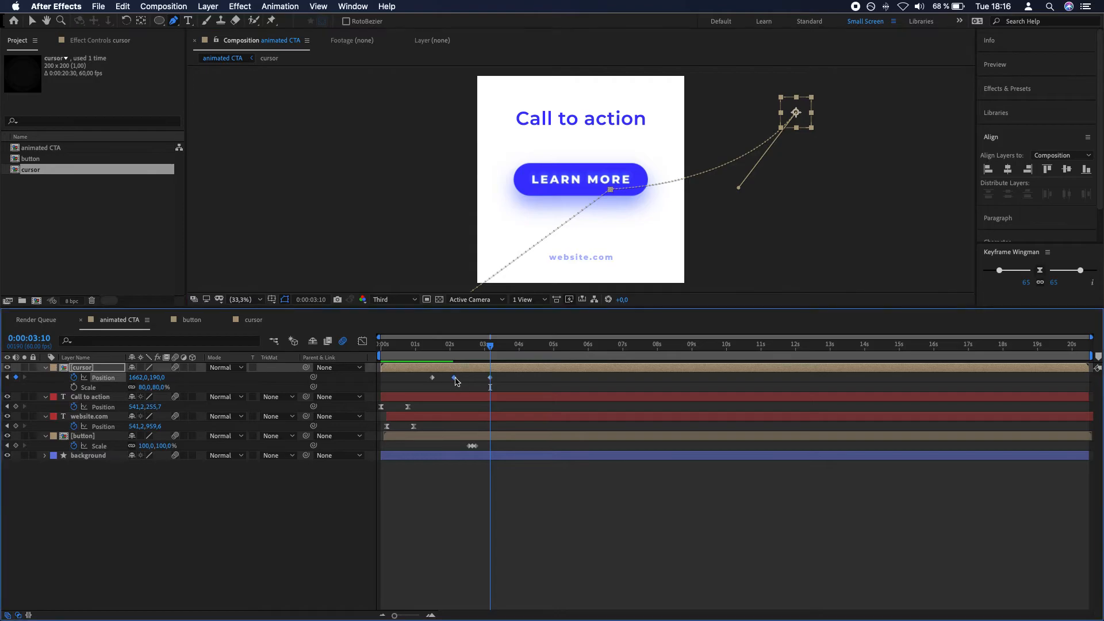
left_click(454, 378, "super")
Step: Undo the exit path edits and the cursor's move at 0:00:03:10, back to its held position over the button
key("super+z")
key("super+z")
key("super+z")
key("super+z")
key("super+z")
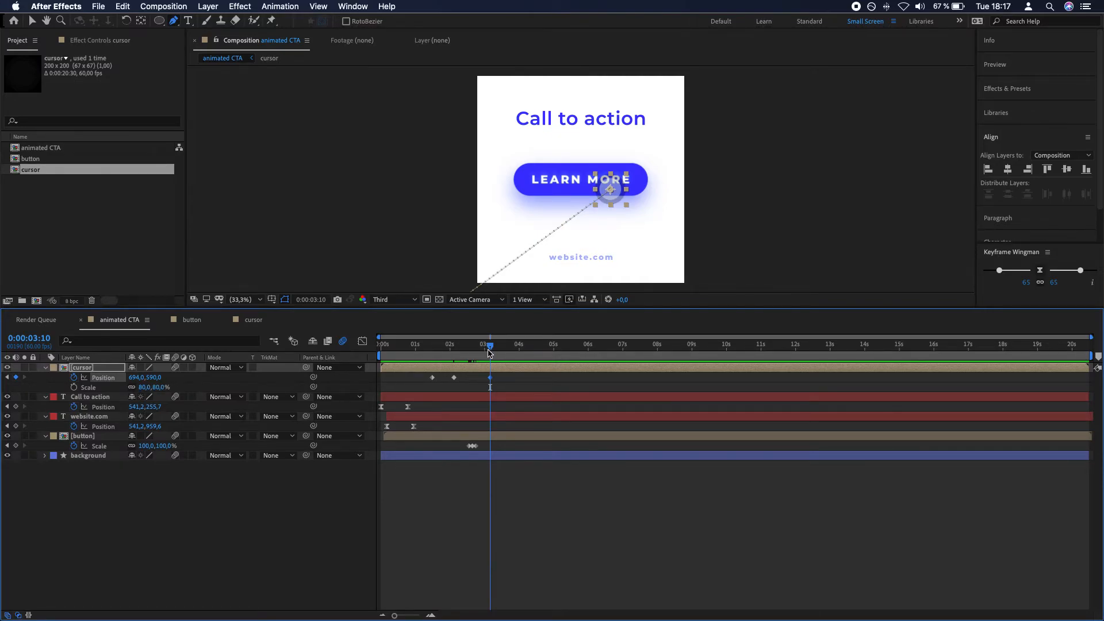
Step: Keyframe the cursor's exit at 1474, 80 at 0:00:03:53 and bend its exit path into a downward curve
left_click_drag(488, 348, 525, 348)
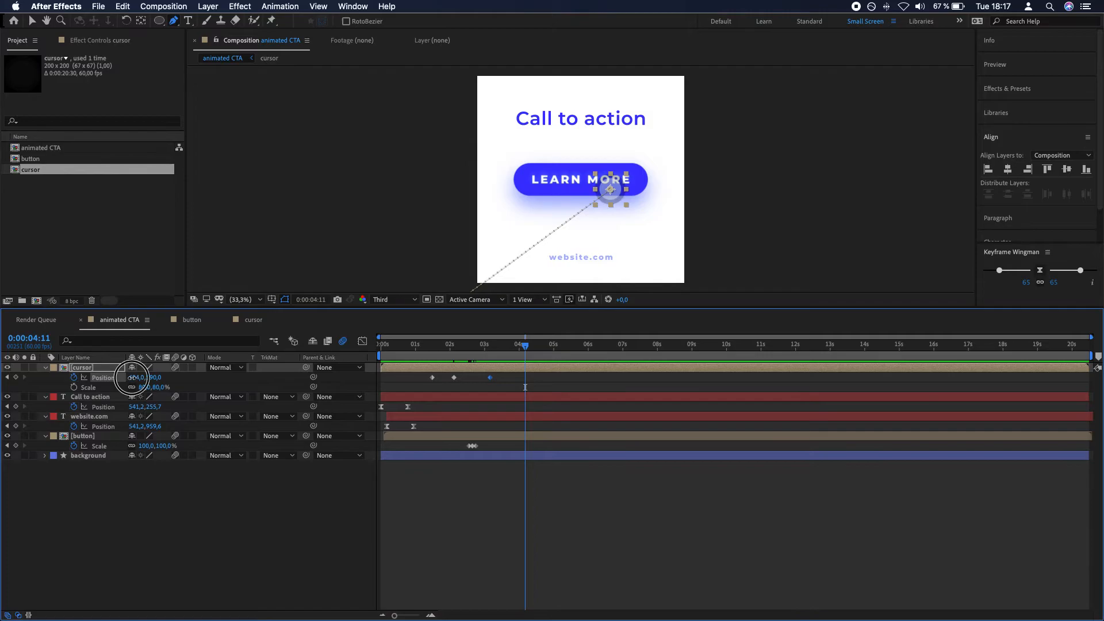
mouse_move(132, 378)
left_mouse_down()
mouse_move(185, 378)
mouse_move(132, 384)
left_mouse_up()
left_click_drag(525, 377, 515, 377)
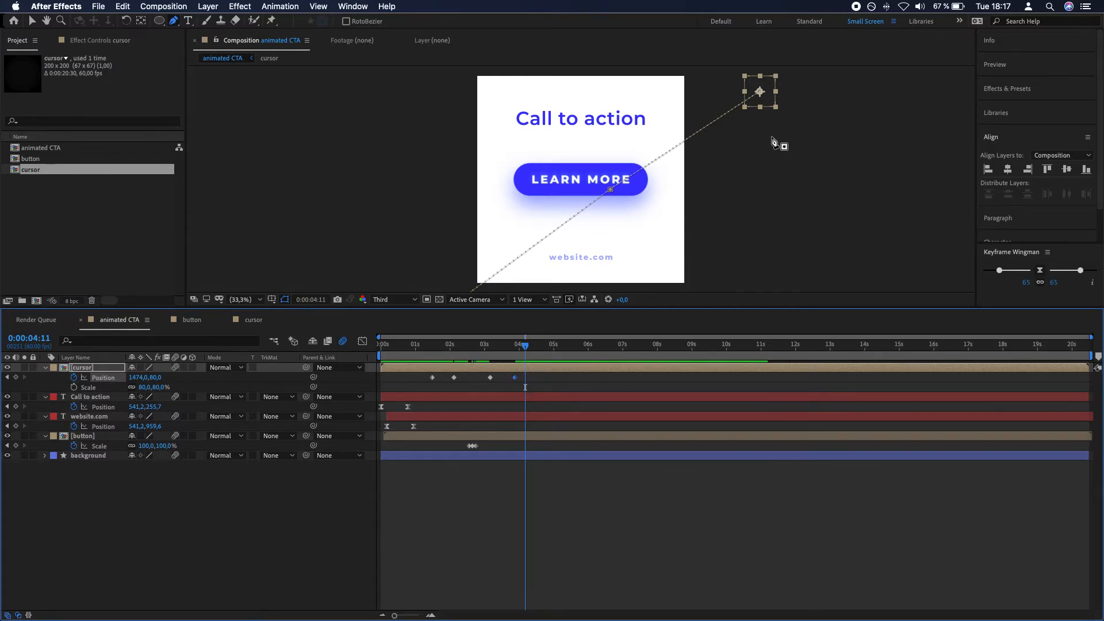
left_click(760, 93)
left_click_drag(760, 92, 717, 168)
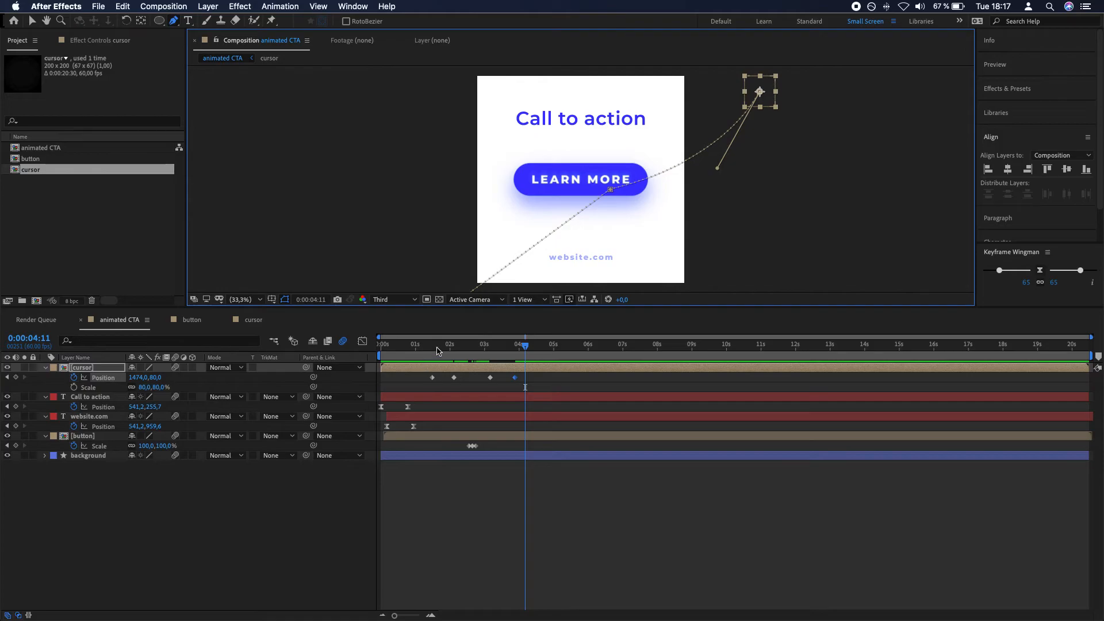
Step: Bend the cursor's entry path into a steep upward curve from its first position keyframe
left_click_drag(438, 351, 428, 353)
scroll(466, 207, "down", 2)
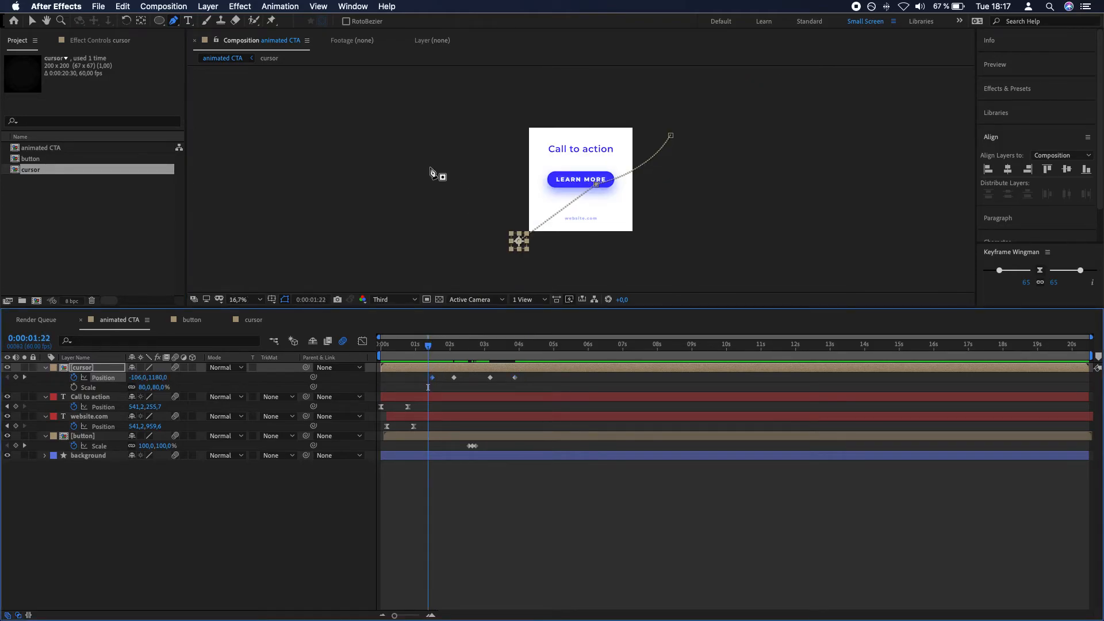
scroll(454, 182, "up", 2)
key("space")
left_click_drag(423, 236, 435, 151)
left_click(174, 21)
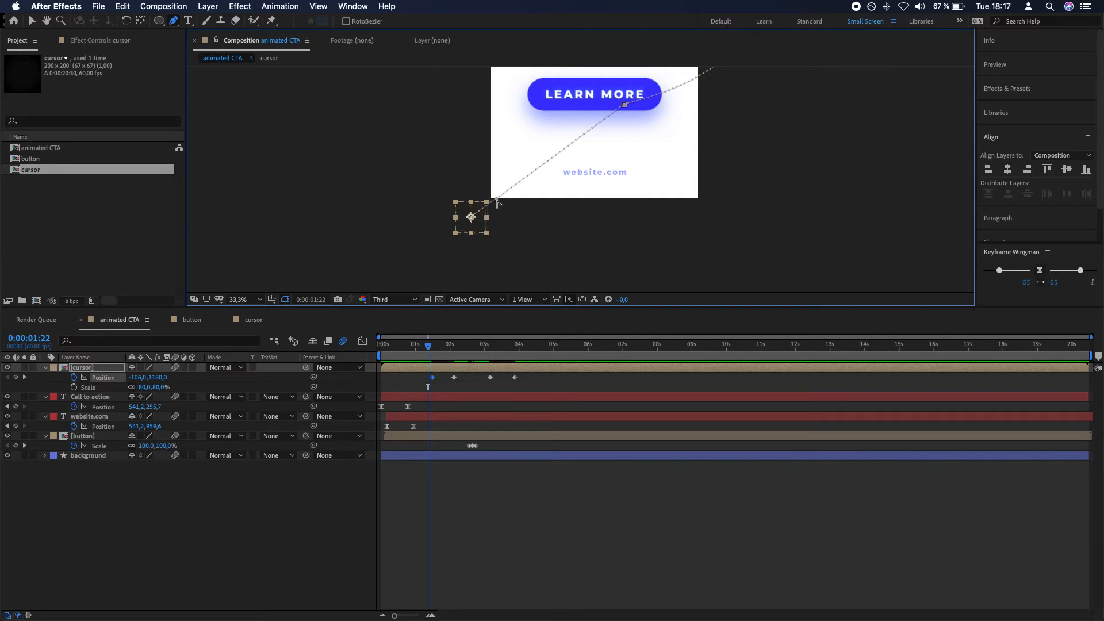
left_click_drag(471, 217, 478, 109)
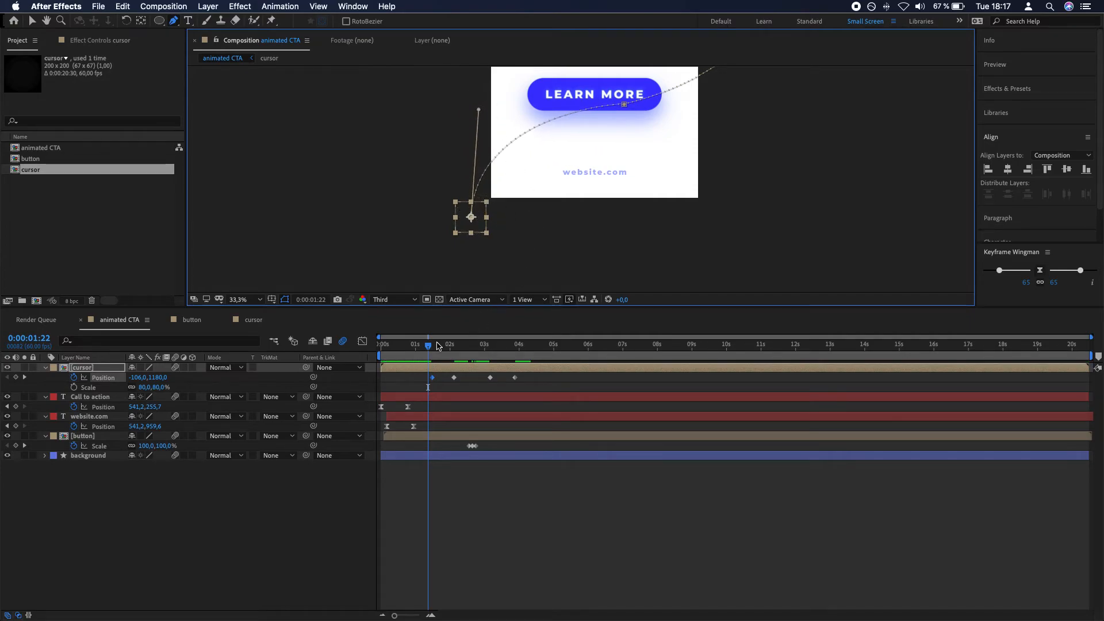
Step: Preview the whole animation from the start to check the cursor's entry, press and exit
left_click(389, 346)
left_click(570, 476)
key("space")
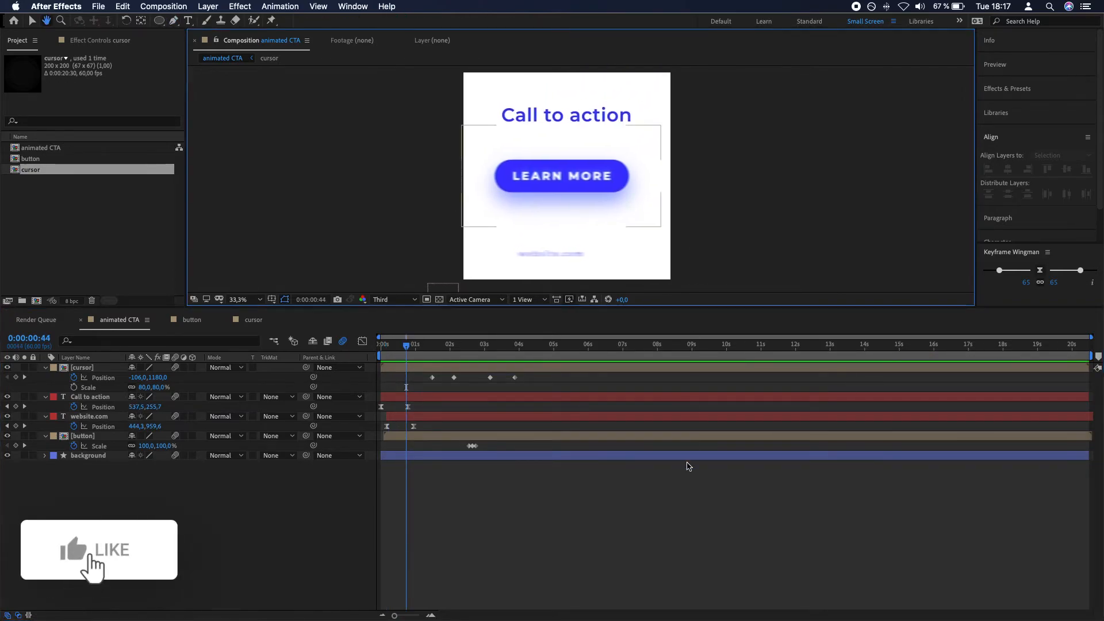
key("space")
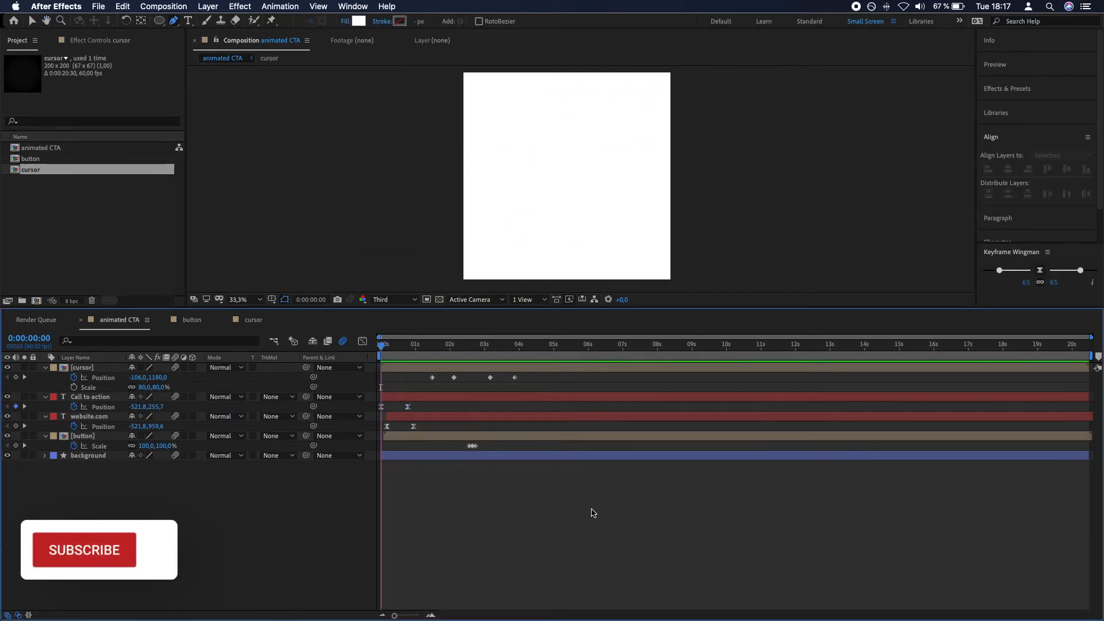
key("space")
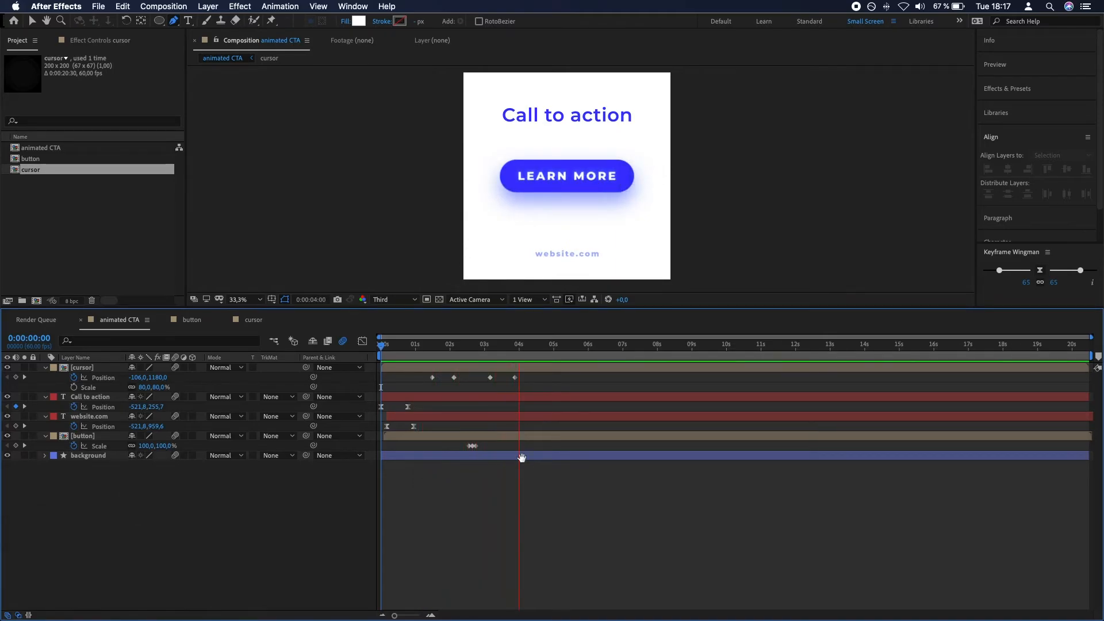
key("space")
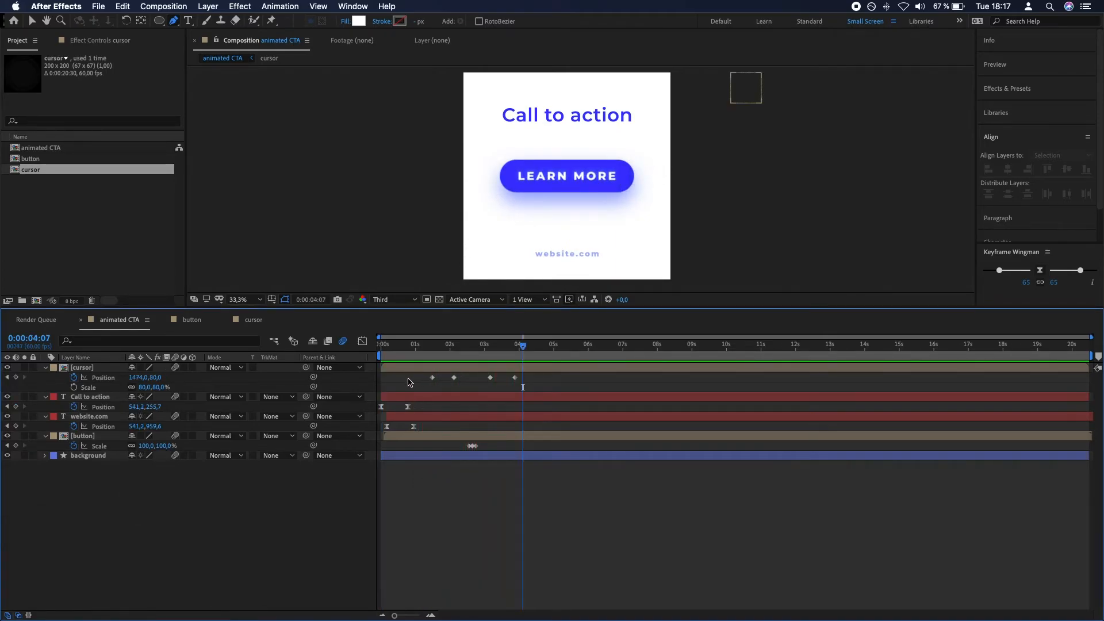
Step: Reshape the cursor's entry path at 0:00:01:29 into a gentler curve and preview the movement
left_click(432, 357)
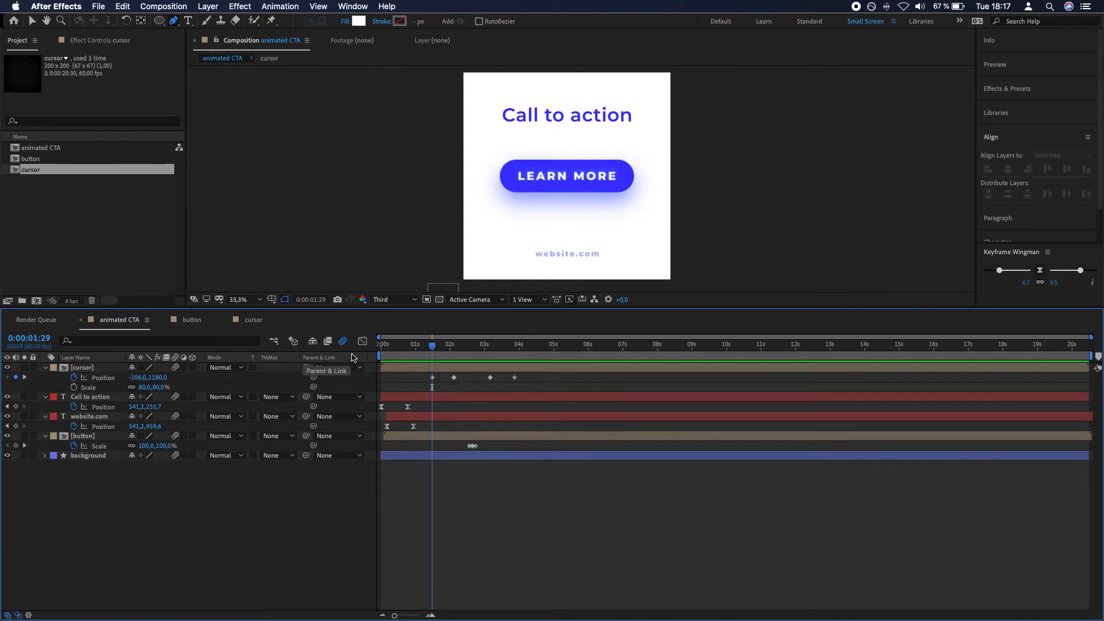
left_click(440, 367)
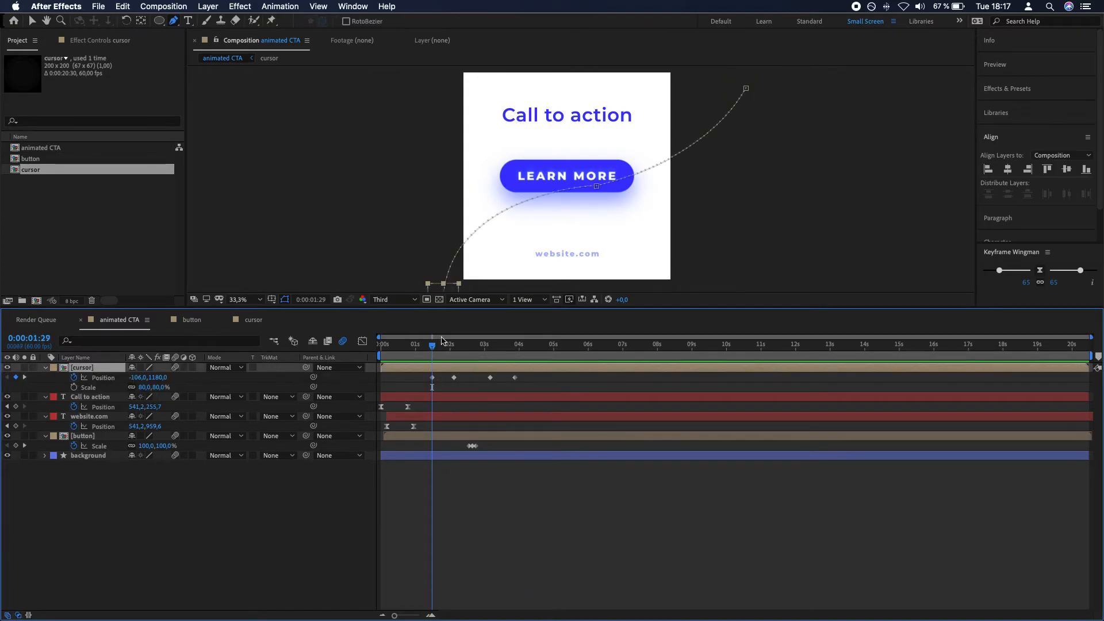
scroll(443, 278, "down", 4)
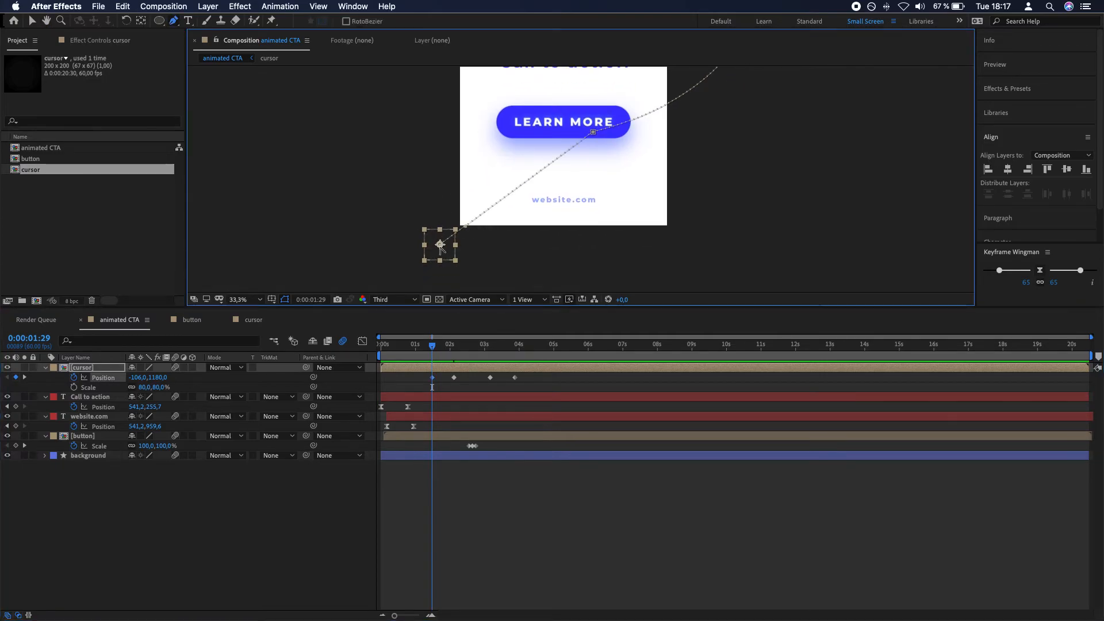
left_click_drag(470, 230, 458, 189)
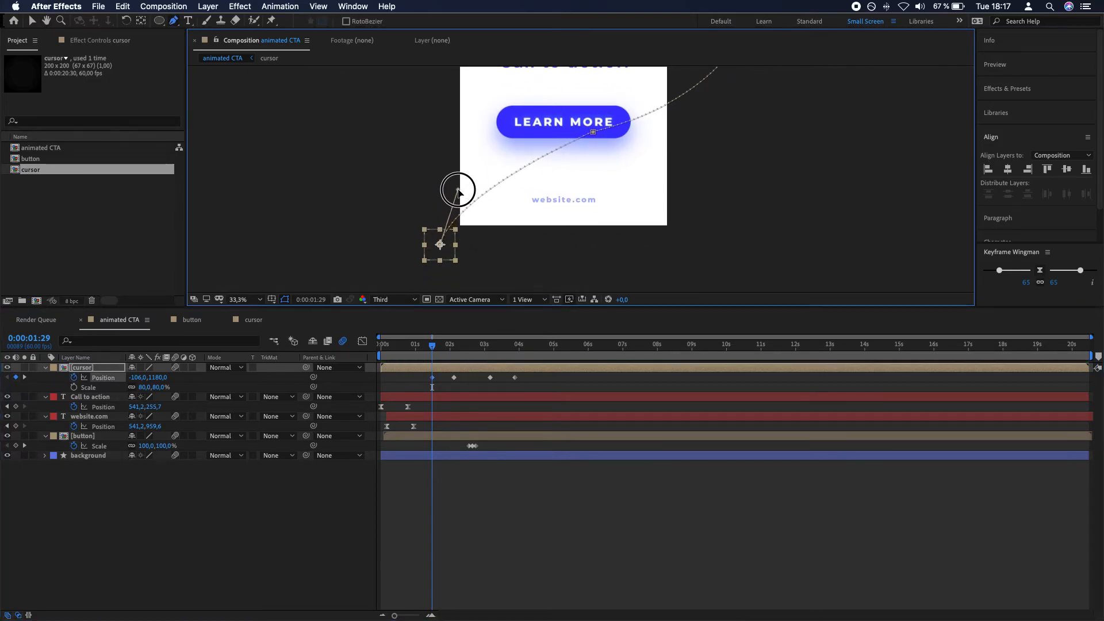
left_click(627, 495)
key("space")
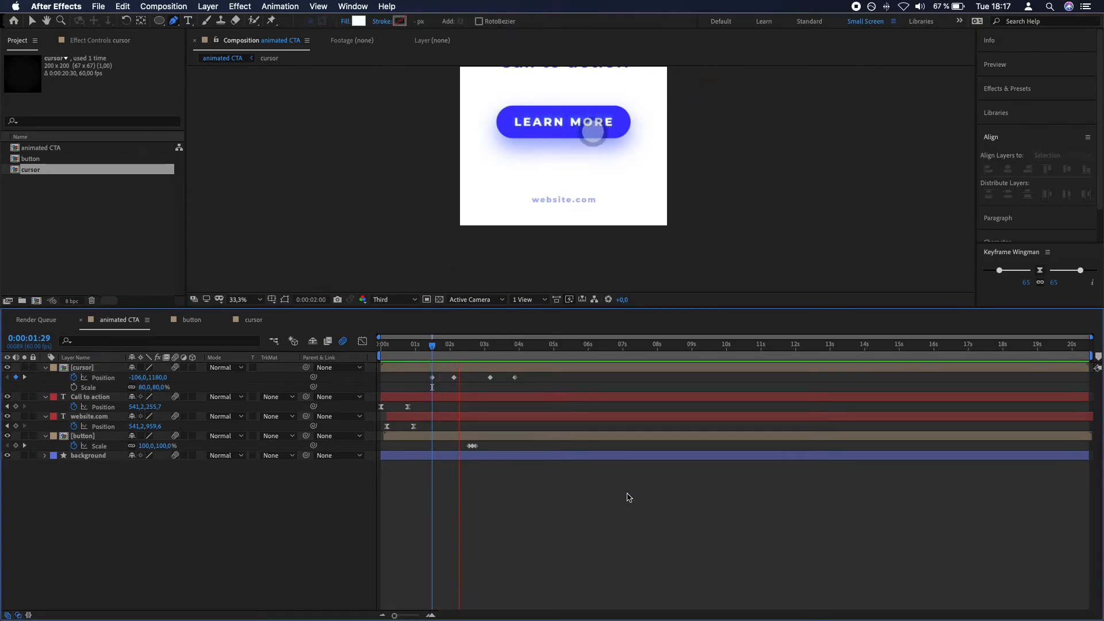
key("space")
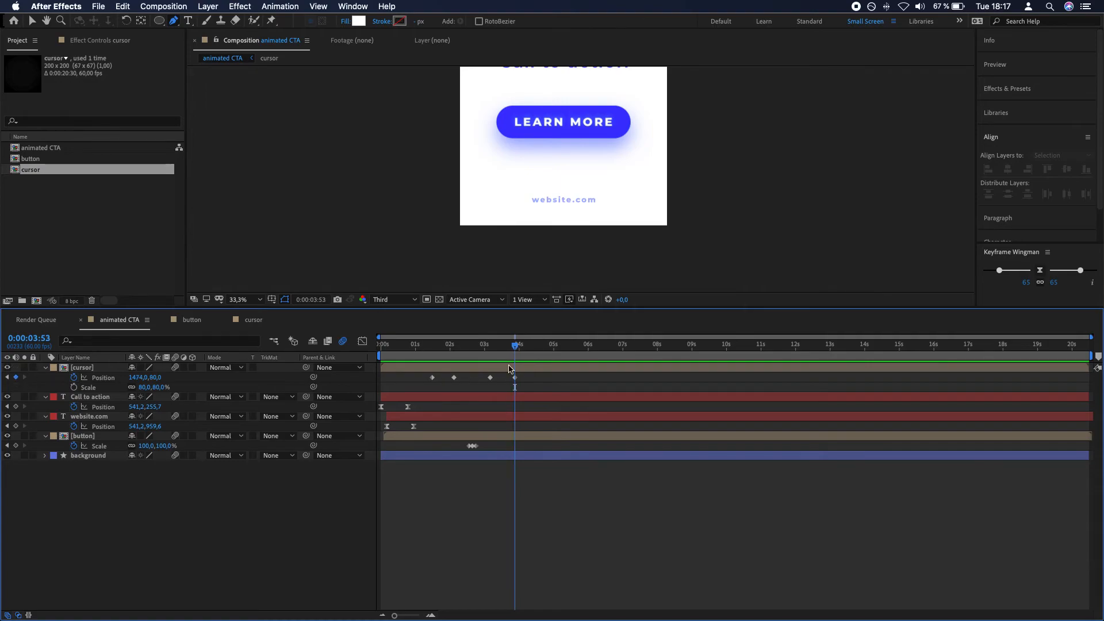
Step: Ease all four cursor position keyframes with Keyframe Wingman at 65 and preview the animation from the start
left_click_drag(530, 376, 382, 383)
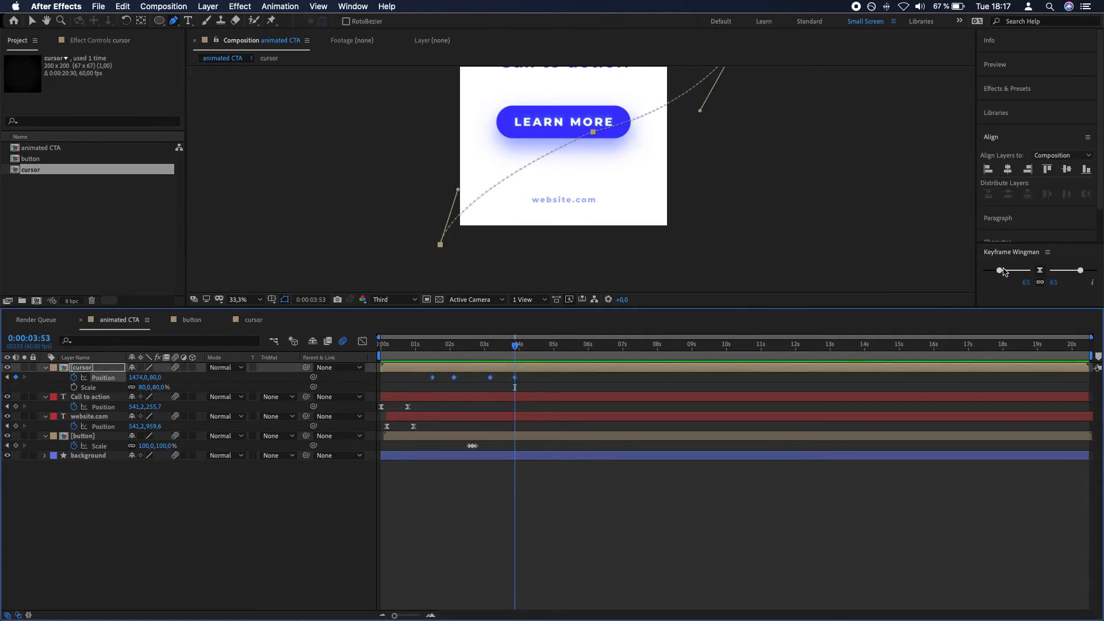
left_click_drag(1002, 271, 1001, 273)
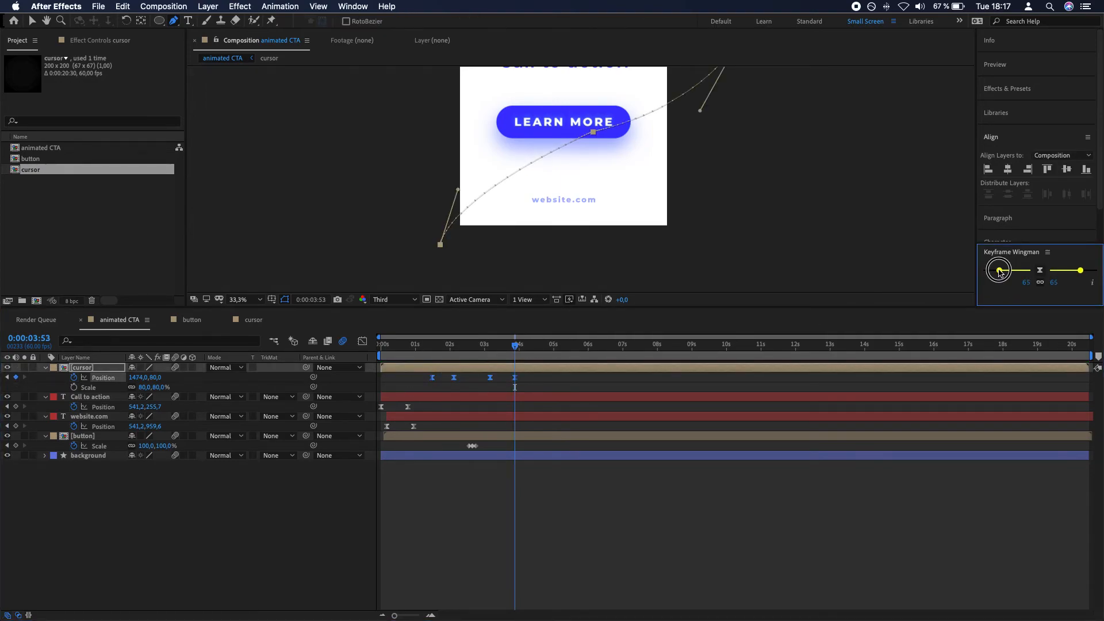
left_click(837, 471)
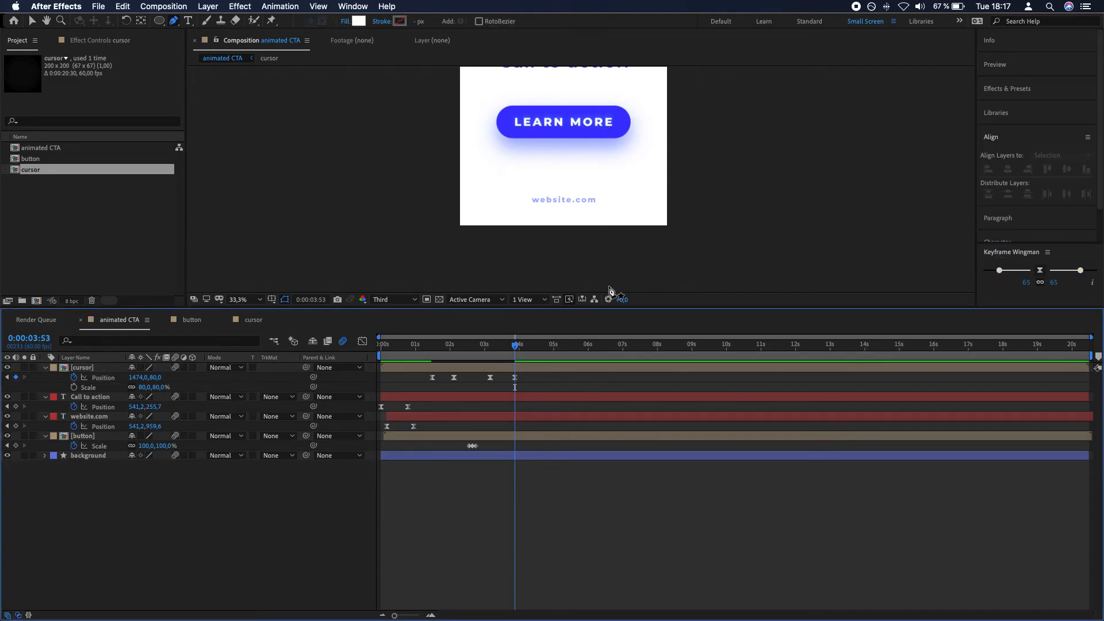
key("Home")
key("h")
left_click_drag(756, 172, 777, 190)
left_click(730, 510)
key("space")
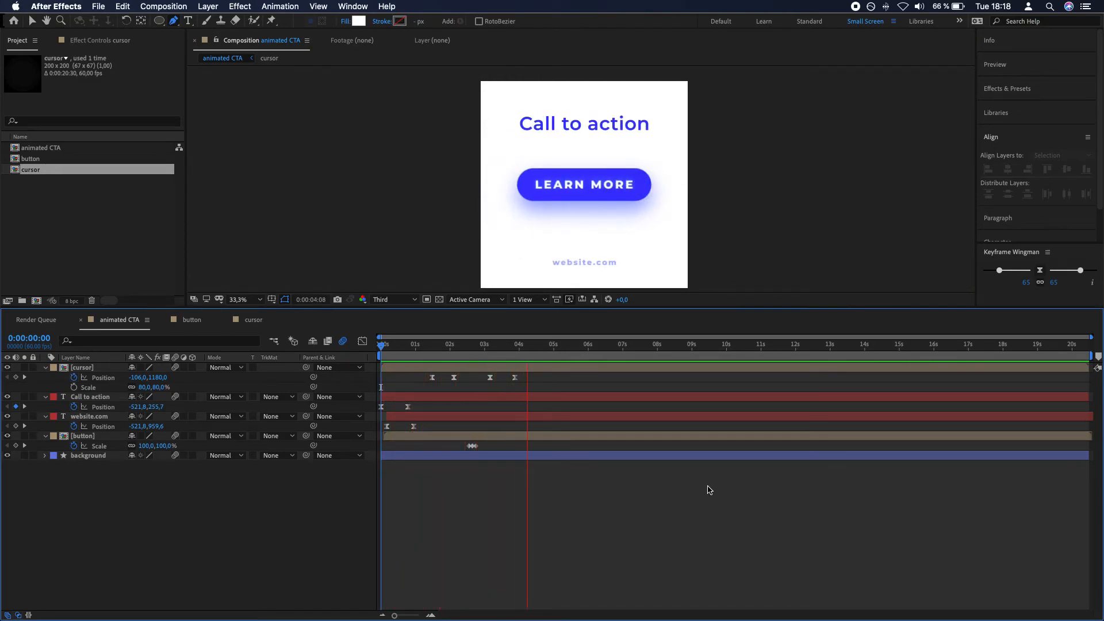
key("space")
Step: Speed up the cursor's entry and exit by moving its first position keyframe to about 1.7 s and its last to about 3.6 s; preview
left_click_drag(433, 377, 440, 378)
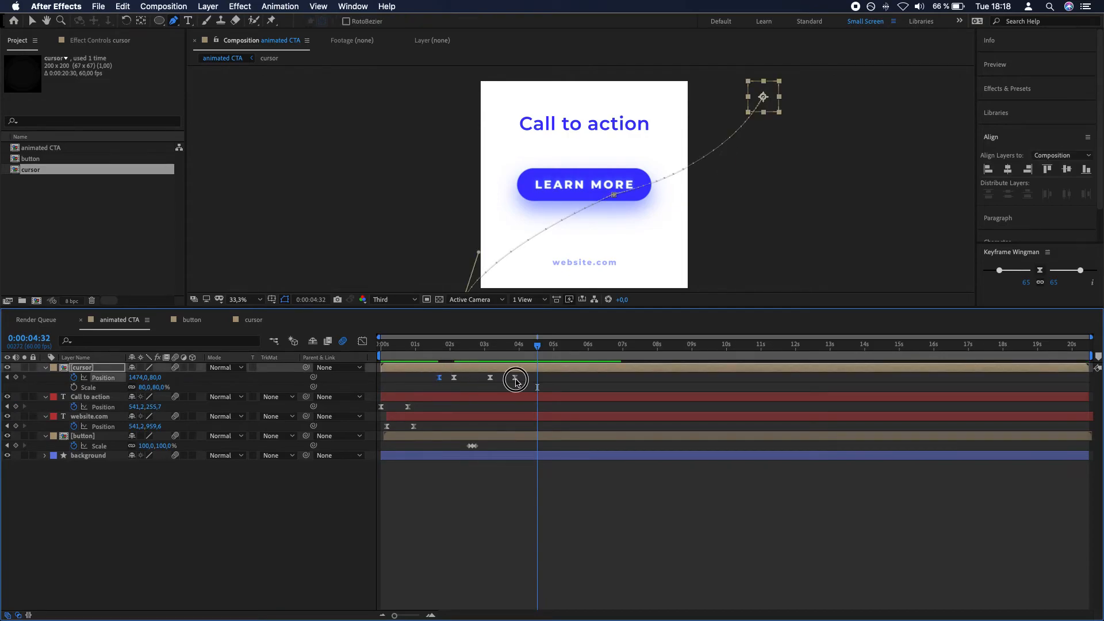
left_click_drag(515, 379, 508, 378)
key("space")
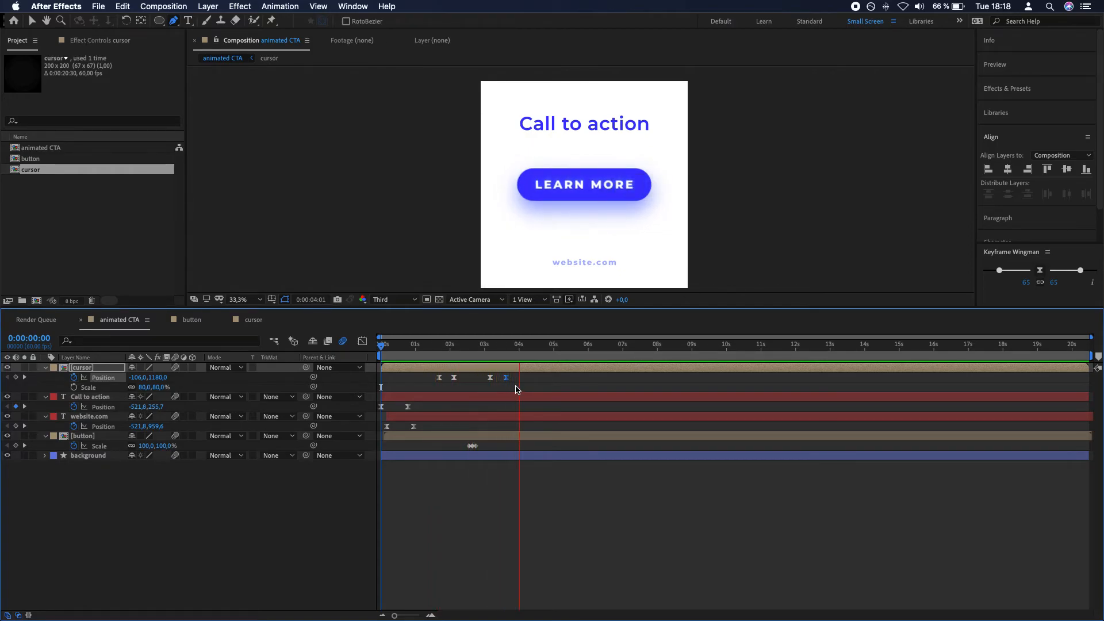
key("space")
Step: Shift all cursor position and button scale keyframes about half a second earlier and preview the animation from the start
left_click_drag(517, 446, 423, 377)
key("Home")
left_click(584, 488)
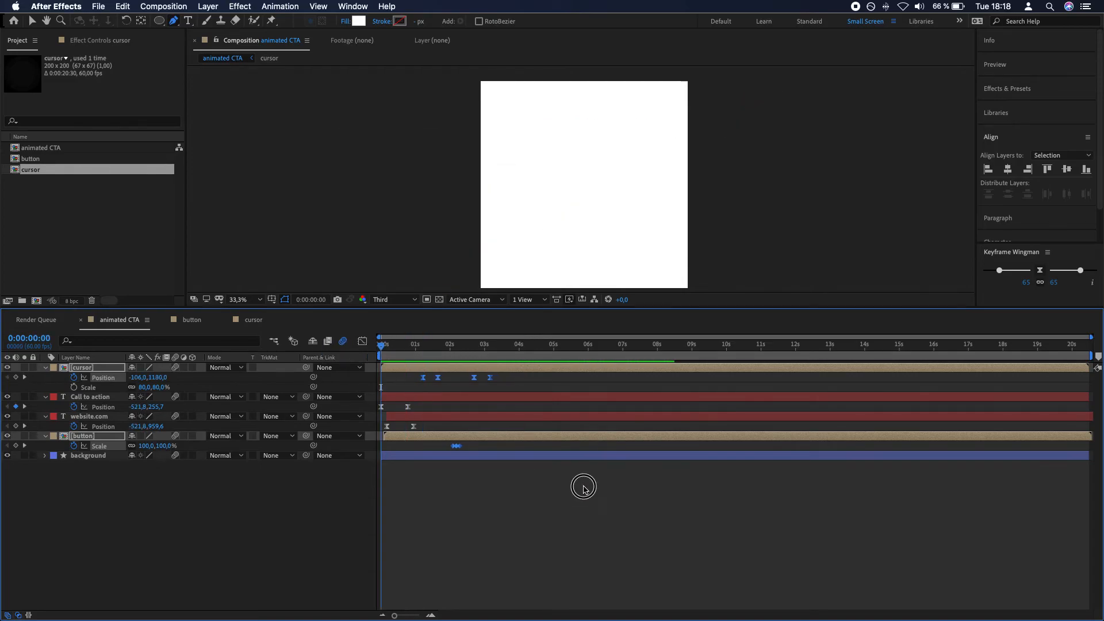
key("space")
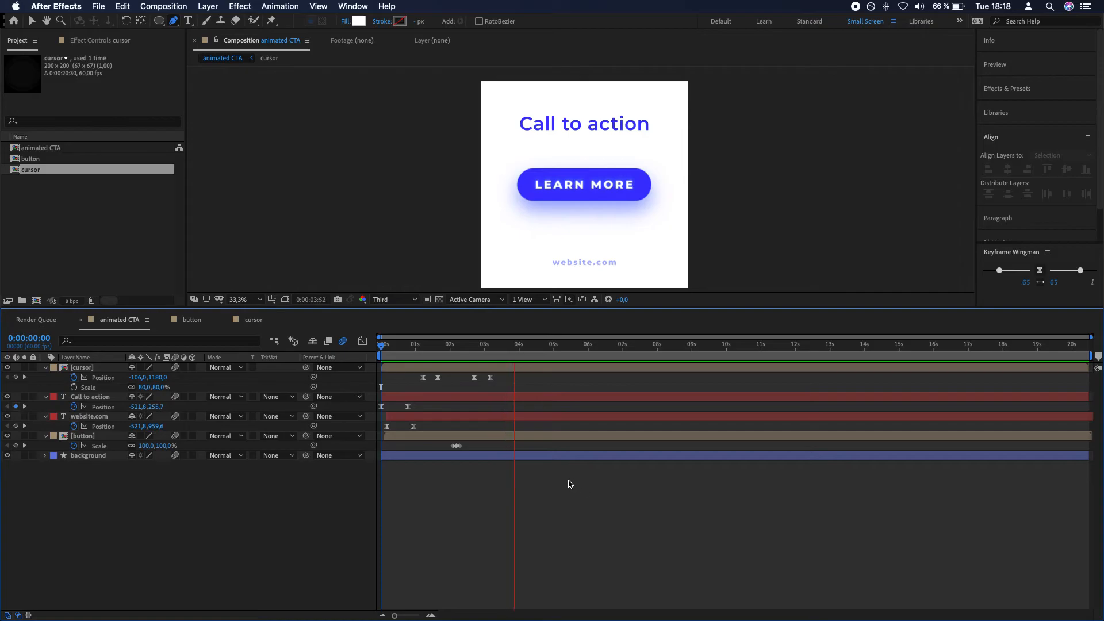
key("space")
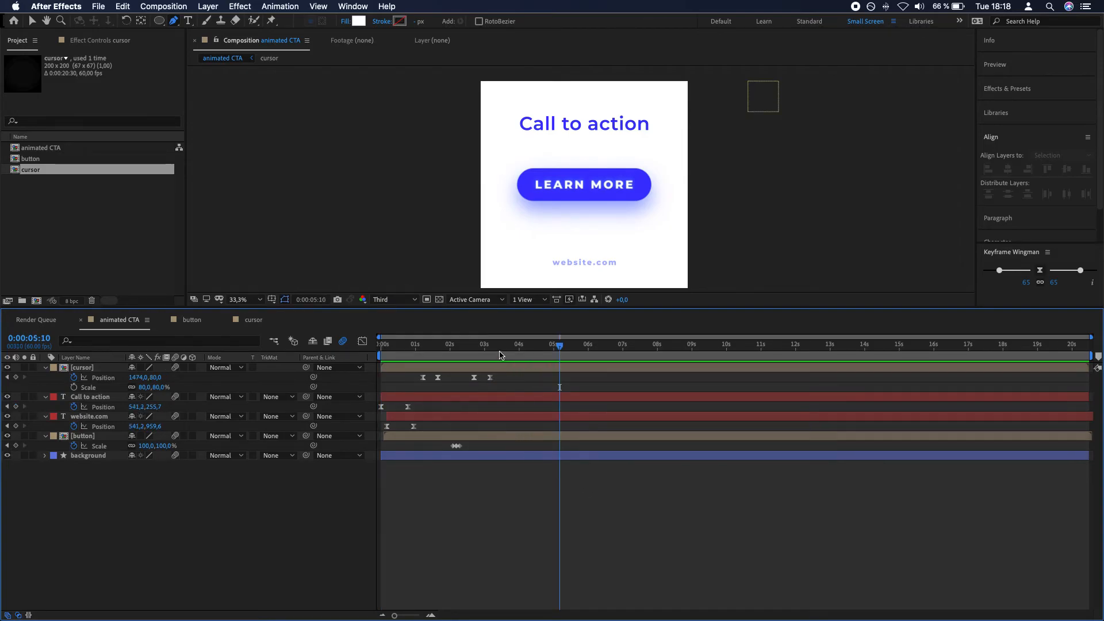
Step: Save the project and preview the retimed animation from the first frame
left_click_drag(500, 355, 378, 363)
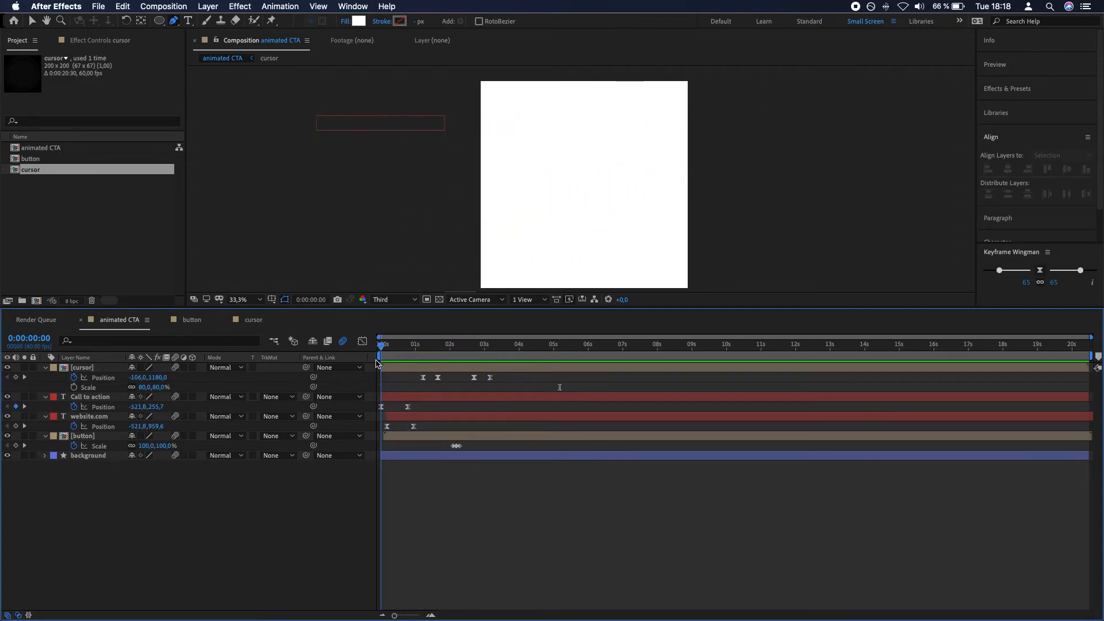
key("super+s")
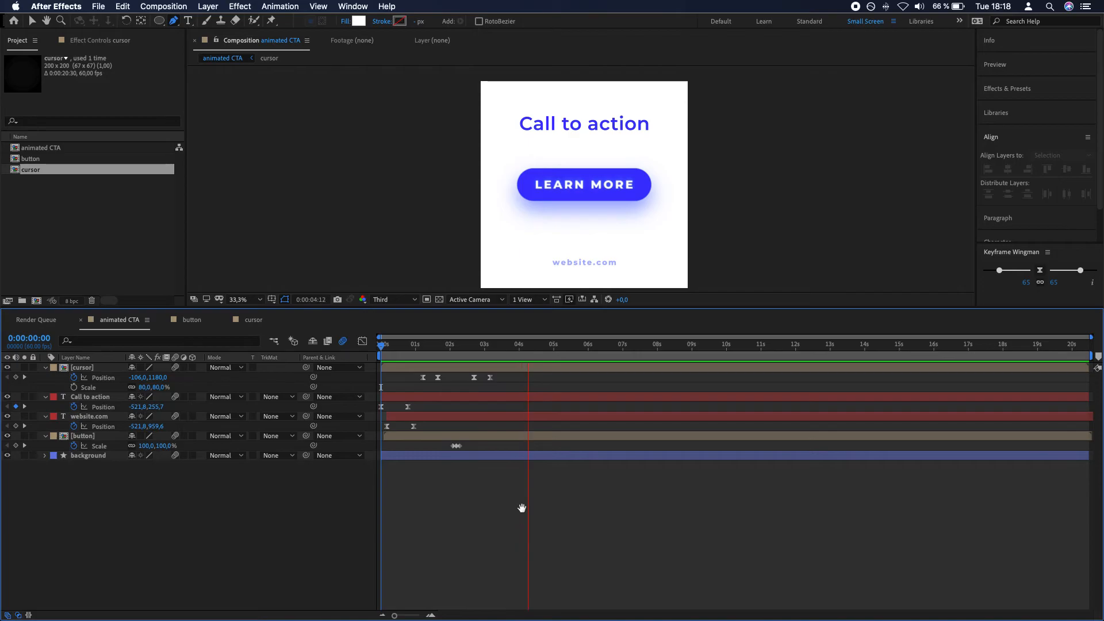
key("space")
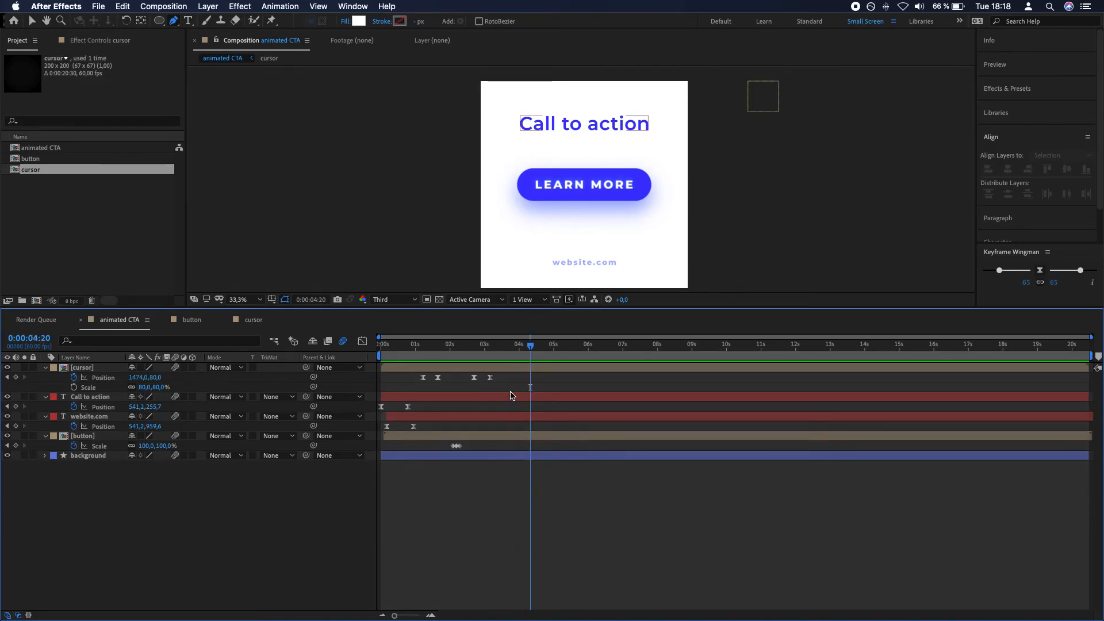
Step: Reveal the Position keyframes of the button layer alongside those of the Call to action and website.com layers
left_click_drag(528, 347, 550, 347)
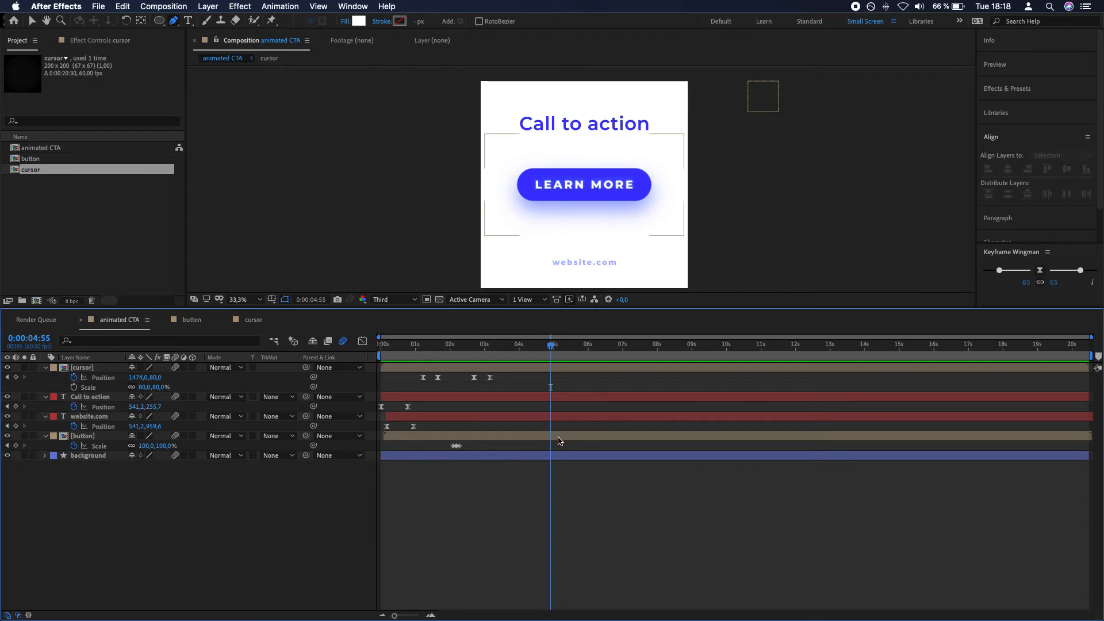
left_click(558, 441)
left_click(570, 403, "shift")
key("shift+p")
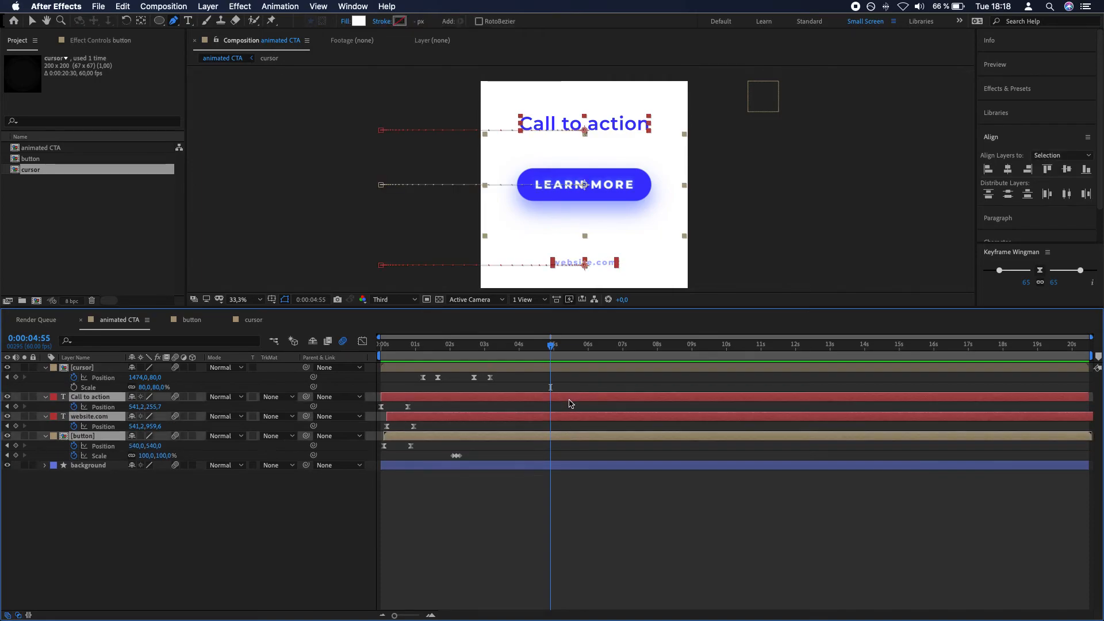
left_click(235, 523)
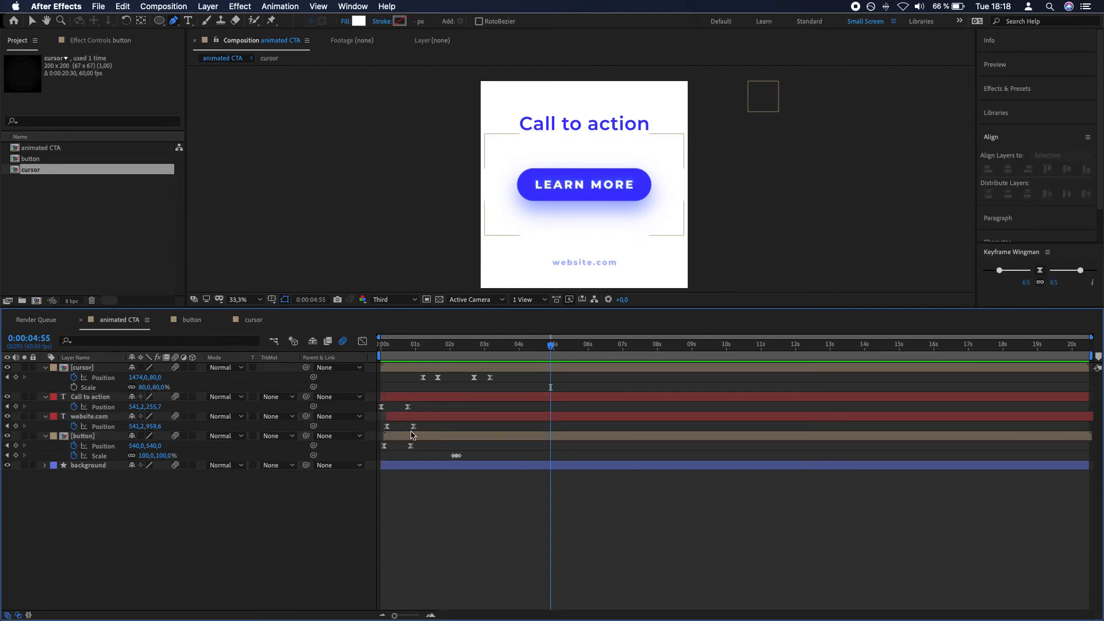
Step: Remove the stagger by aligning the website.com and button layers to start at 0:00:00:00 with the Call to action layer
scroll(397, 432, "up", 2)
scroll(397, 432, "left", 1)
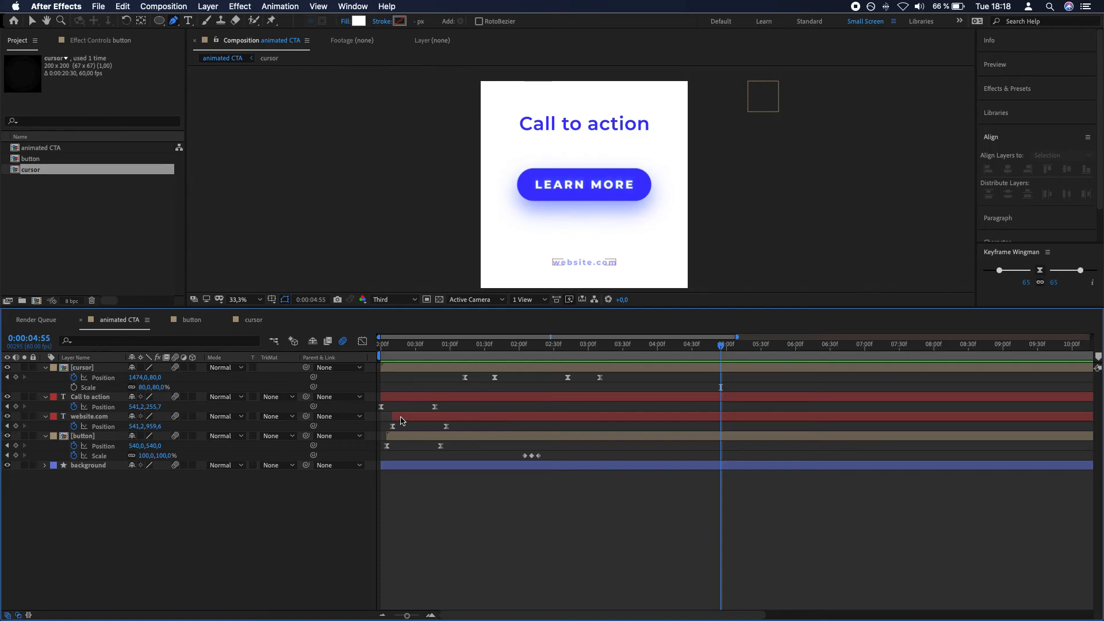
mouse_move(401, 420)
left_mouse_down()
mouse_move(389, 420)
mouse_move(403, 441)
left_mouse_up()
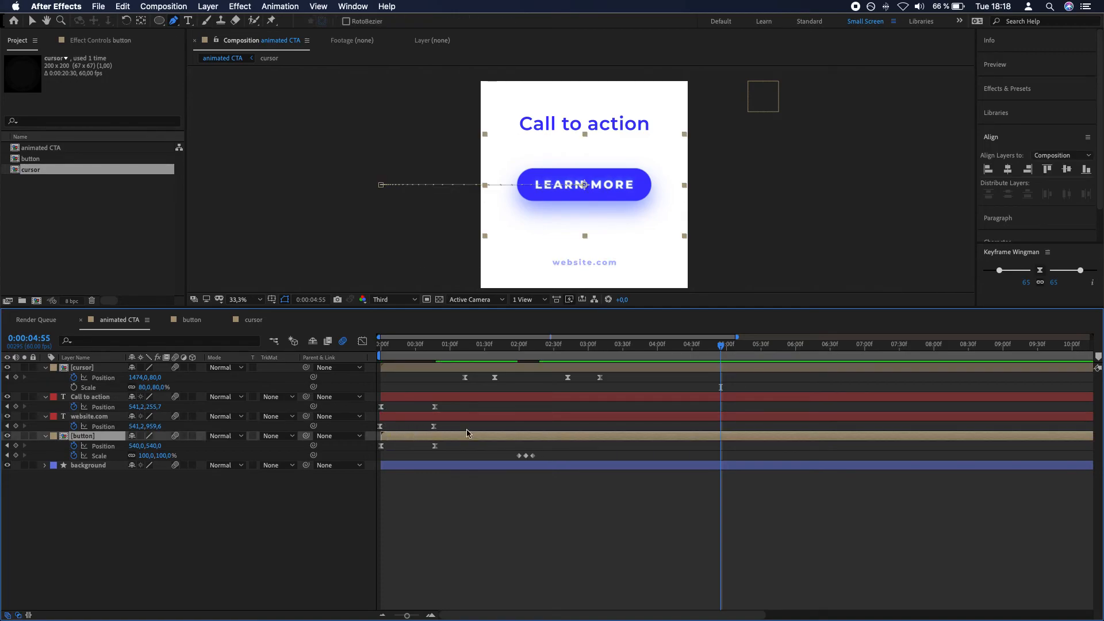
scroll(401, 421, "up", 8)
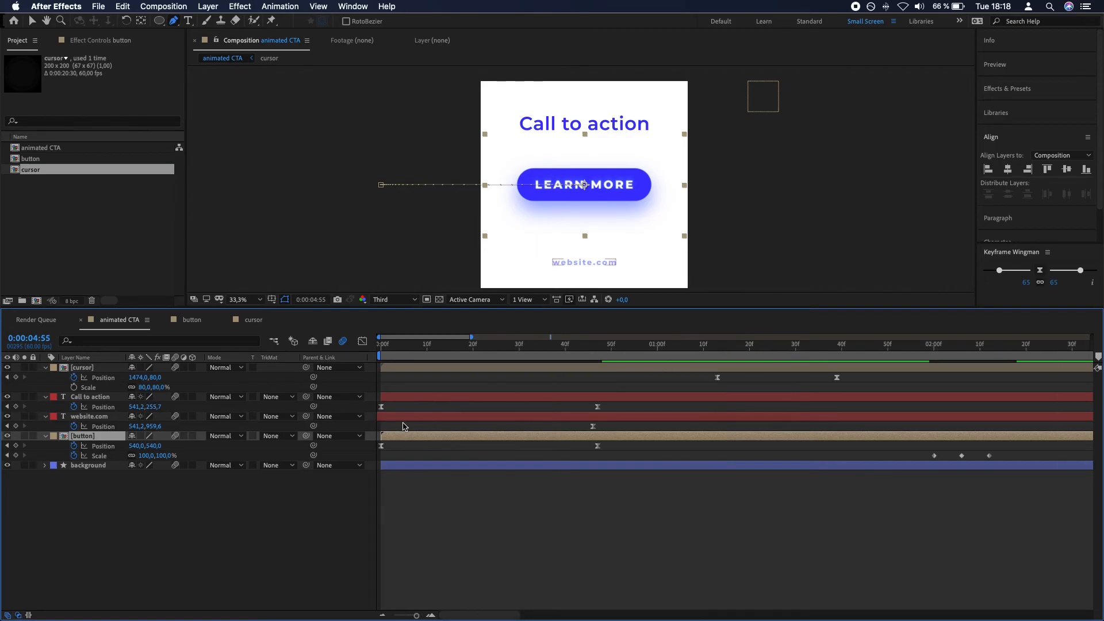
scroll(401, 421, "down", 6)
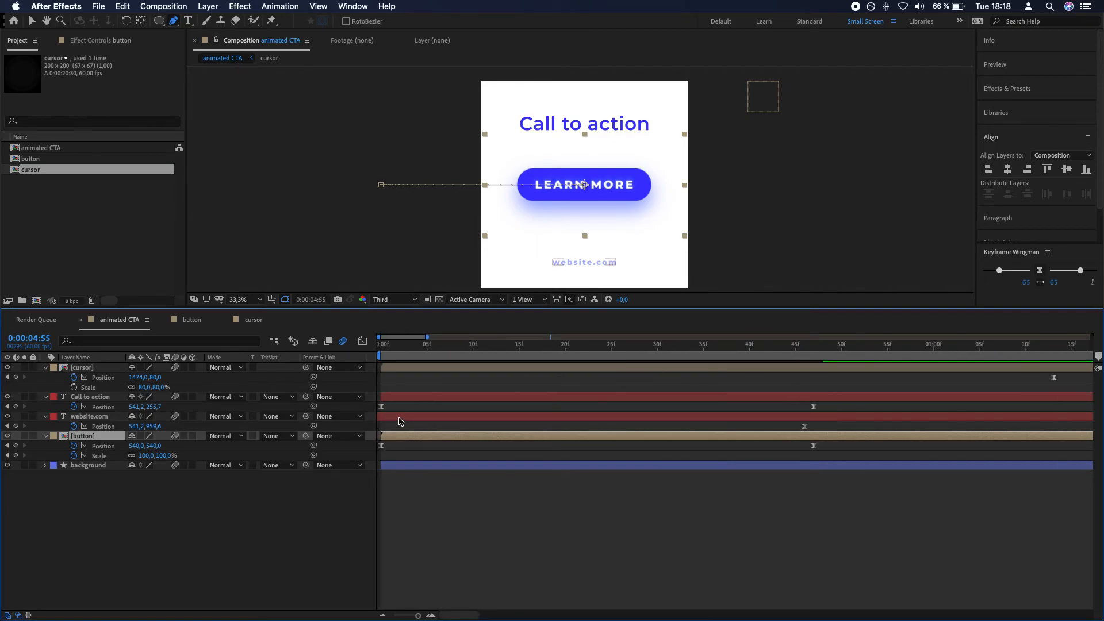
left_click(401, 420)
scroll(469, 446, "down", 5)
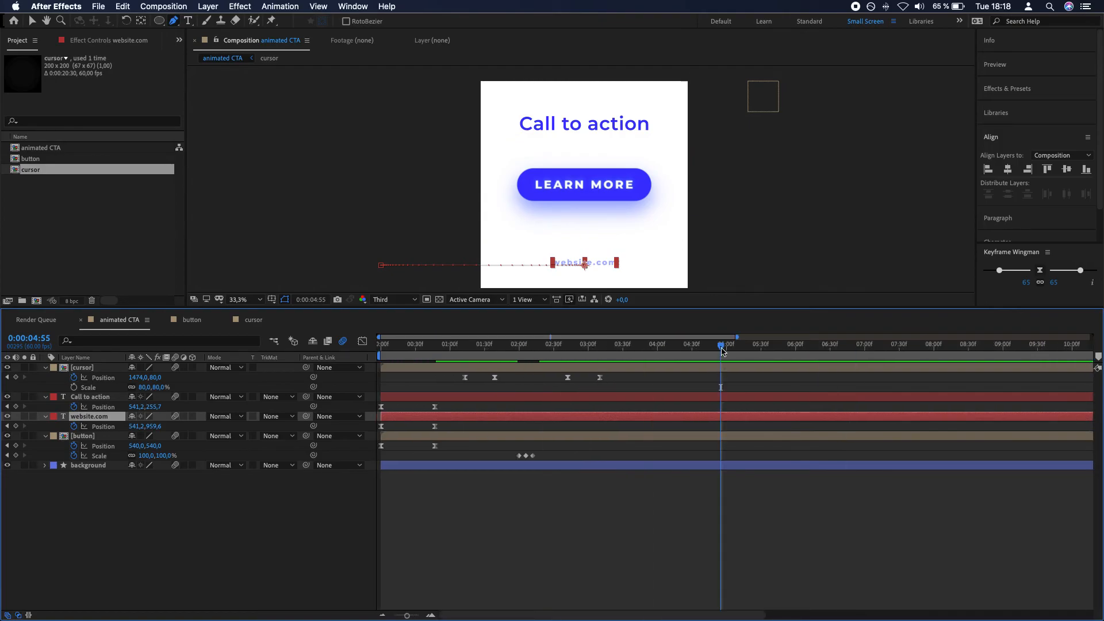
Step: Add Position keyframes to Call to action, website.com and button at 0:00:04:30, and slide all three off the canvas's right side at 0:00:05:25
left_click_drag(723, 349, 693, 352)
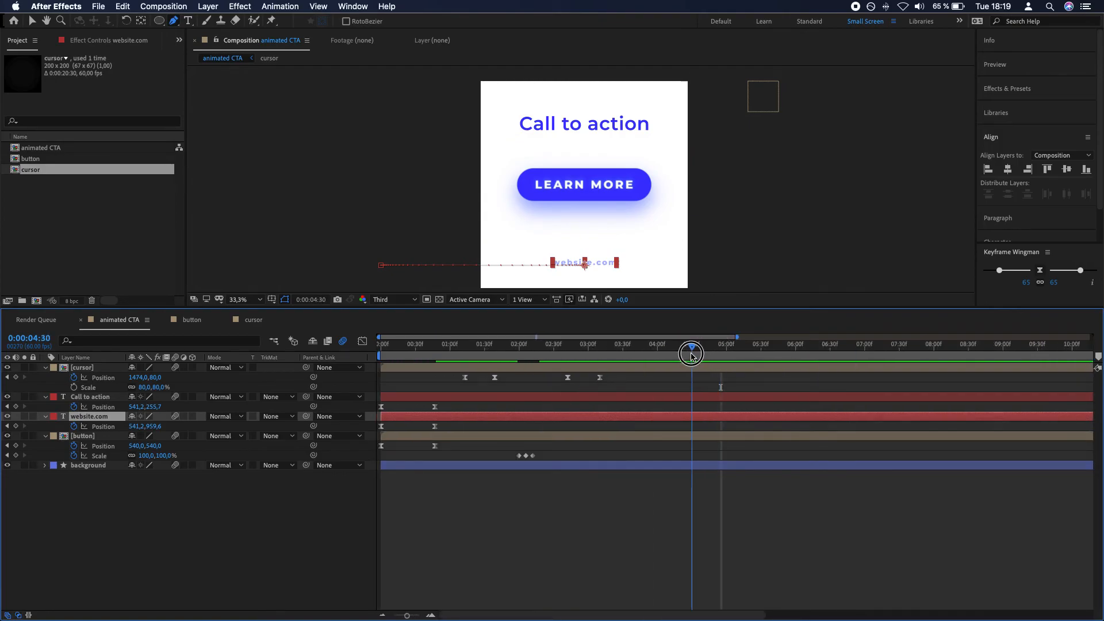
scroll(630, 424, "down", 3)
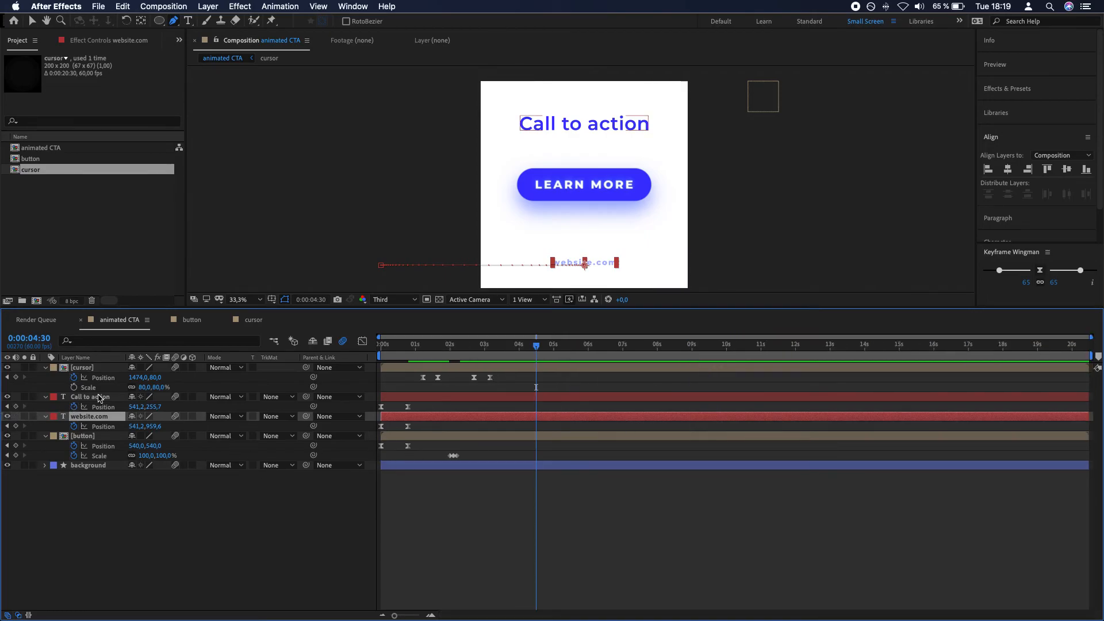
left_click(99, 398)
left_click(82, 436, "shift")
left_click(16, 445)
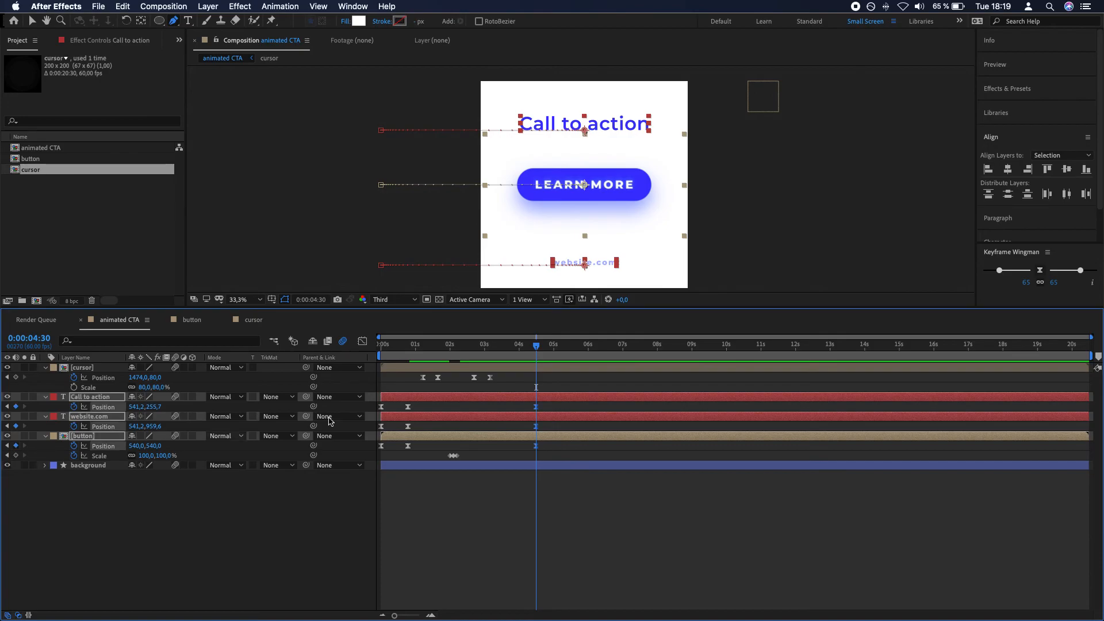
mouse_move(560, 360)
left_mouse_down()
mouse_move(573, 358)
mouse_move(563, 358)
left_mouse_up()
left_click_drag(140, 410, 265, 415)
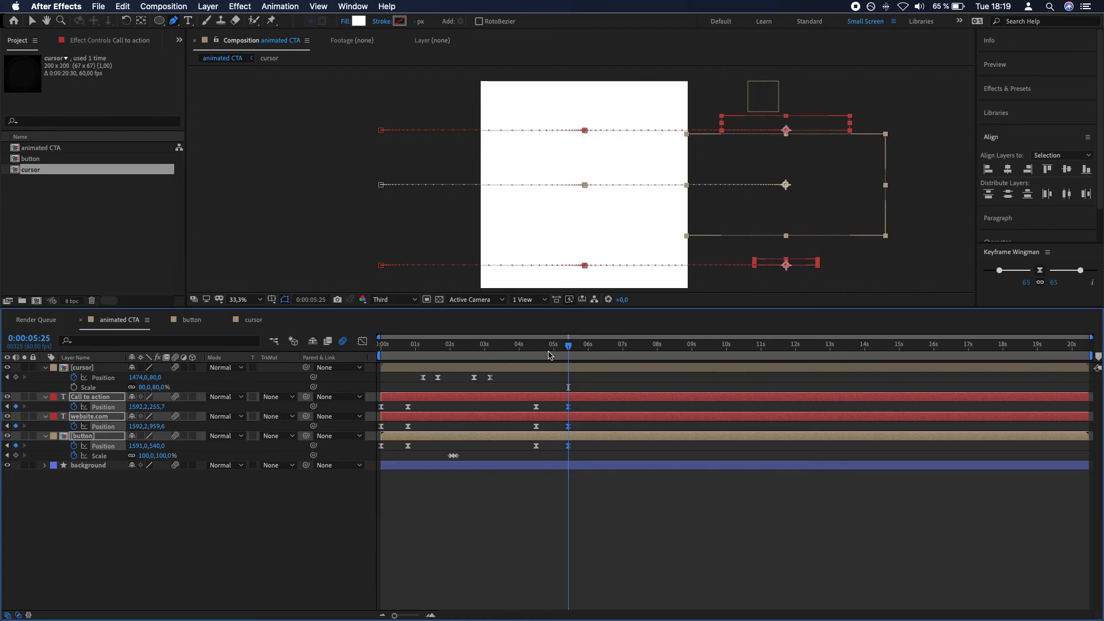
Step: Ease the three layers' exit position keyframes with Keyframe Wingman at 65 and preview the exit
left_click_drag(550, 355, 513, 352)
left_click_drag(574, 405, 525, 450)
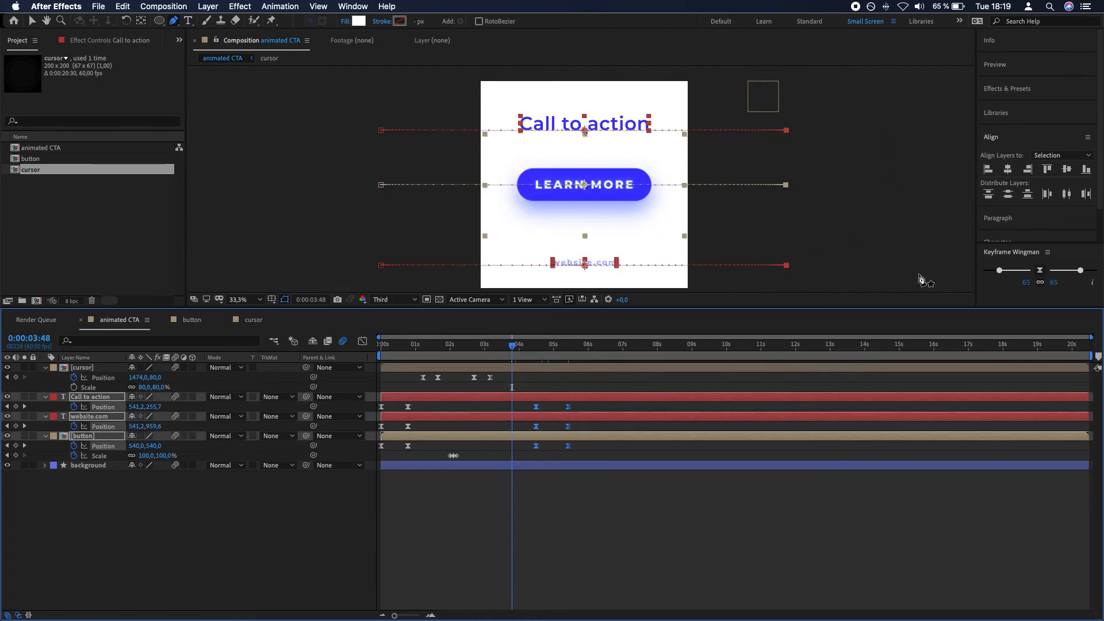
left_click(1000, 271)
left_click_drag(999, 272, 999, 273)
key("space")
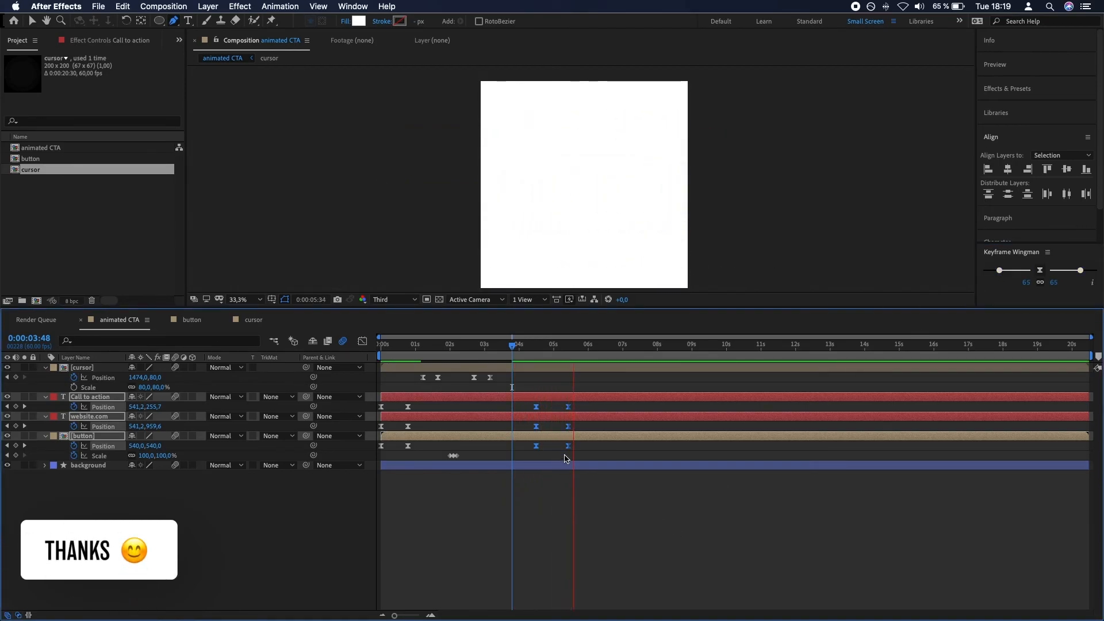
key("space")
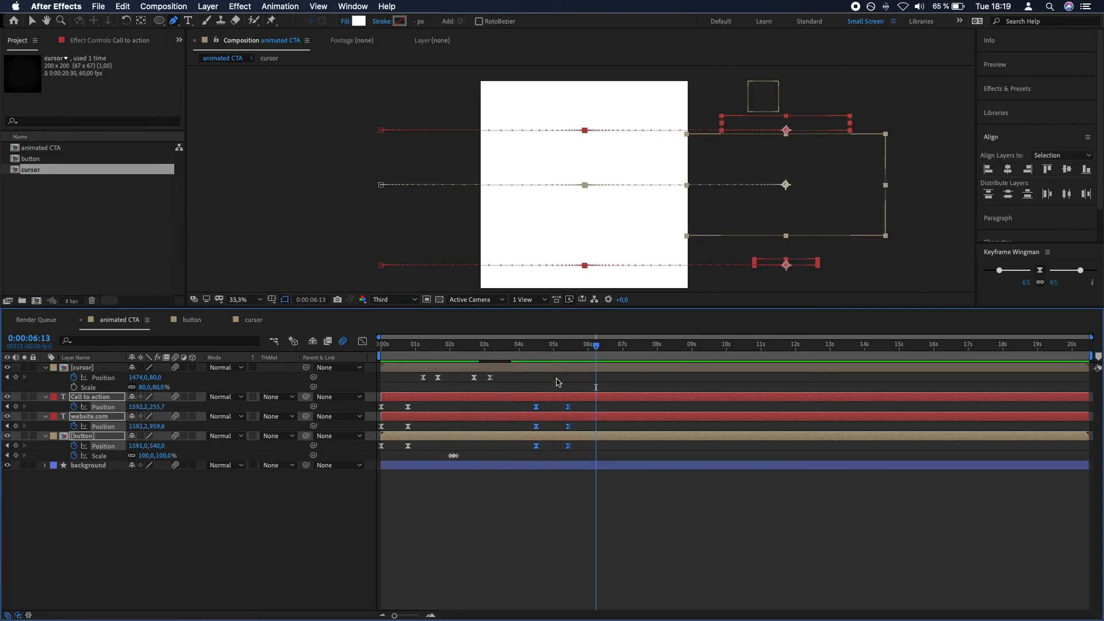
Step: Shorten the slide-out by moving the three layers' last position keyframes to about 0:00:05:15, and preview from the start
left_click(580, 406)
left_click_drag(578, 405, 562, 448)
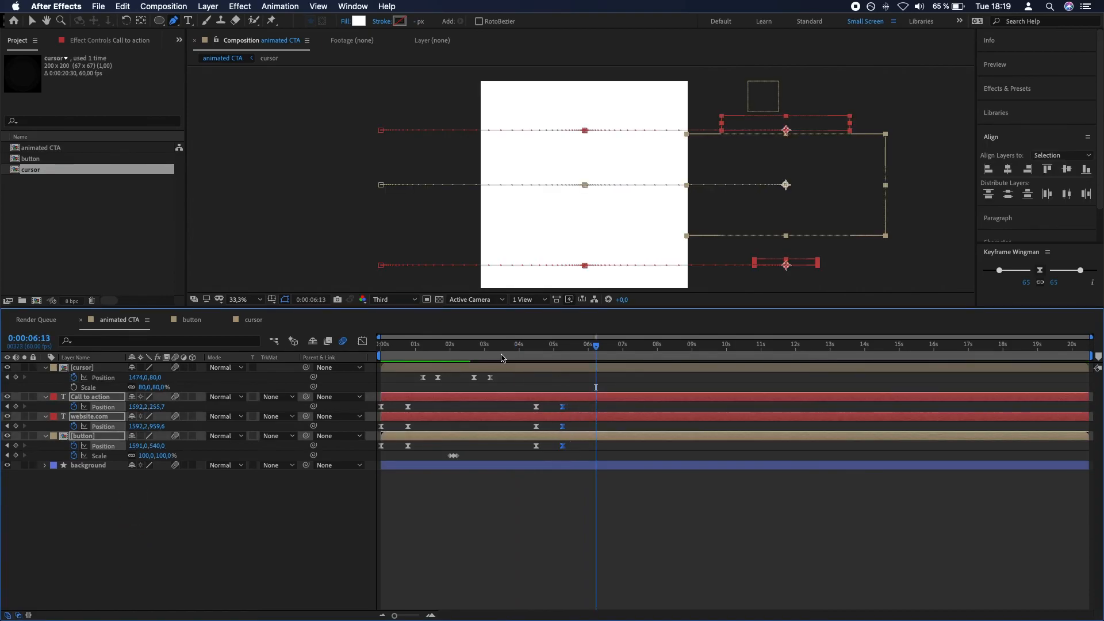
left_click_drag(499, 348, 374, 356)
key("space")
left_click(603, 514)
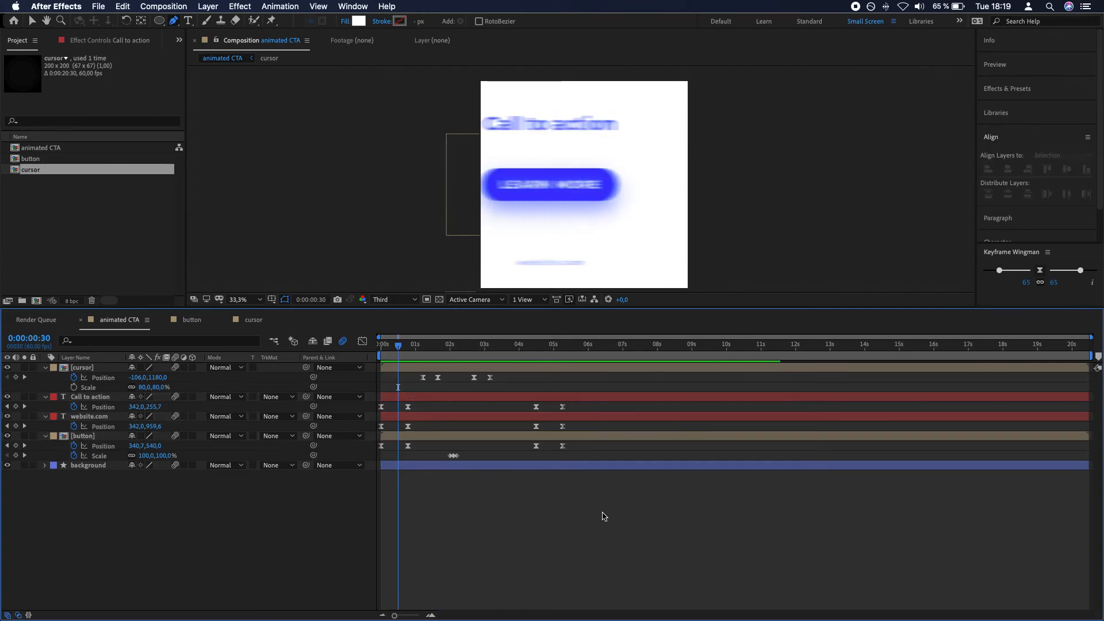
Step: Move the exit position keyframes of all three layers earlier so the slide-out starts at about 0:00:03:40
left_click_drag(479, 348, 411, 355)
left_click_drag(379, 361, 526, 363)
left_click(581, 416)
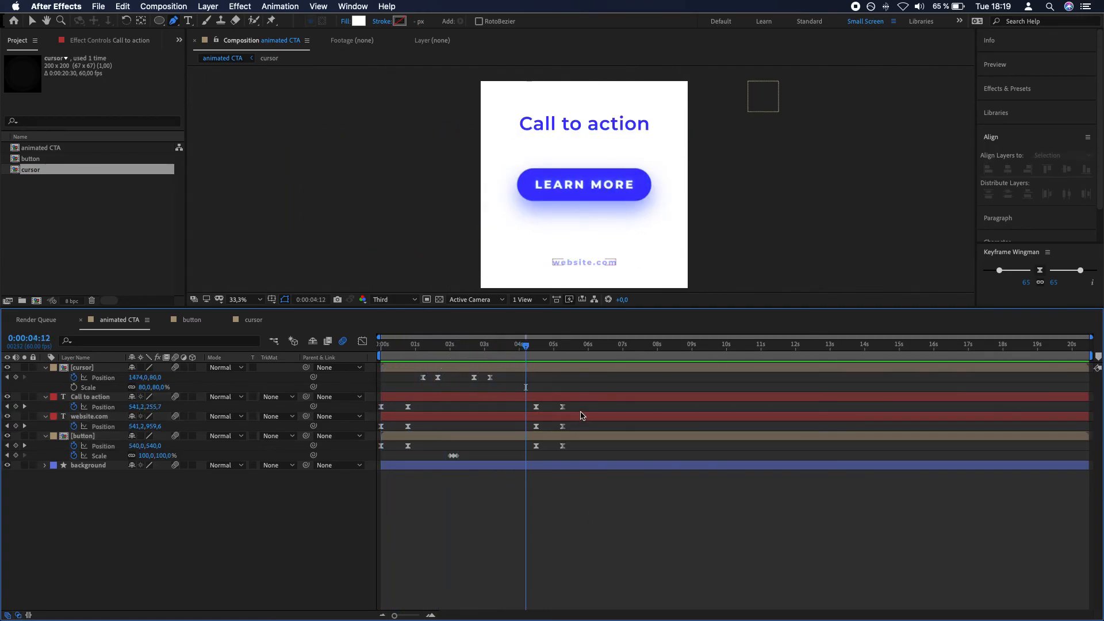
left_click_drag(583, 407, 507, 454)
Step: Trim the composition to a work area ending at about 0:00:04:30 and preview the full animation
left_click(377, 356)
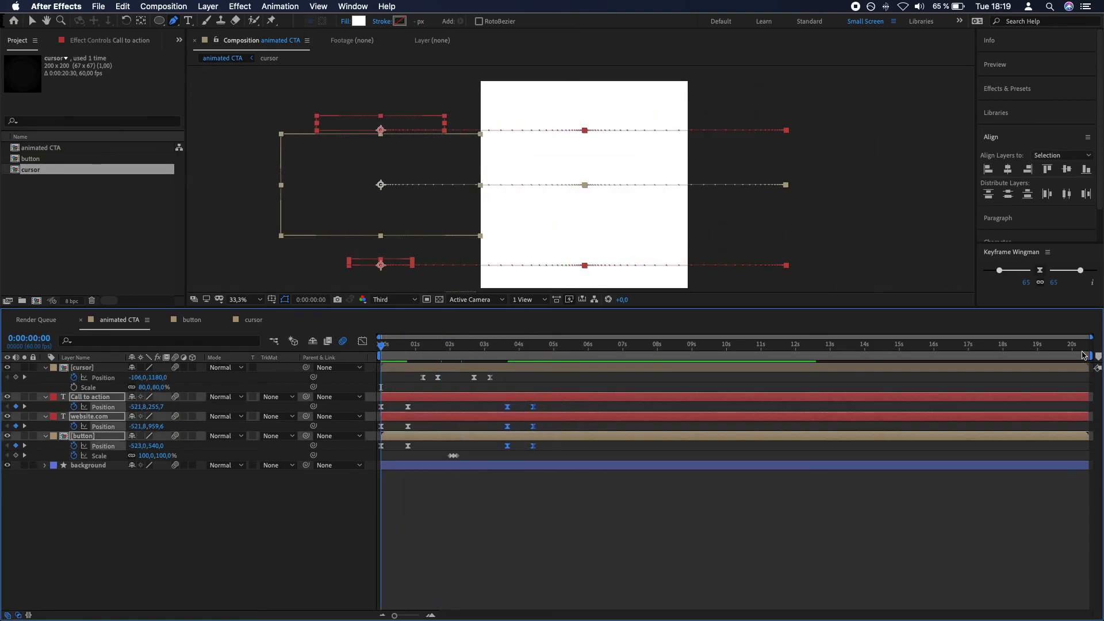
left_click_drag(1089, 357, 538, 385)
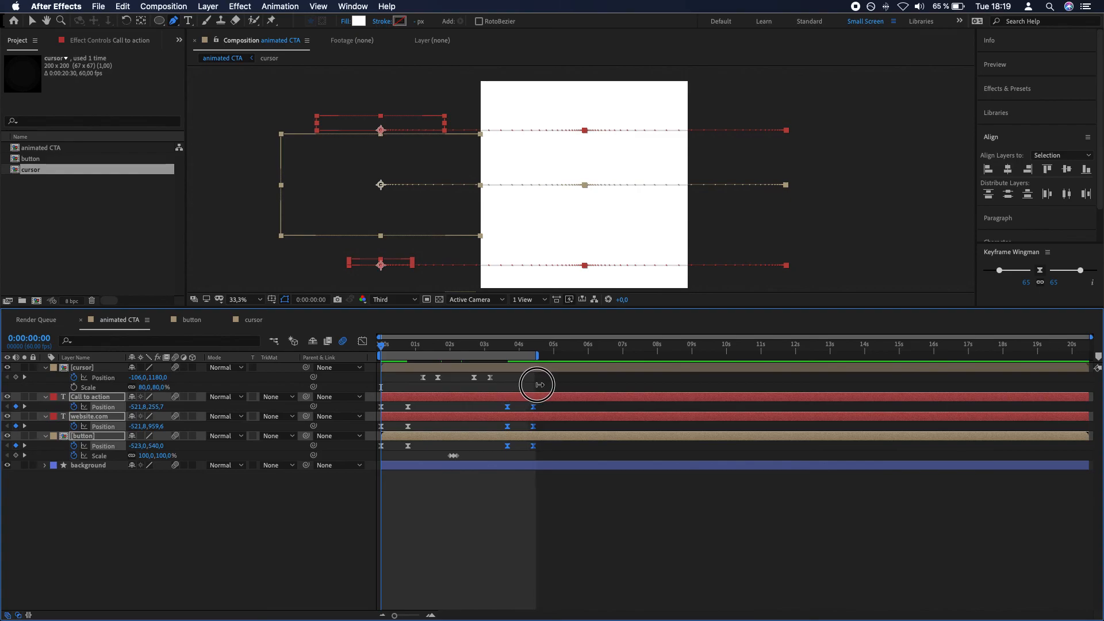
key("super+shift+x")
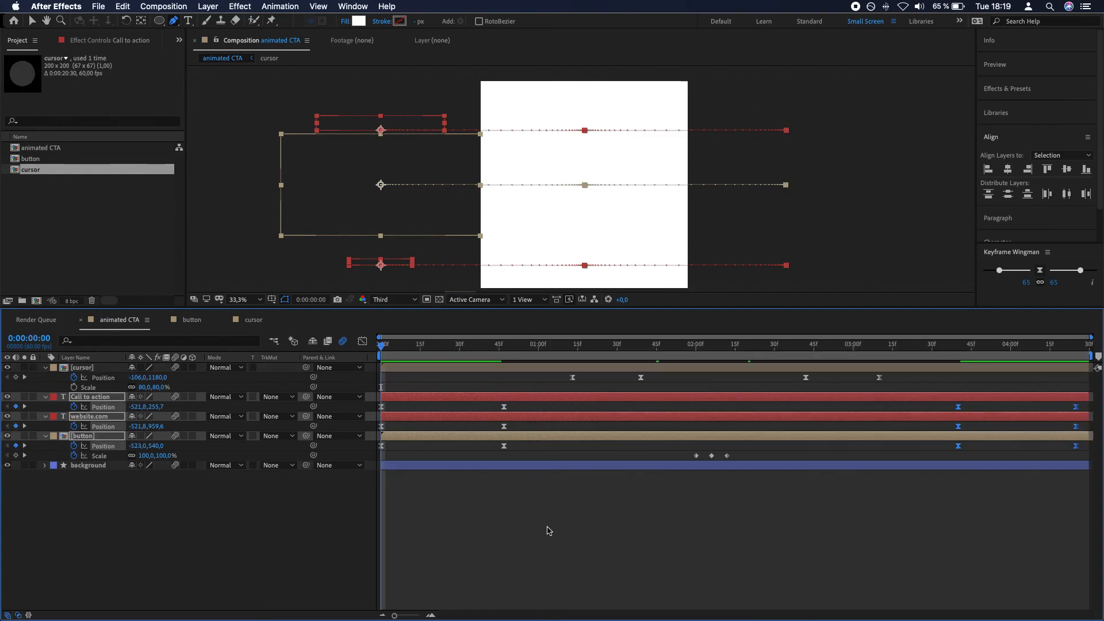
left_click(548, 523)
key("space")
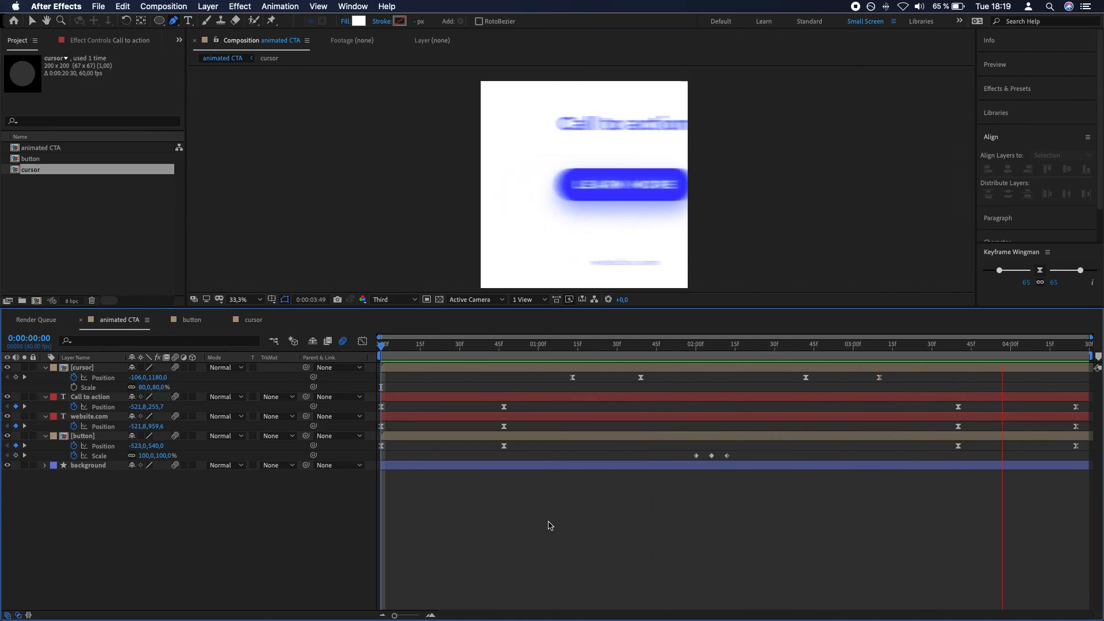
key("space")
Step: Stagger the layers by starting button at 0:00:00:05 and website.com at 0:00:00:10, and preview from the beginning
left_click_drag(401, 355, 368, 356)
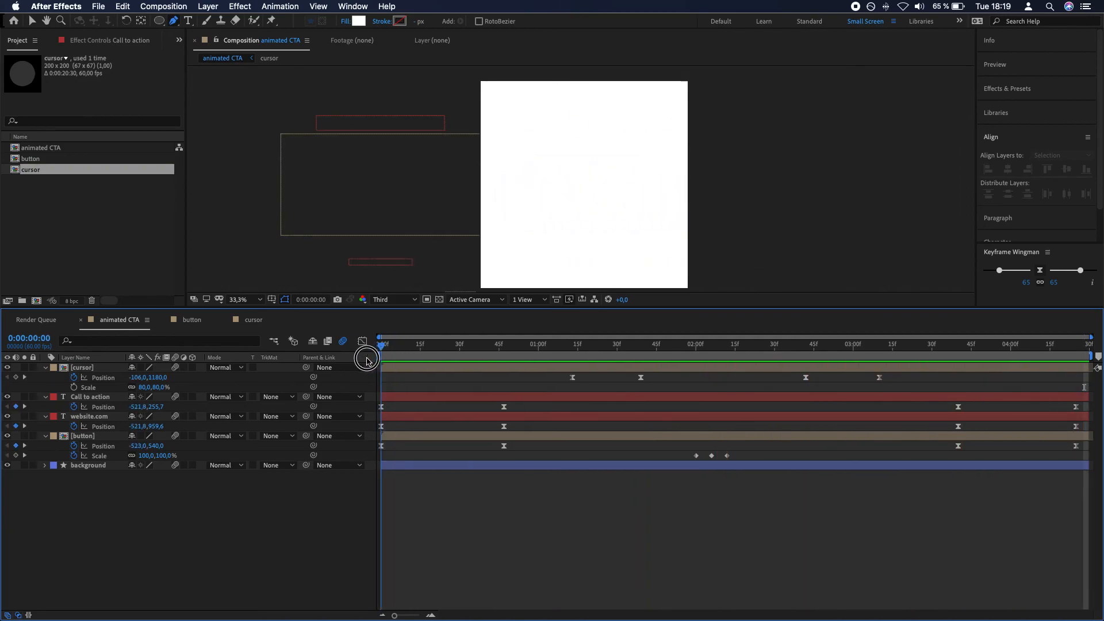
left_click(395, 397)
left_click(399, 417)
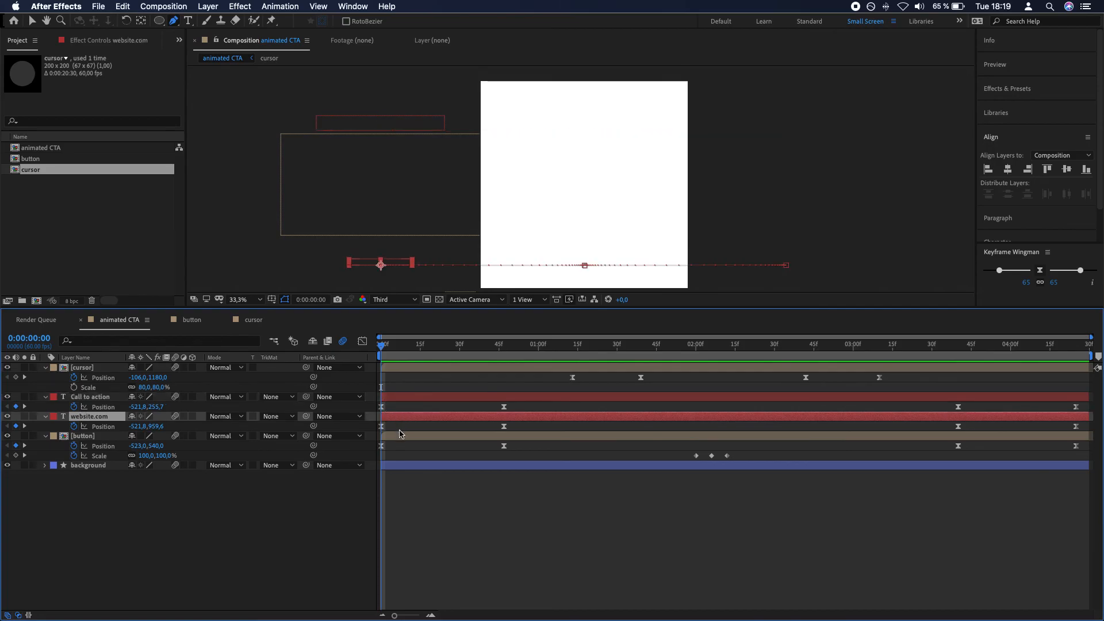
left_click_drag(400, 433, 411, 439)
left_click_drag(401, 346, 396, 352)
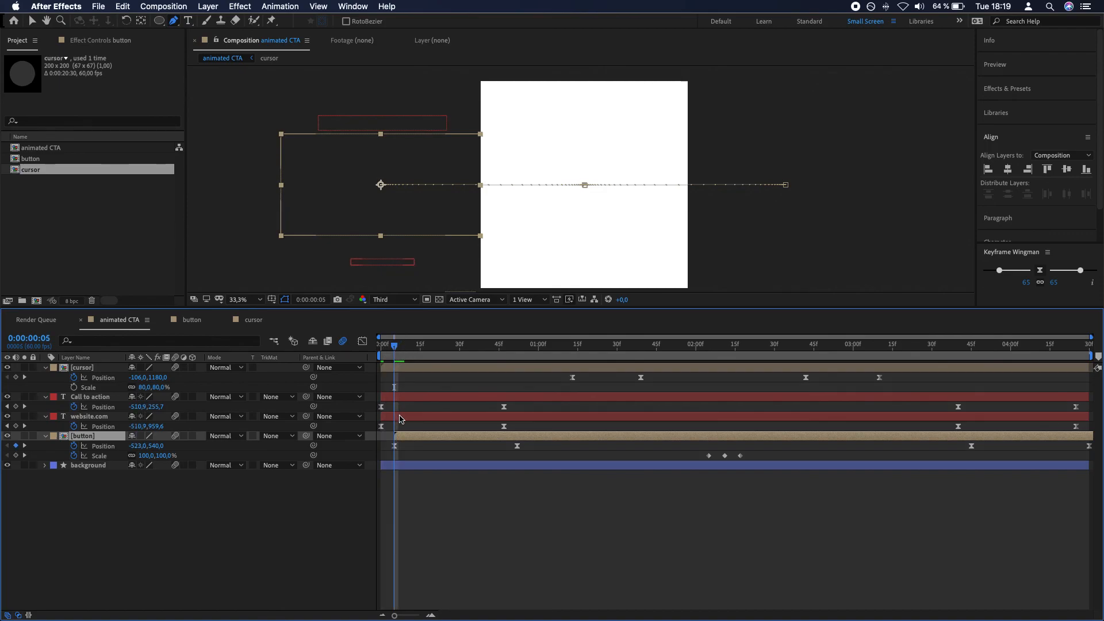
left_click_drag(401, 420, 427, 419)
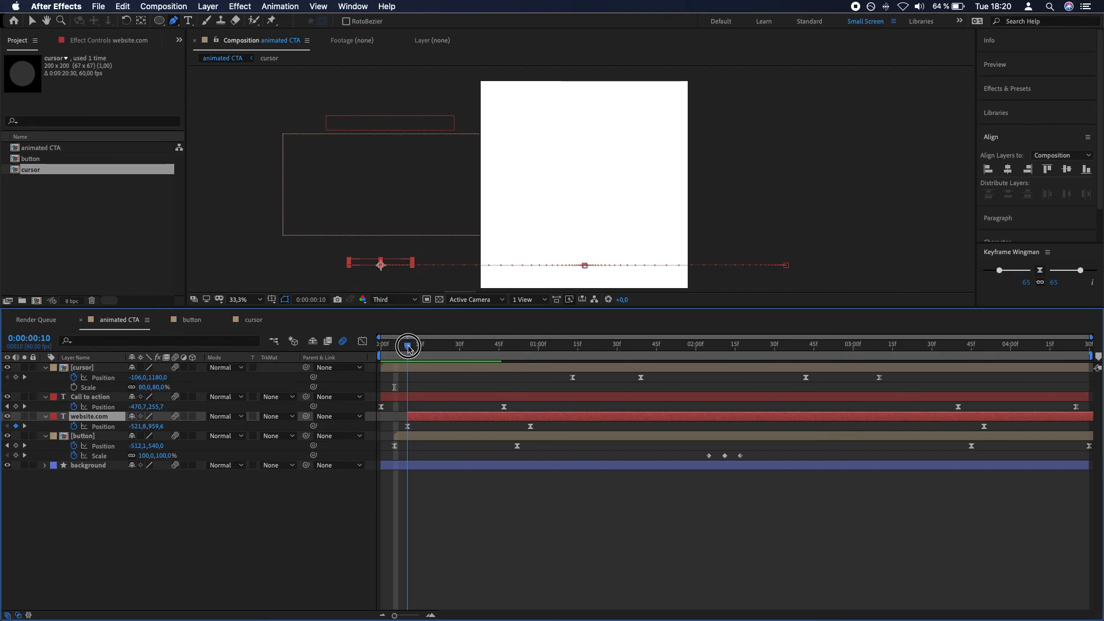
key("Home")
left_click(551, 534)
key("space")
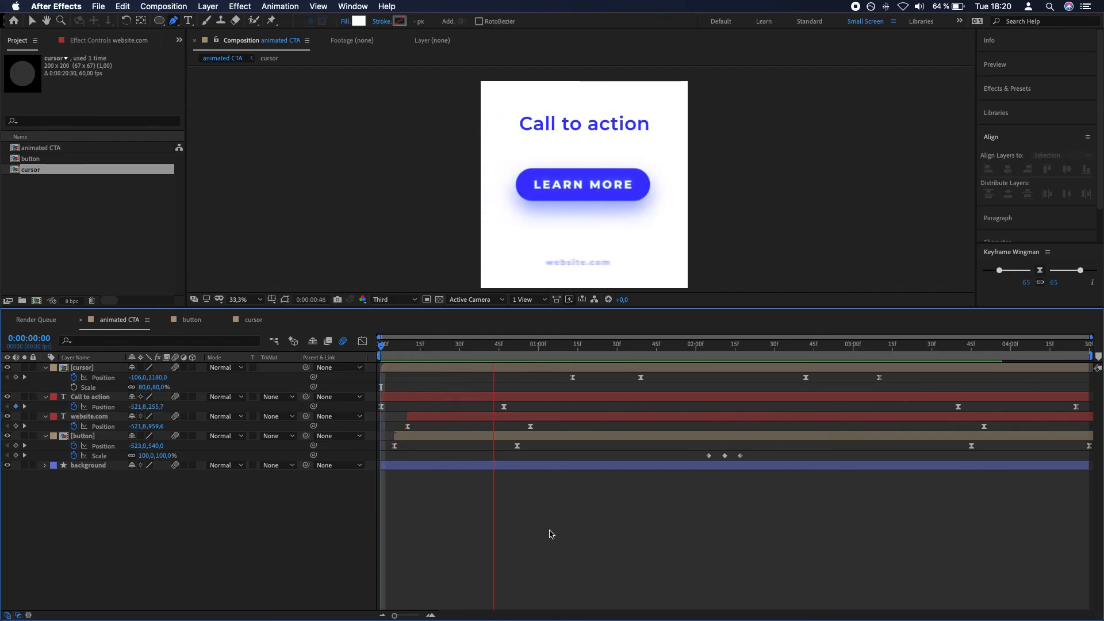